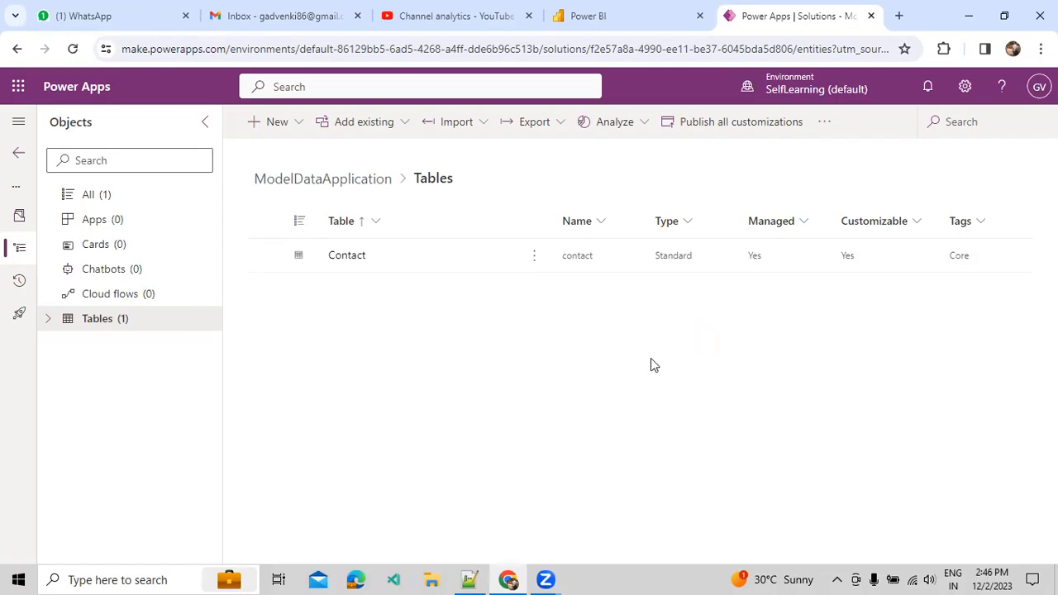
Add a column named EmpId with the Whole number data type to the Contact table and save it.
left_click(343, 258)
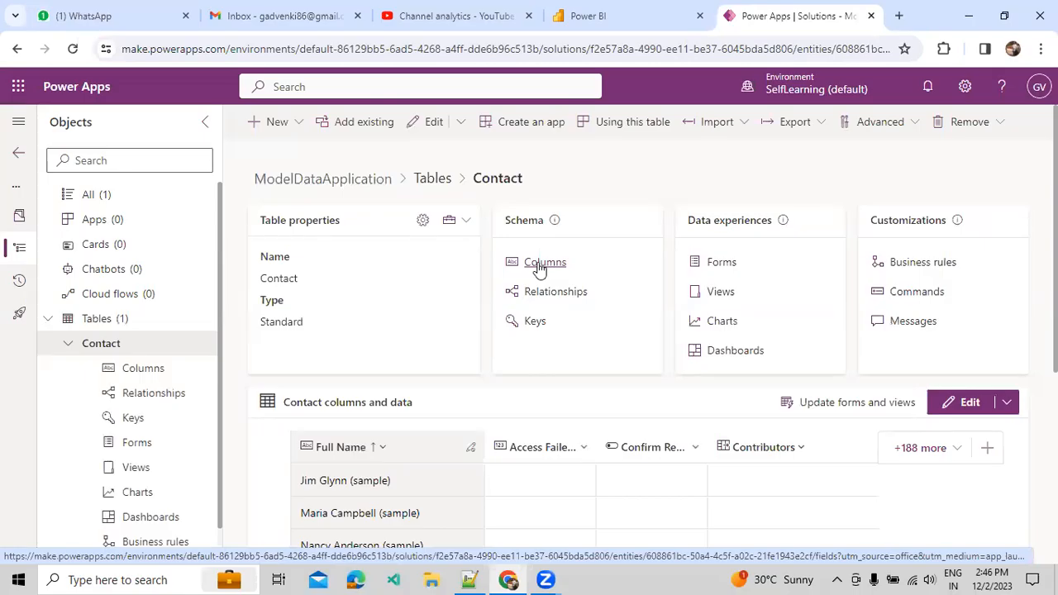
left_click(543, 262)
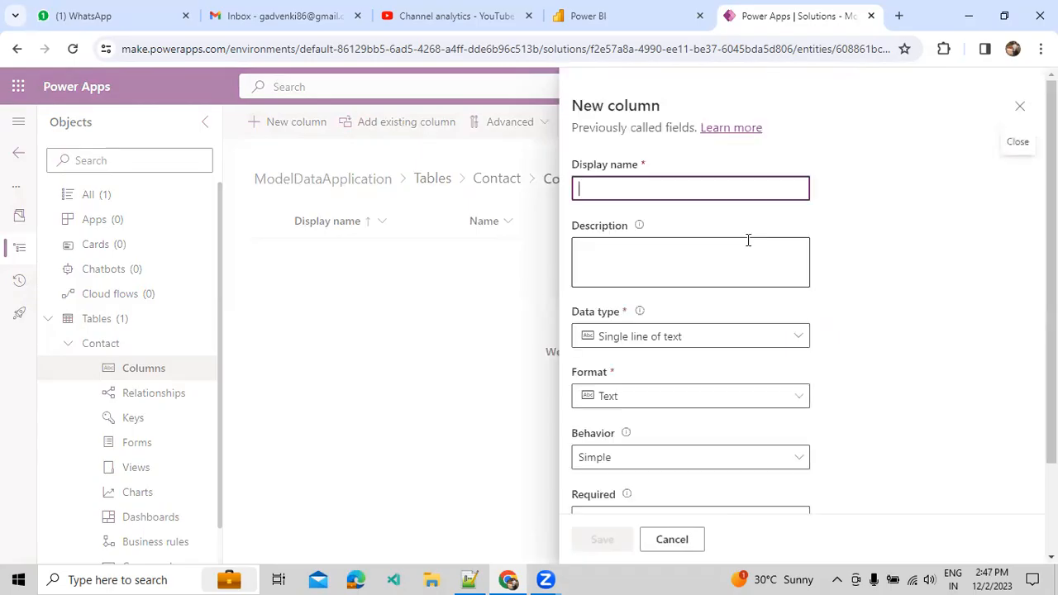
type("Em")
type("plo")
left_click(758, 339)
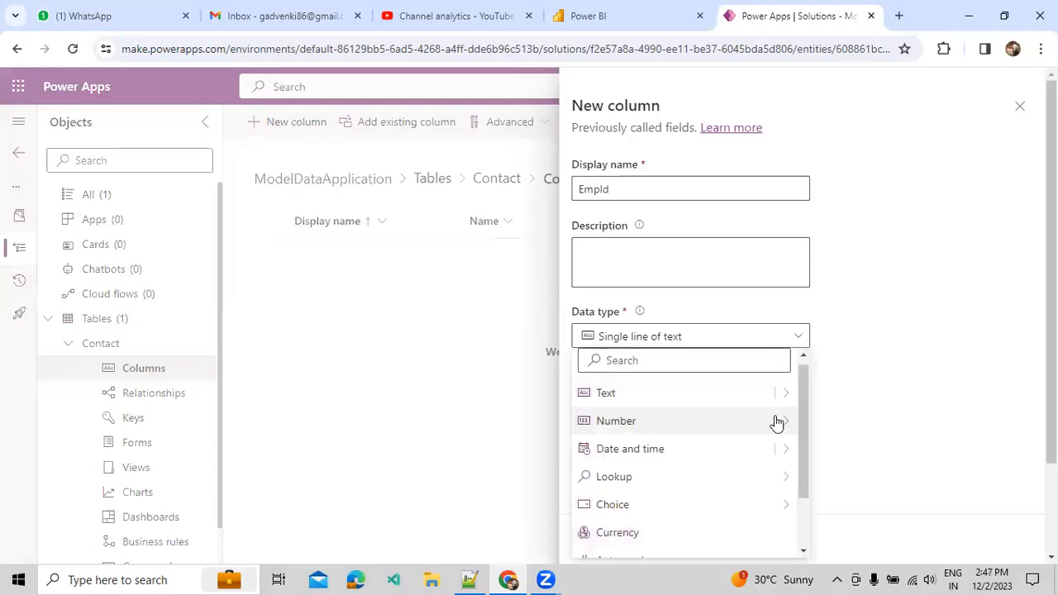
mouse_move(781, 423)
left_click(836, 409)
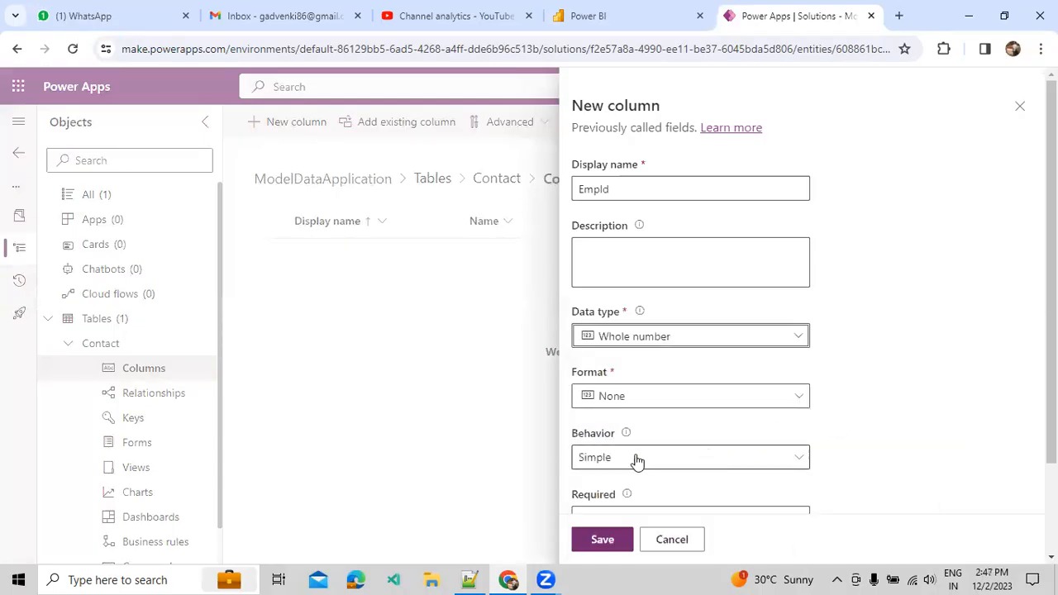
scroll(619, 460, "down", 3)
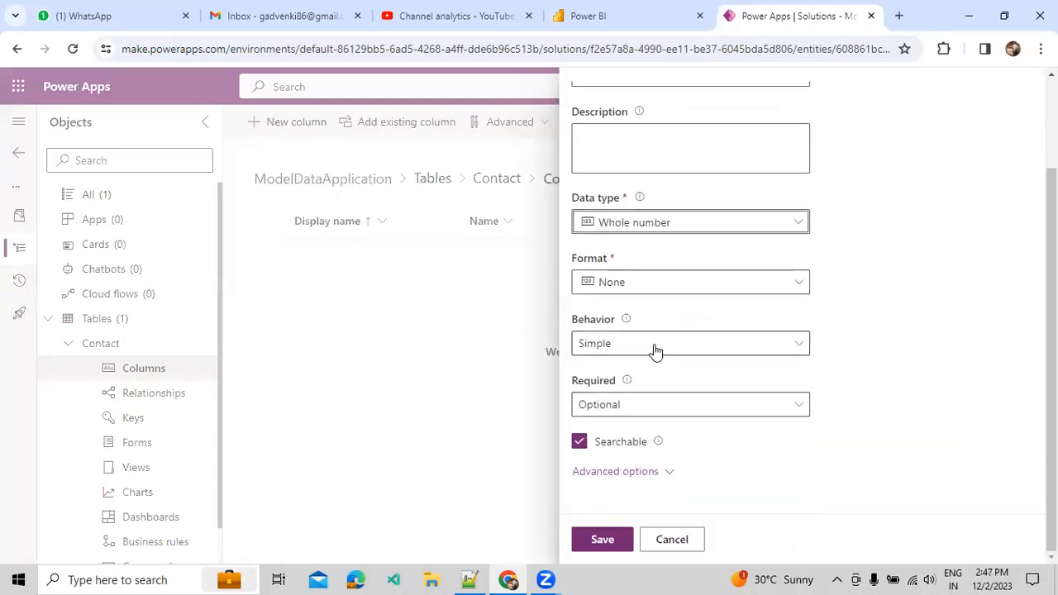
scroll(656, 352, "up", 3)
scroll(654, 364, "down", 3)
left_click(604, 539)
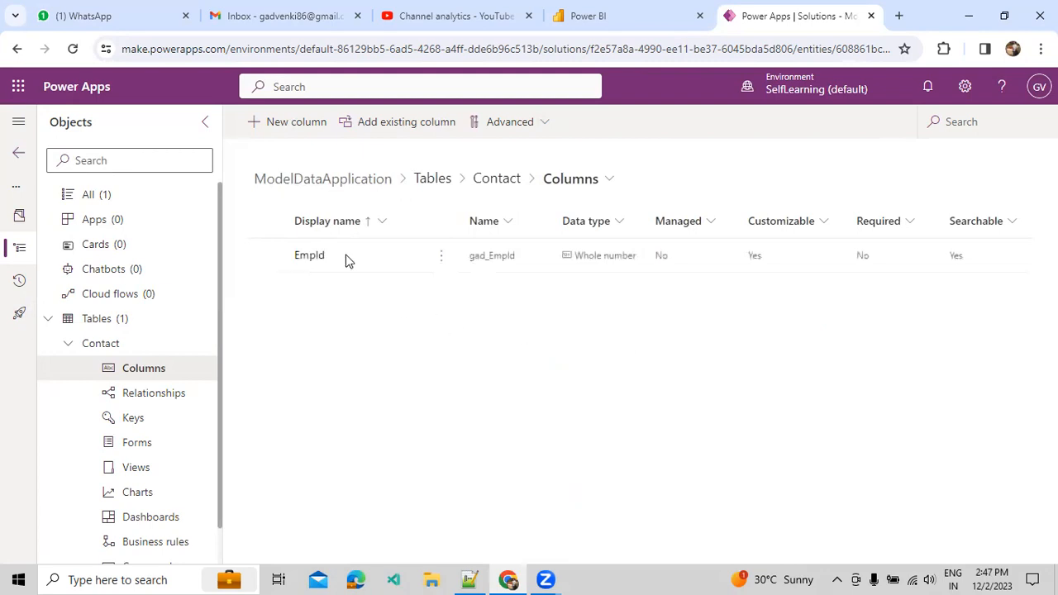
Add a second column named EmpName to the Contact table as a single line of text and save it.
left_click(283, 124)
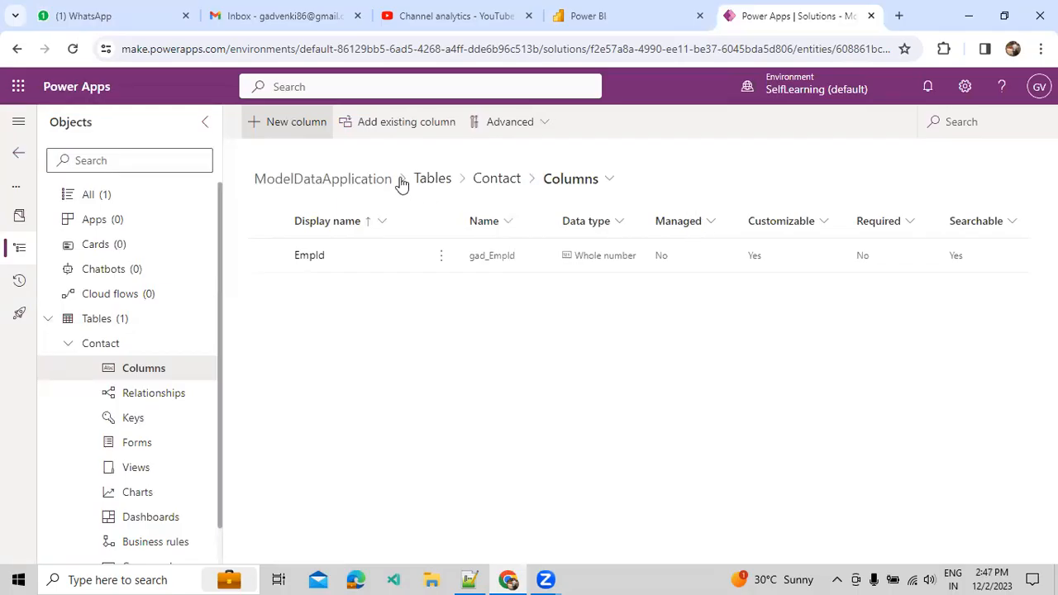
left_click(311, 122)
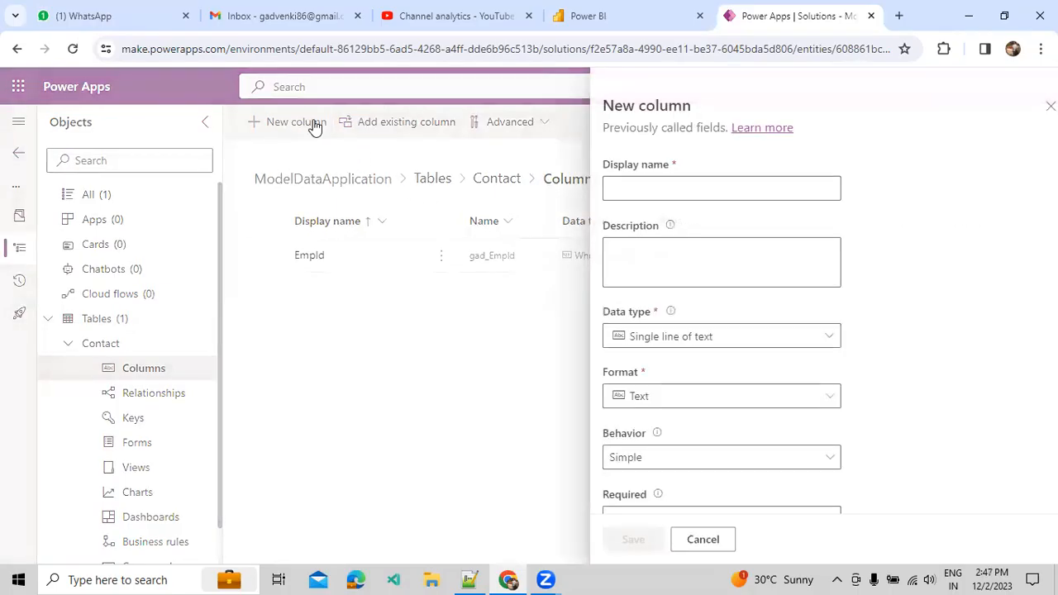
left_click(687, 185)
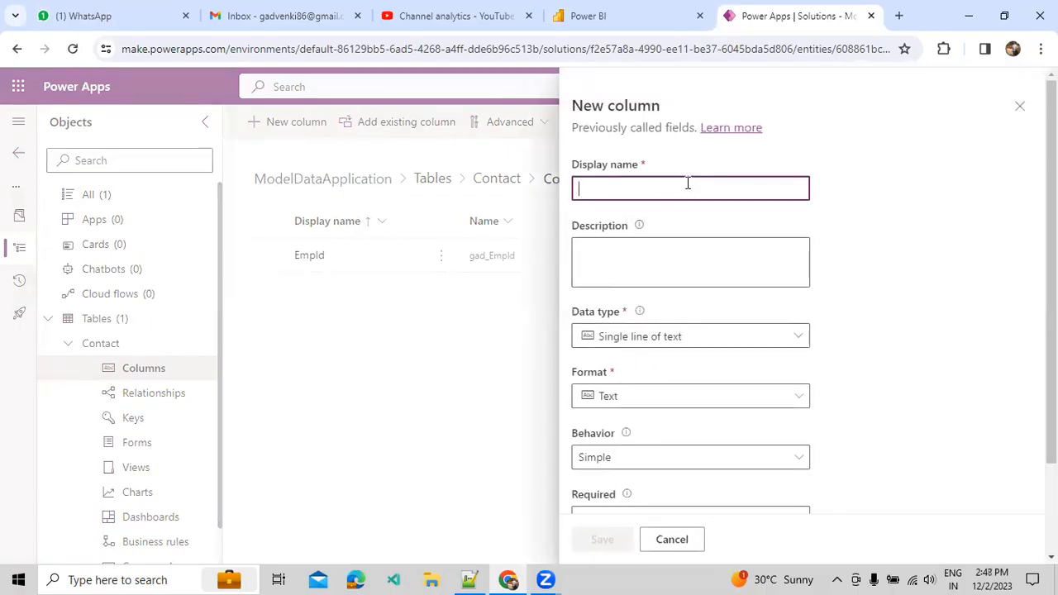
type("EmpName")
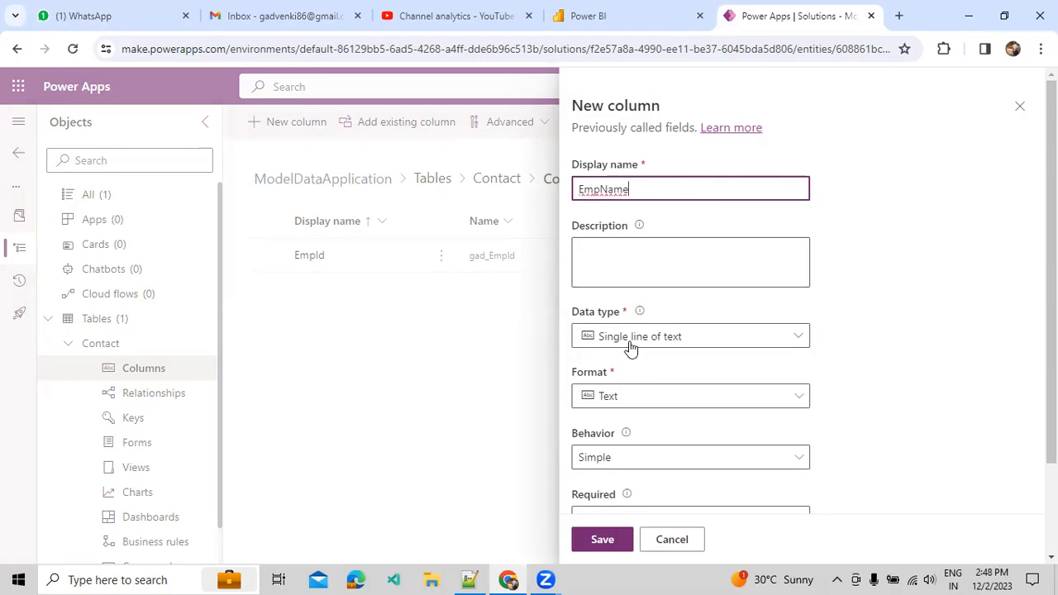
left_click(603, 540)
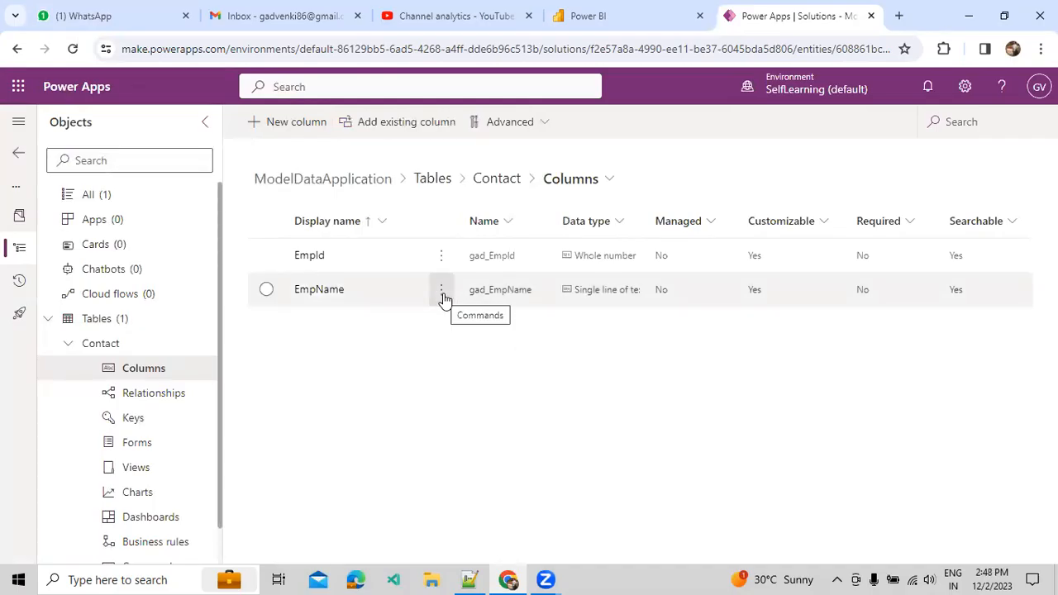
Delete the EmpName column from this environment and confirm the deletion.
left_click(442, 295)
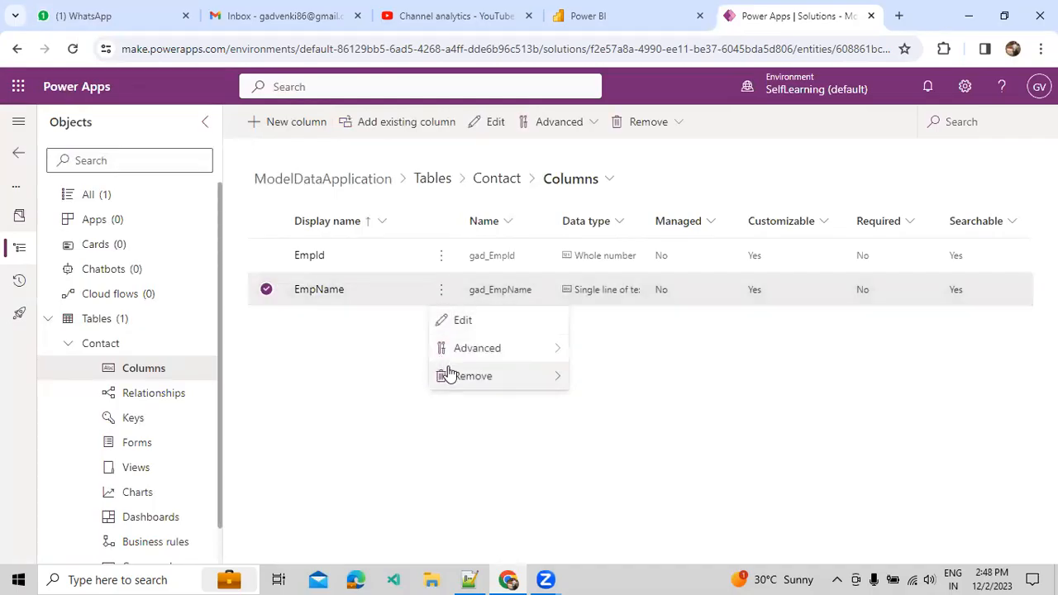
mouse_move(448, 374)
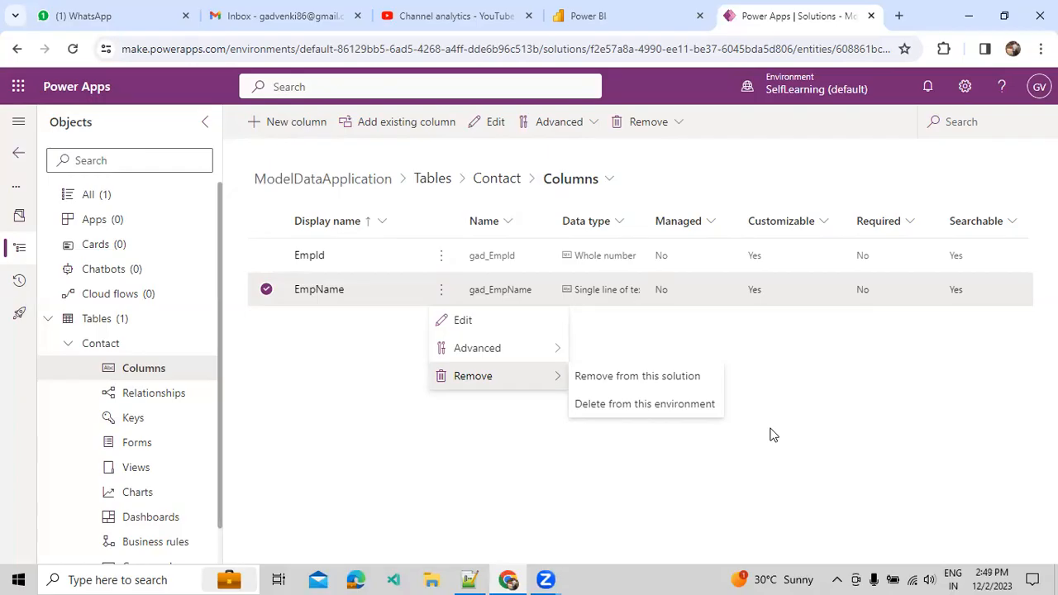
left_click(714, 413)
left_click(528, 374)
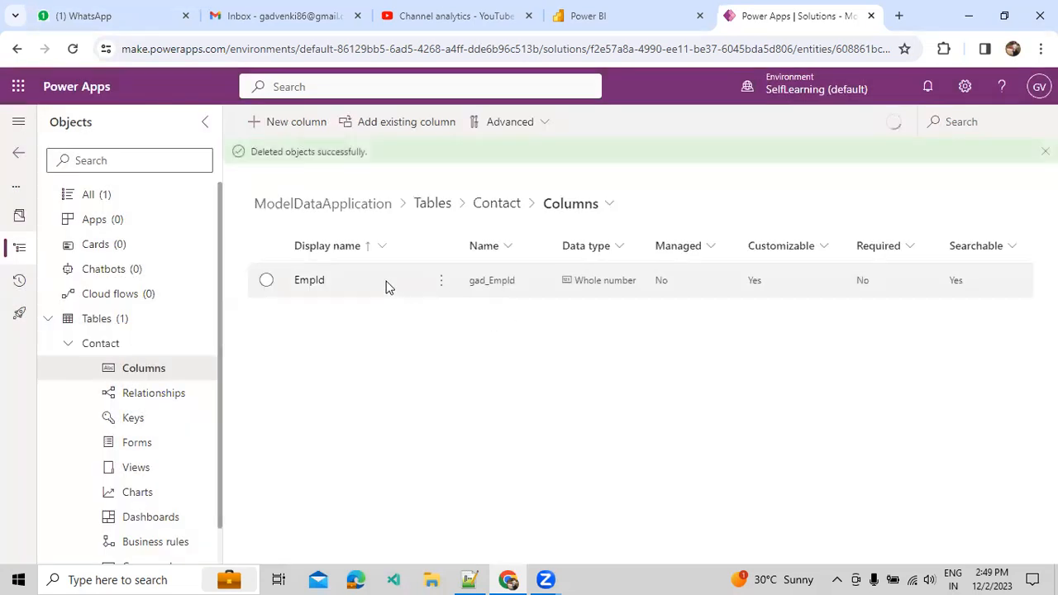
Delete the EmpId column from this environment and confirm the deletion.
left_click(266, 280)
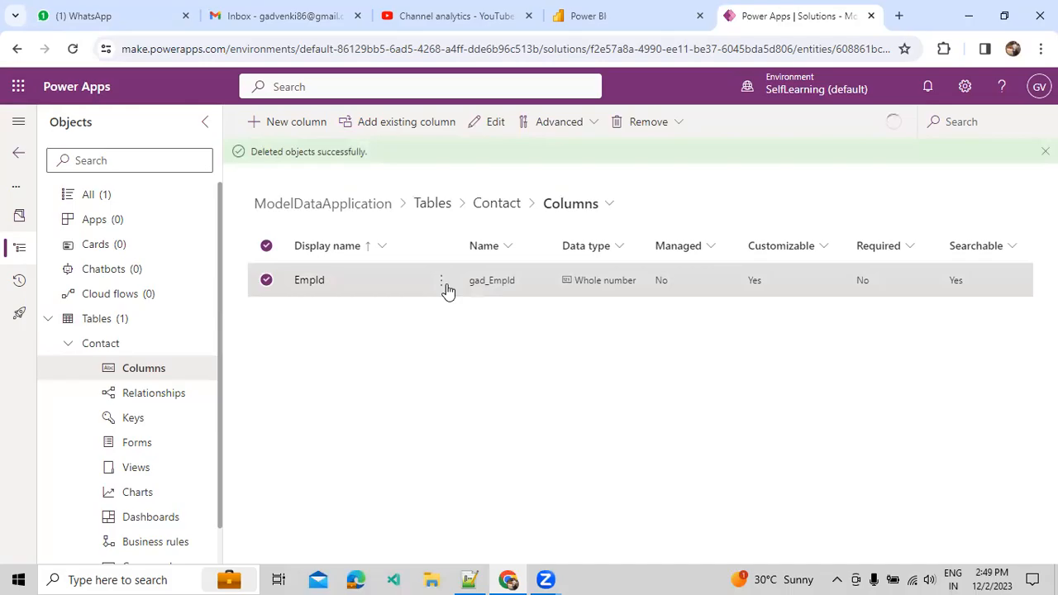
left_click(637, 123)
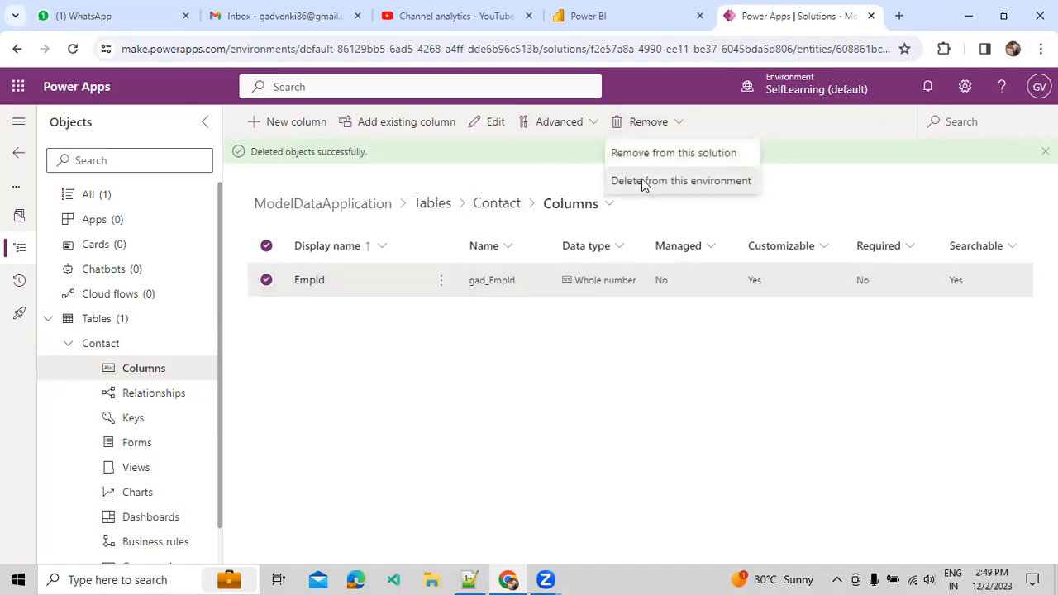
left_click(642, 181)
left_click(539, 376)
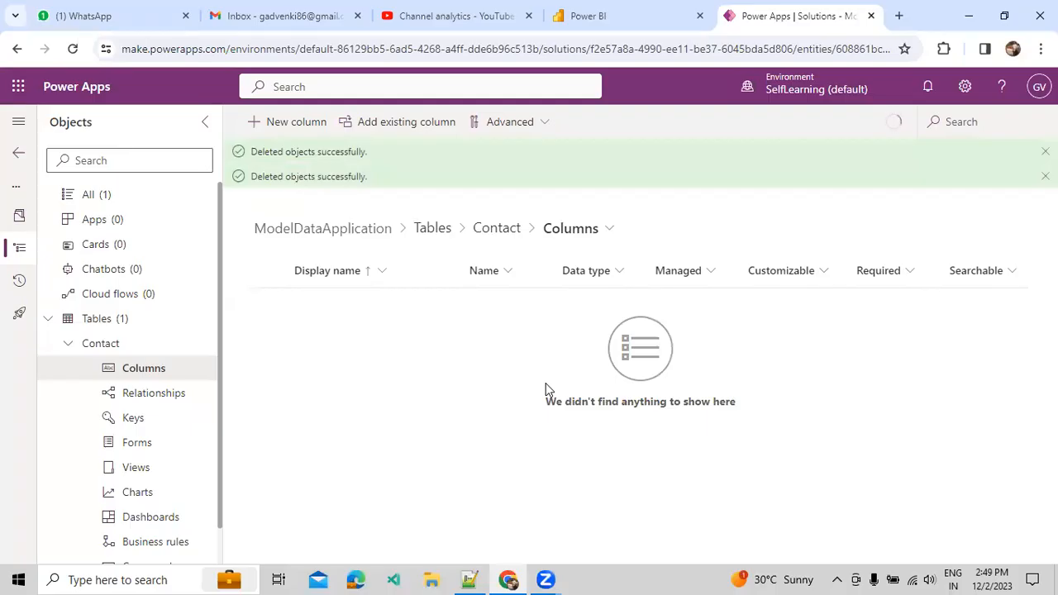
Return to the solution's table list and check the removal options offered for the Contact table.
left_click(497, 237)
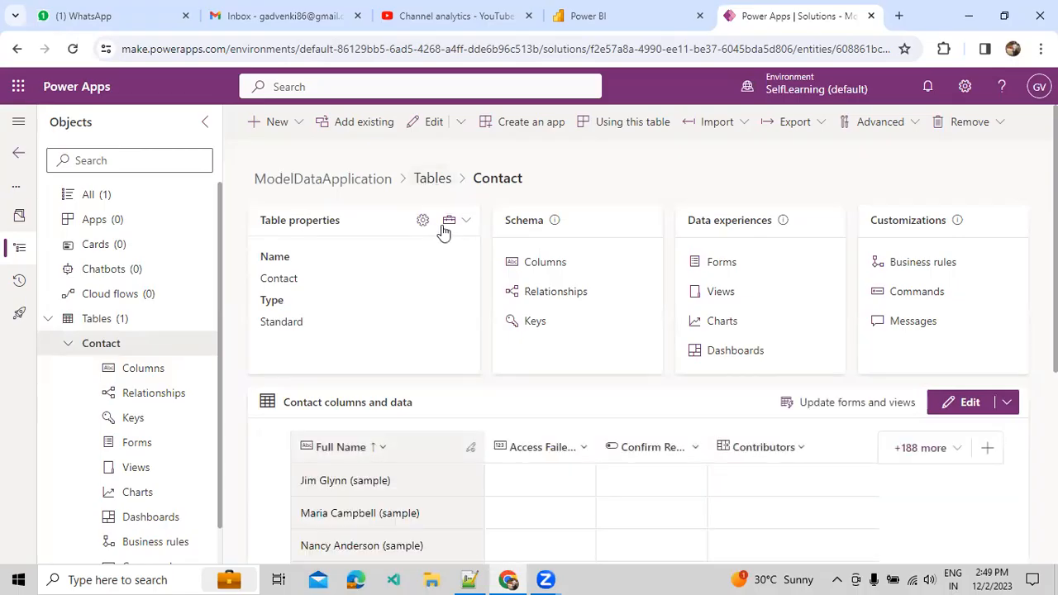
left_click(445, 184)
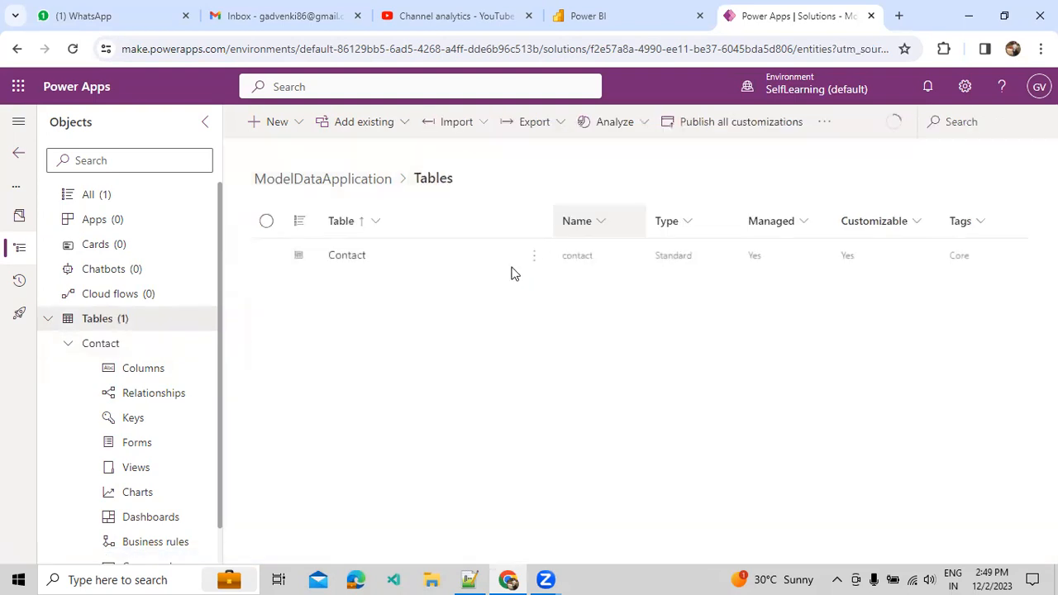
left_click(535, 263)
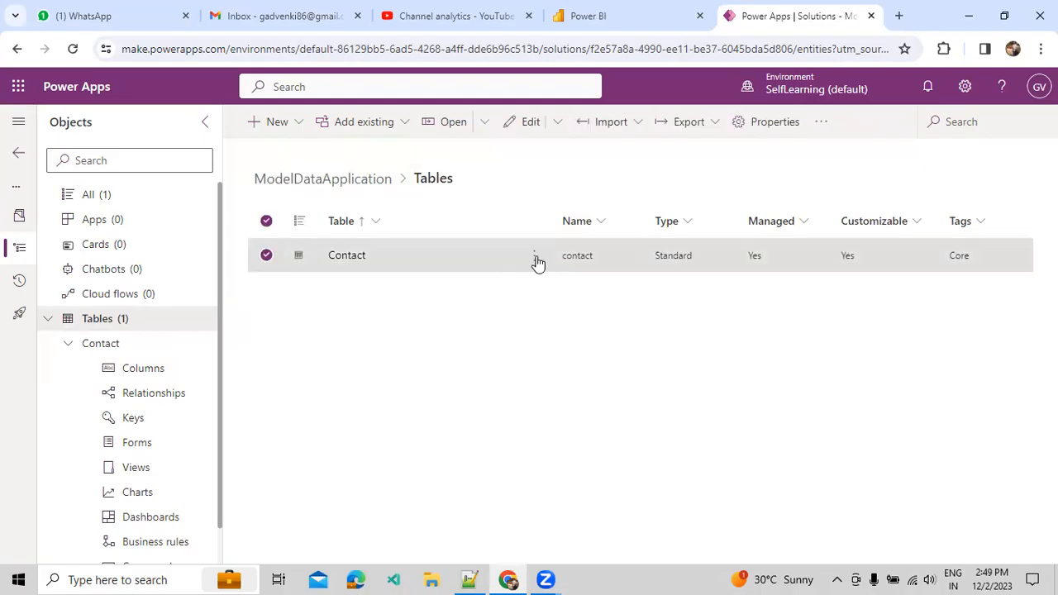
left_click(536, 261)
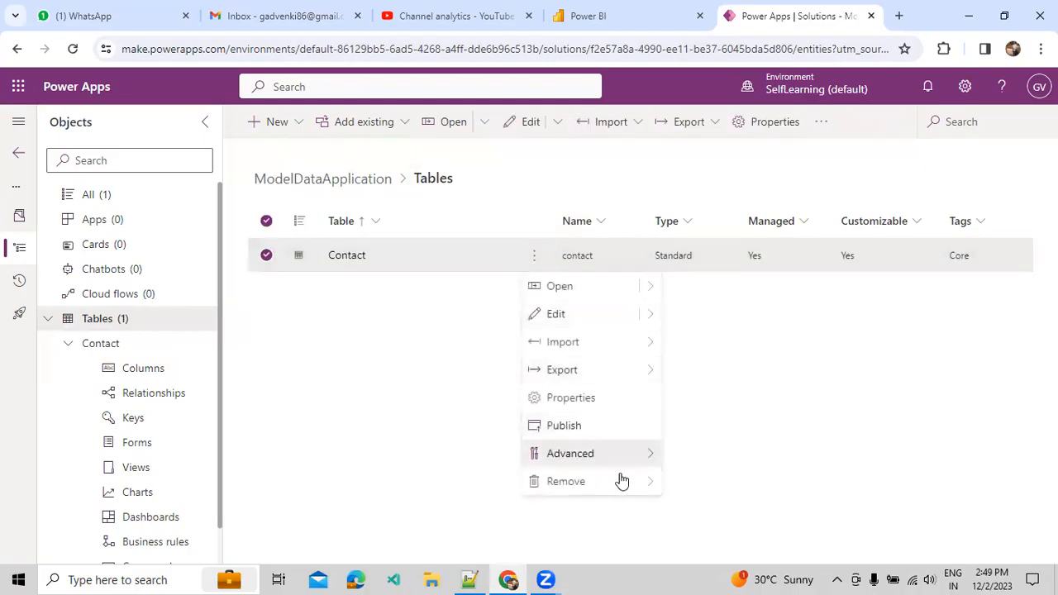
mouse_move(631, 484)
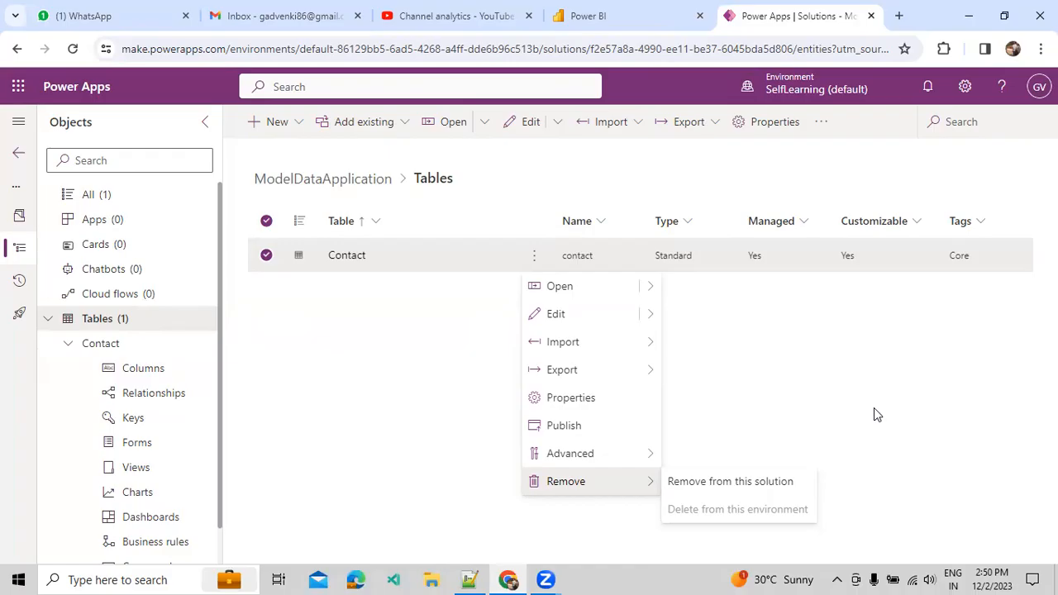
Open the Contact table, collapse the object list, and create a new main form from the table's forms.
left_click(345, 356)
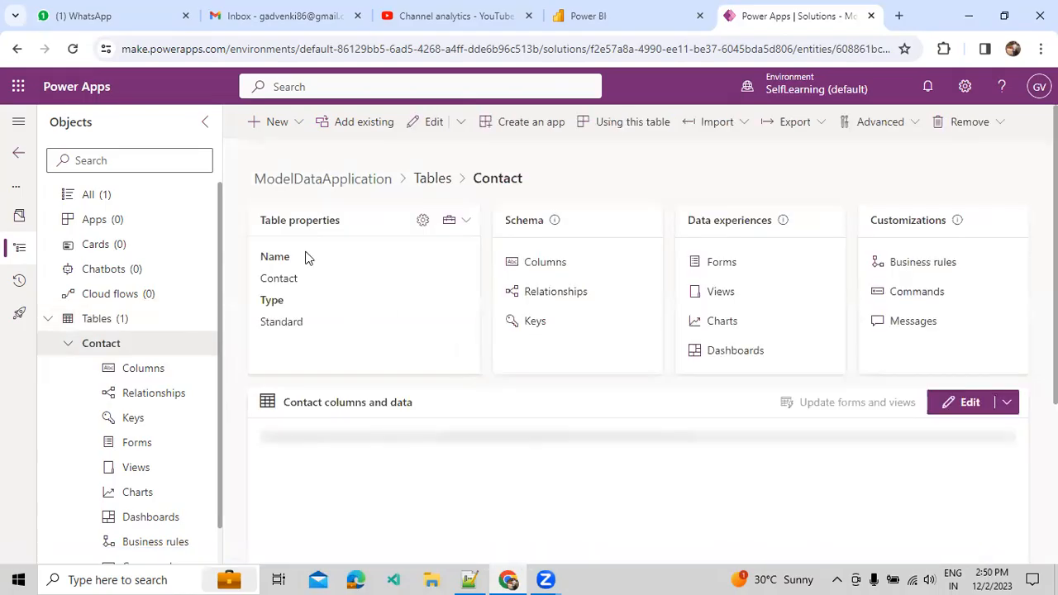
left_click(203, 124)
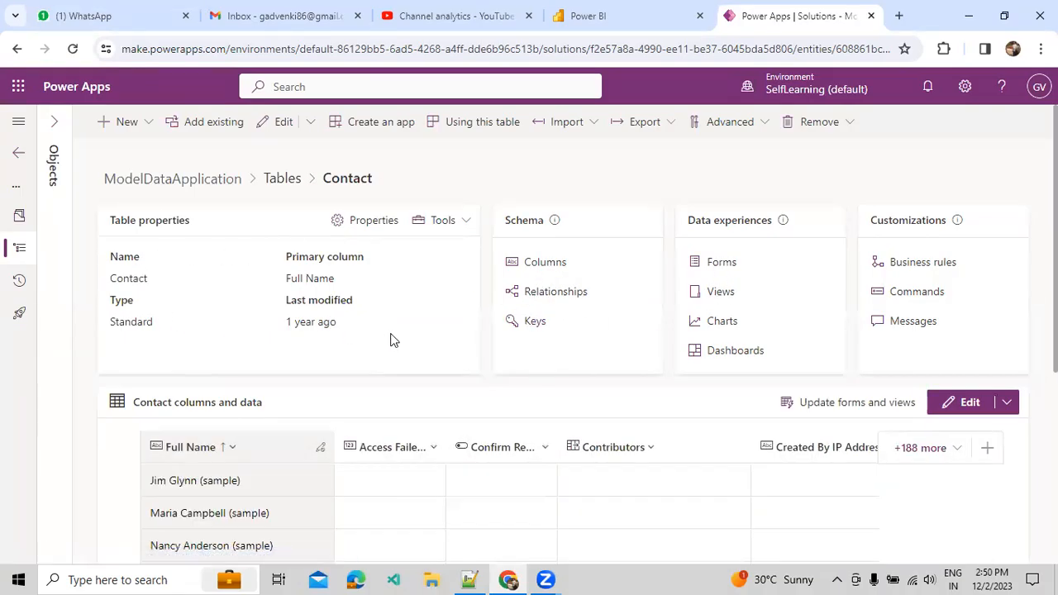
left_click(708, 266)
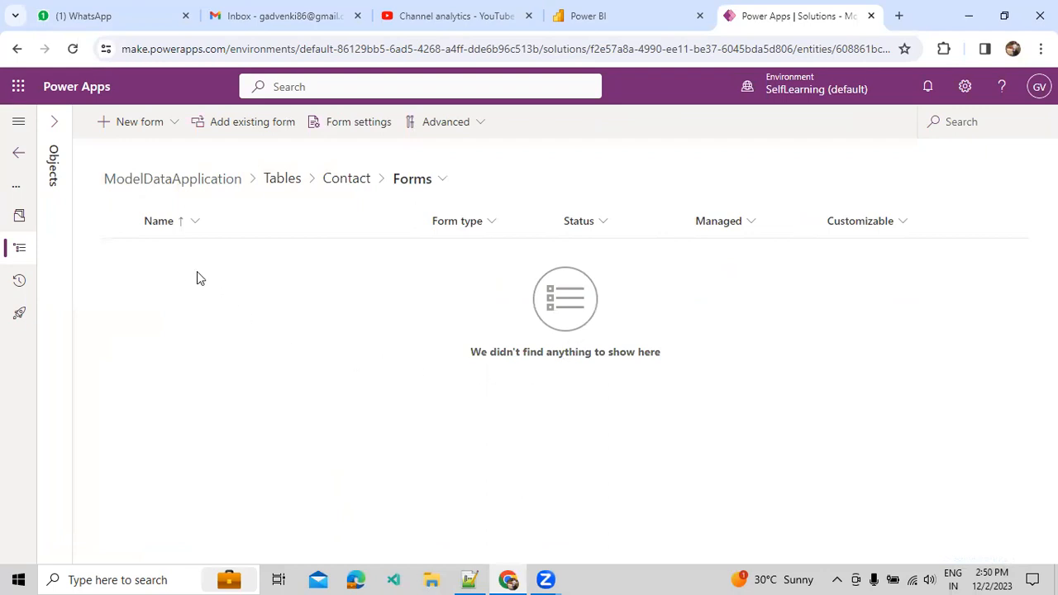
left_click(168, 137)
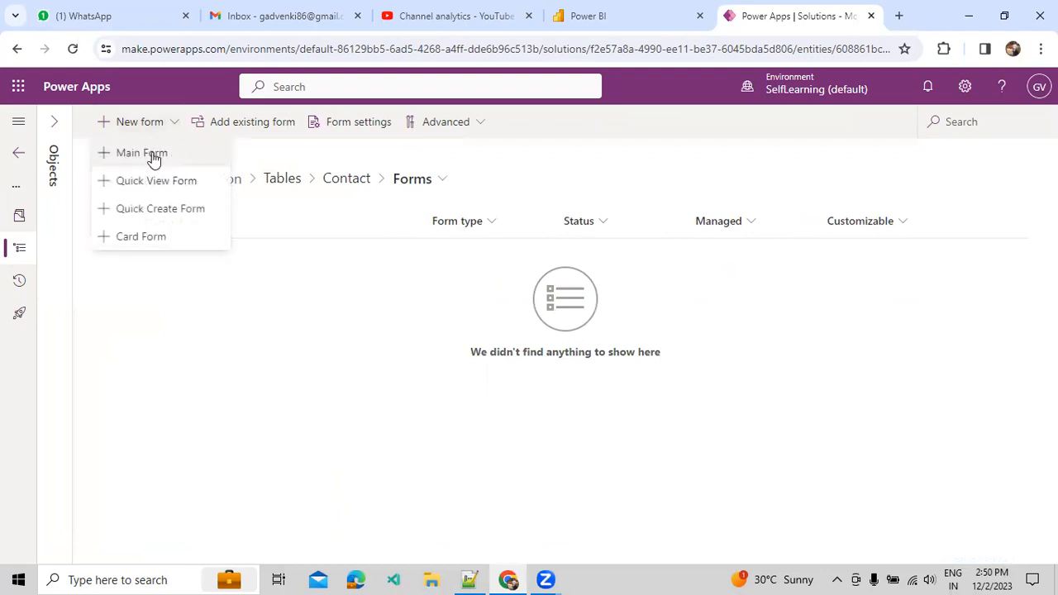
left_click(153, 155)
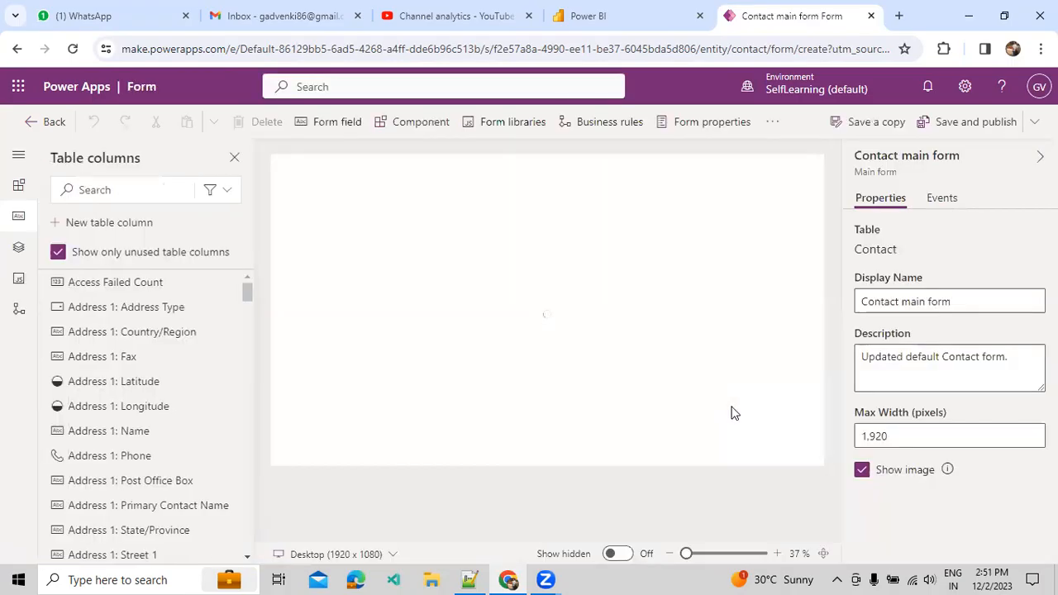
Set the new main form's display name to DemoForm.
left_click_drag(952, 305, 857, 311)
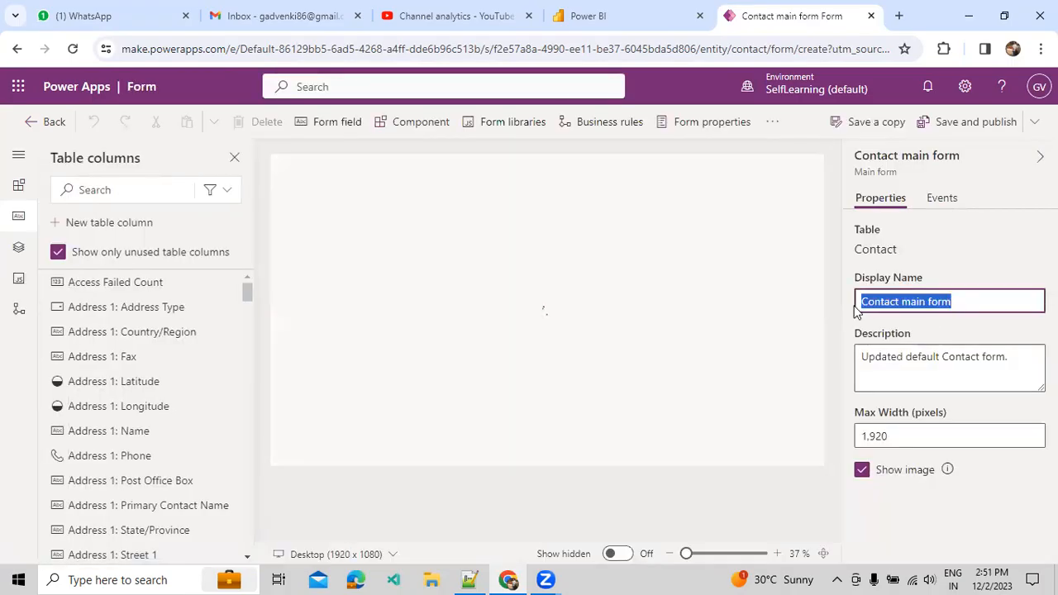
type("Emp")
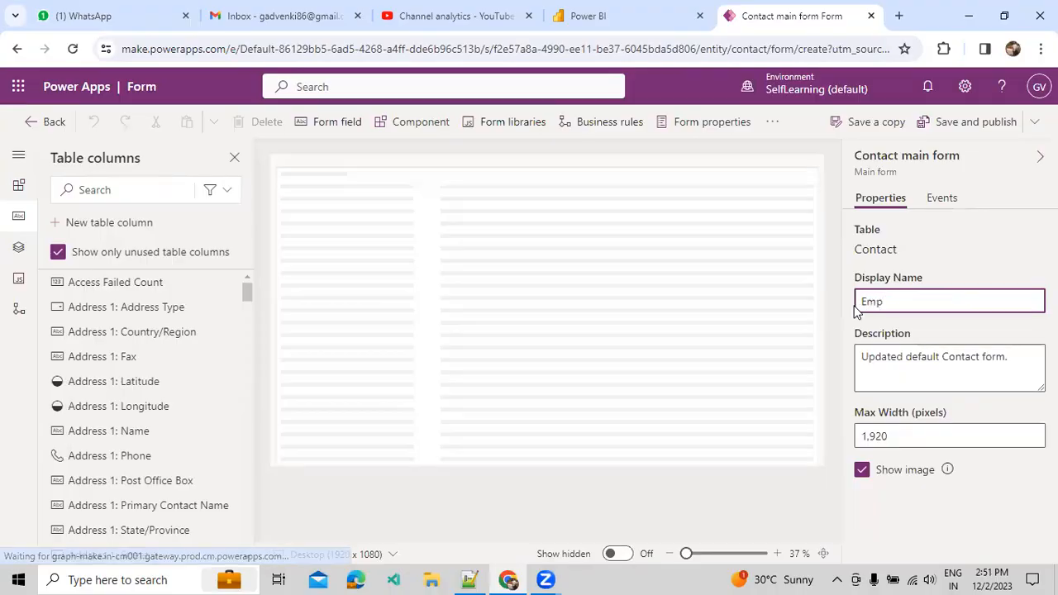
key("BackSpace")
key("BackSpace")
key("BackSpace")
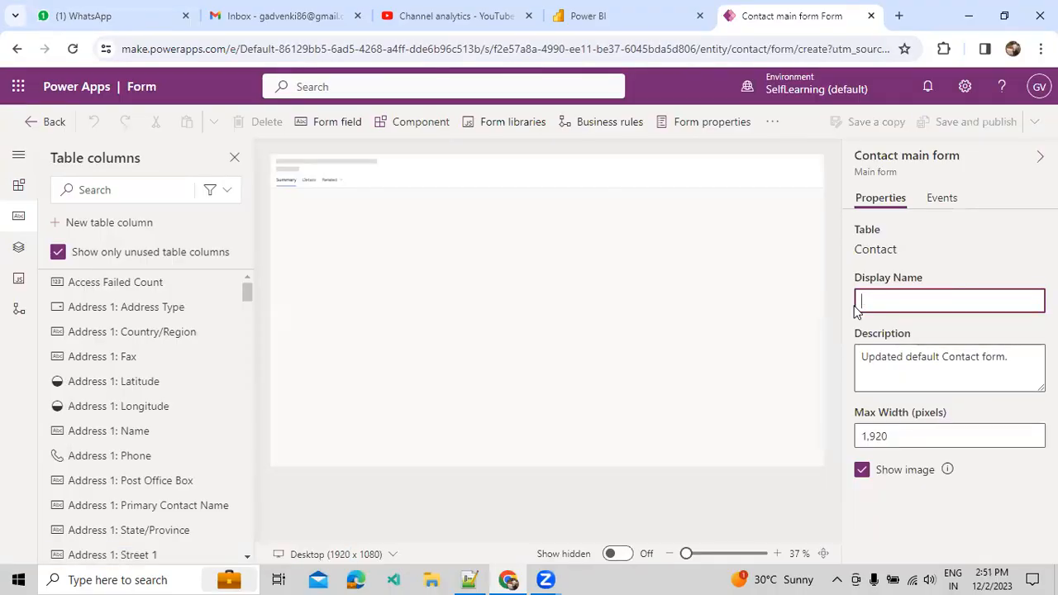
left_click(930, 310)
type("De")
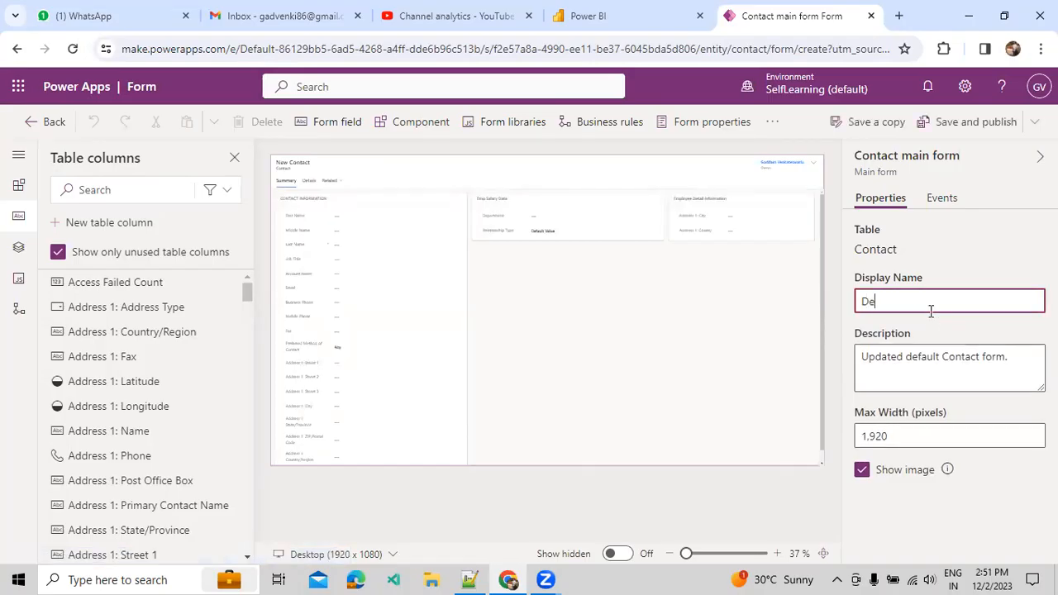
type("moForm")
Preview the form at Desktop (1920 x 1080) size and enlarge the preview to 57%.
left_click(388, 555)
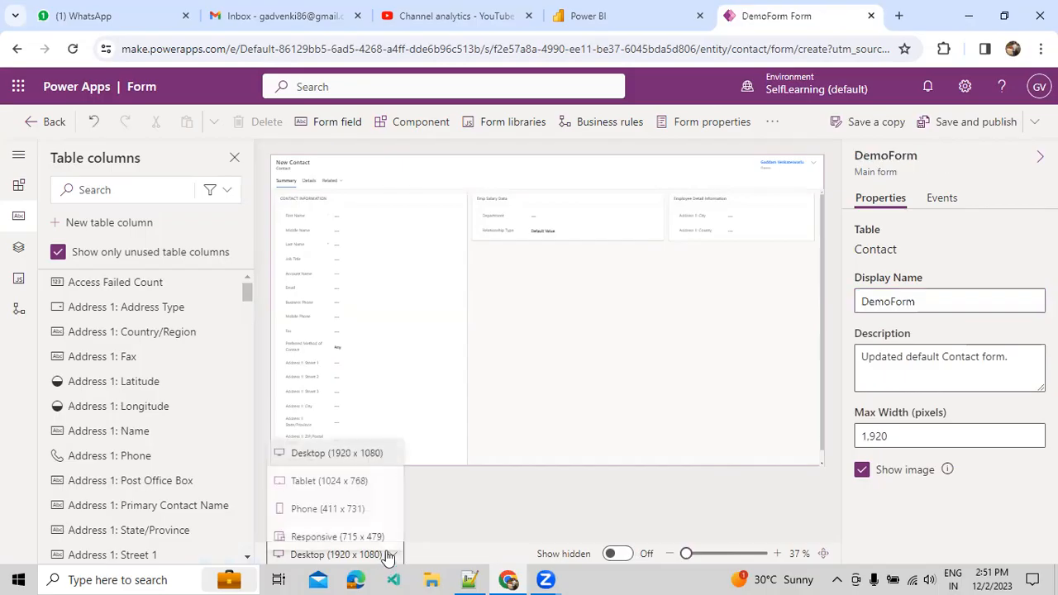
left_click(353, 451)
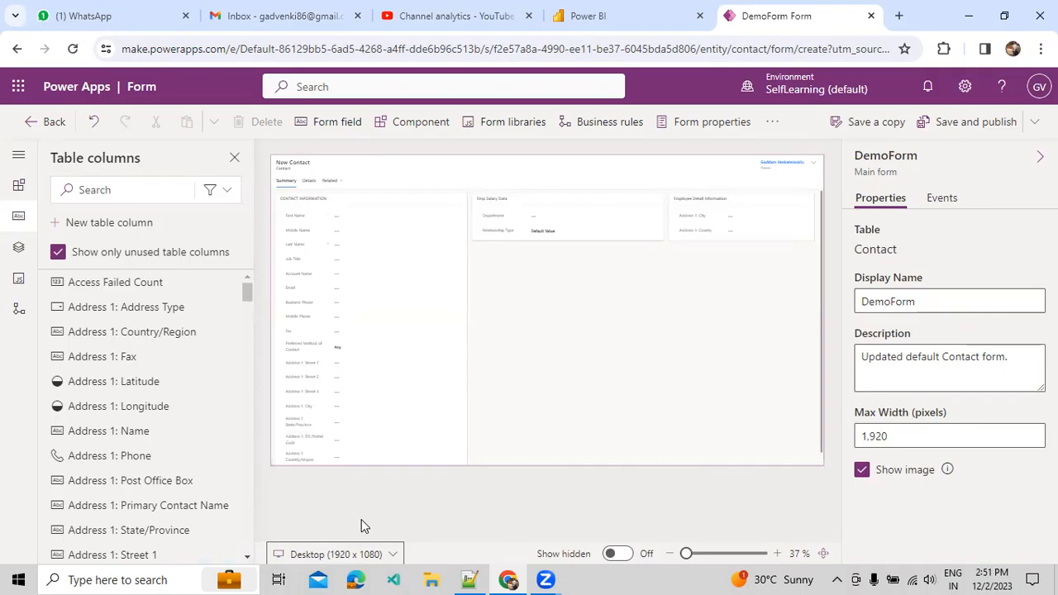
left_click(777, 553)
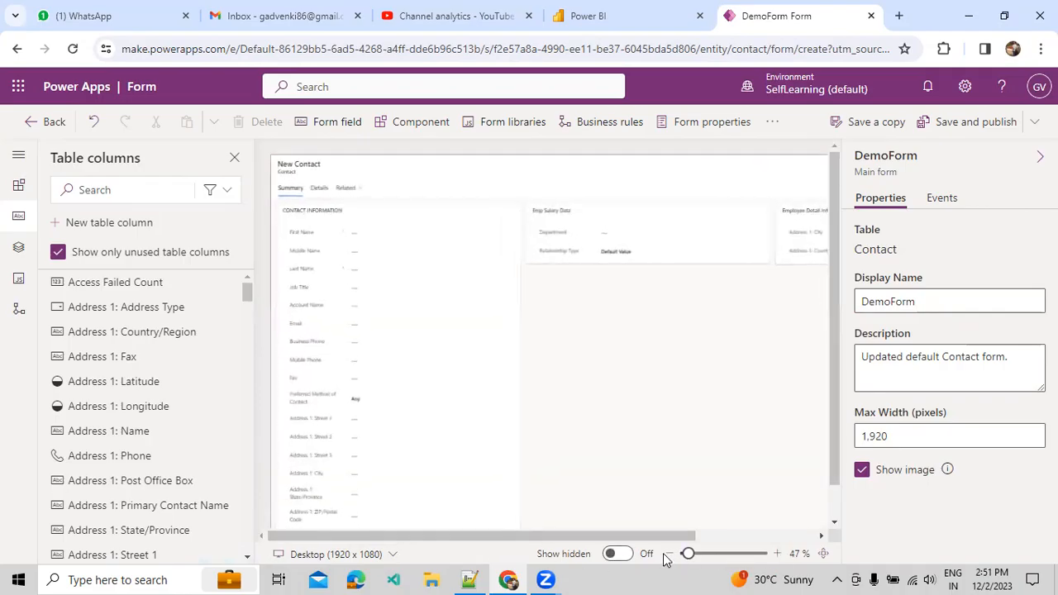
left_click(777, 554)
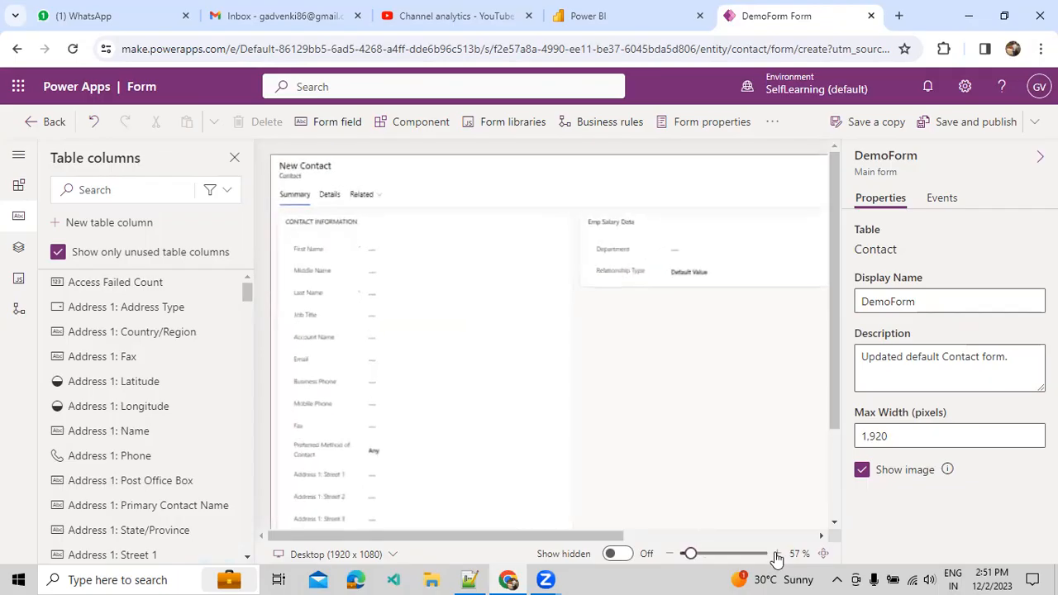
Enlarge the form preview to 77% and look across its full width.
left_click(777, 554)
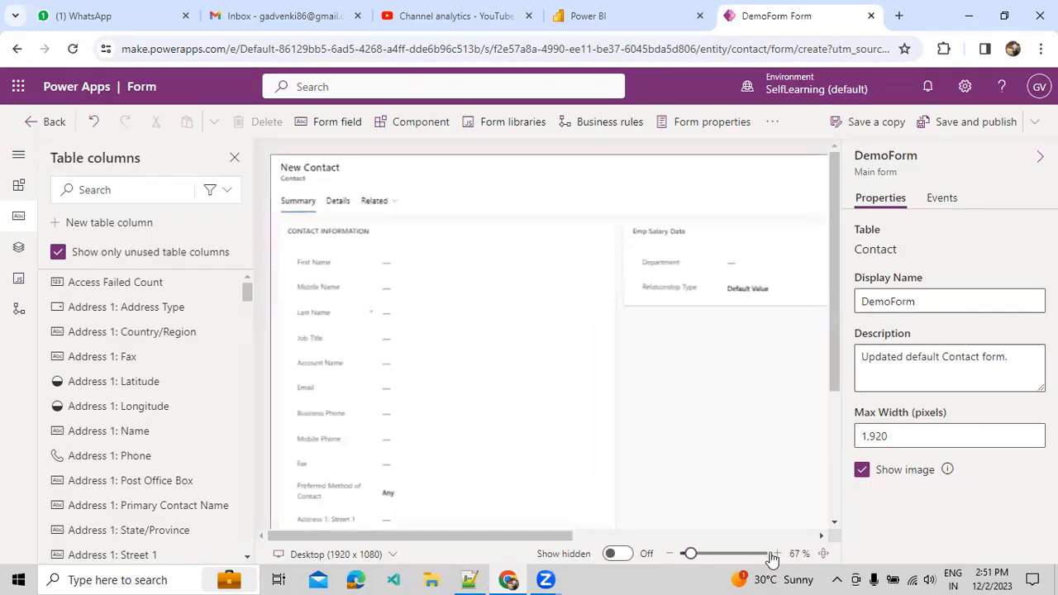
left_click(672, 553)
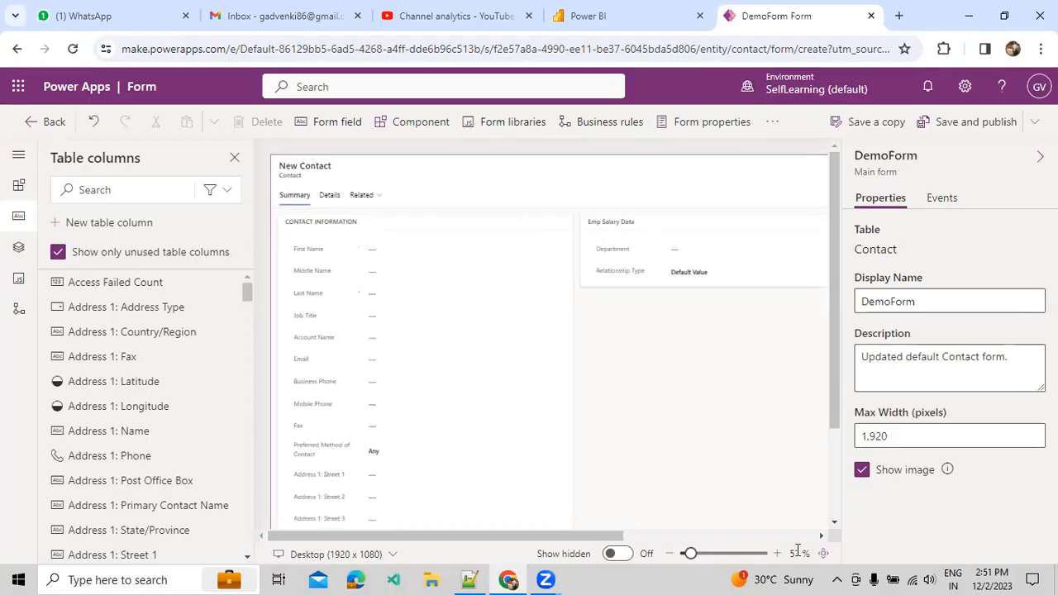
left_click_drag(591, 535, 721, 547)
left_click_drag(508, 535, 324, 538)
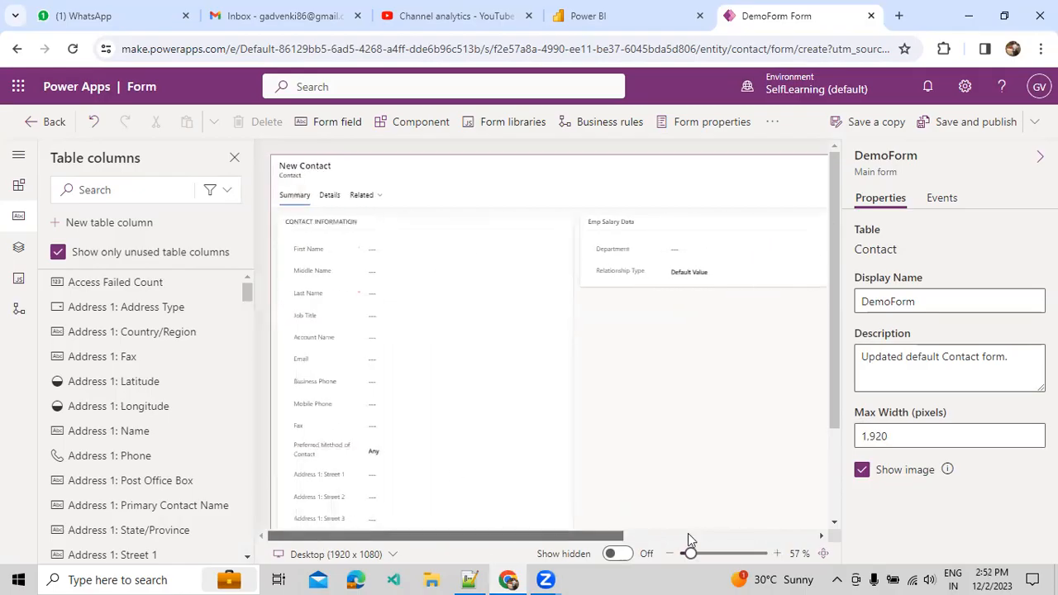
left_click(777, 554)
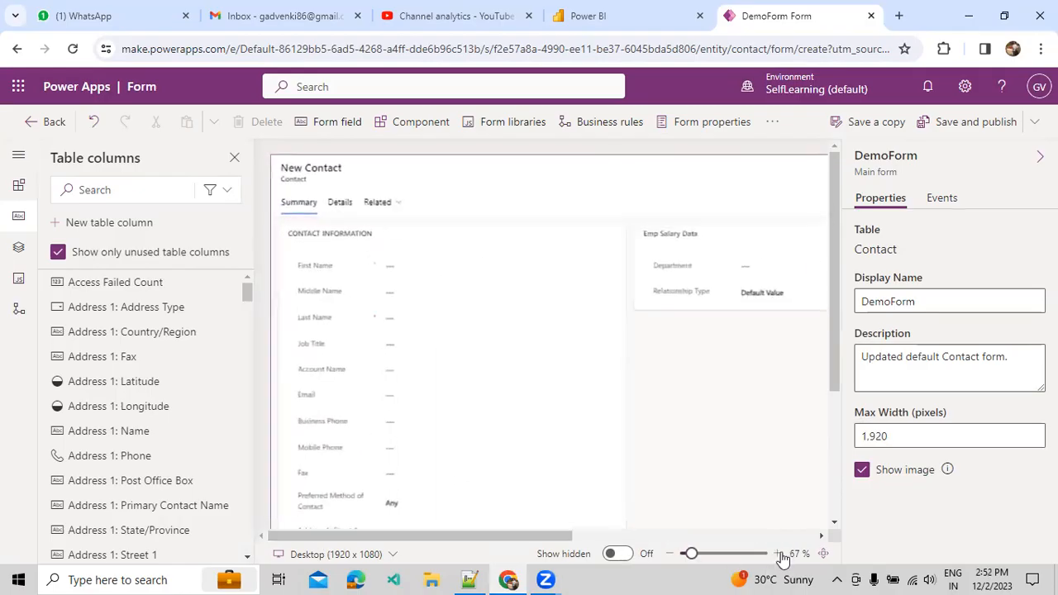
left_click(776, 554)
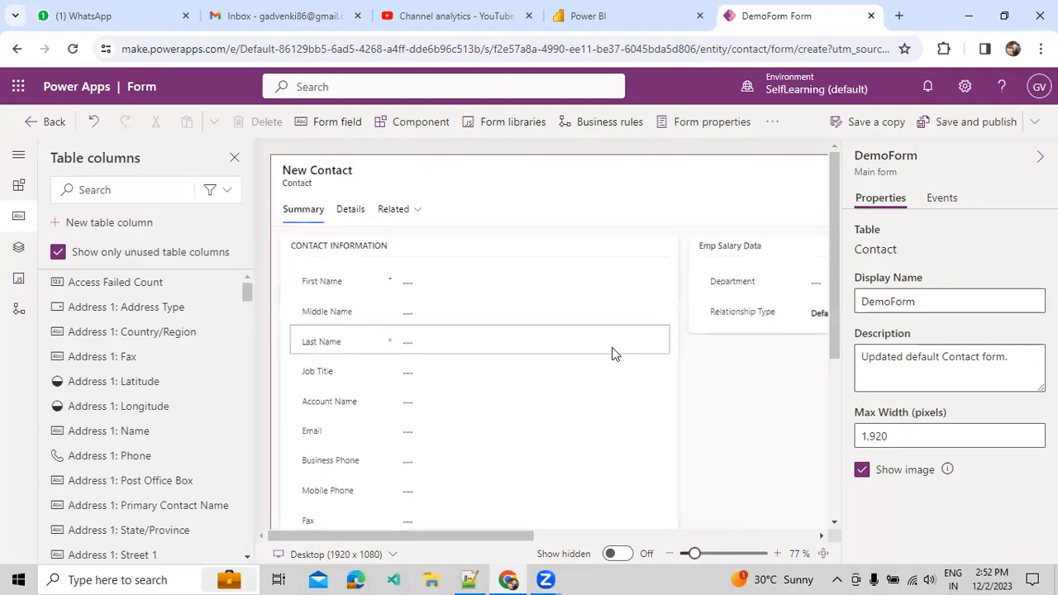
Select the CONTACT INFORMATION section and examine its display and formatting properties.
left_click(623, 248)
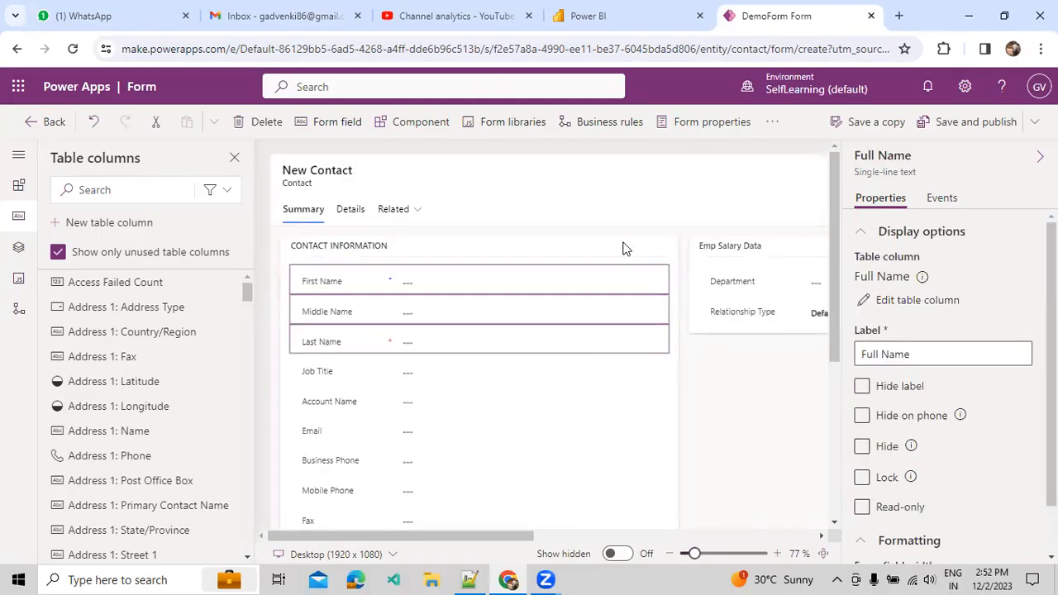
left_click(624, 248)
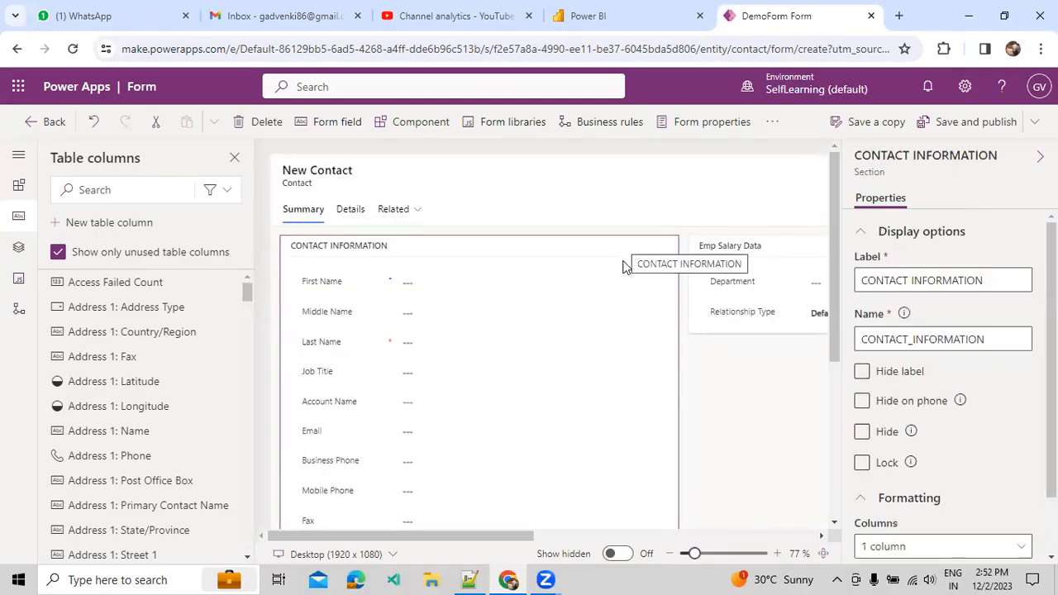
scroll(614, 359, "down", 1)
scroll(896, 438, "down", 1)
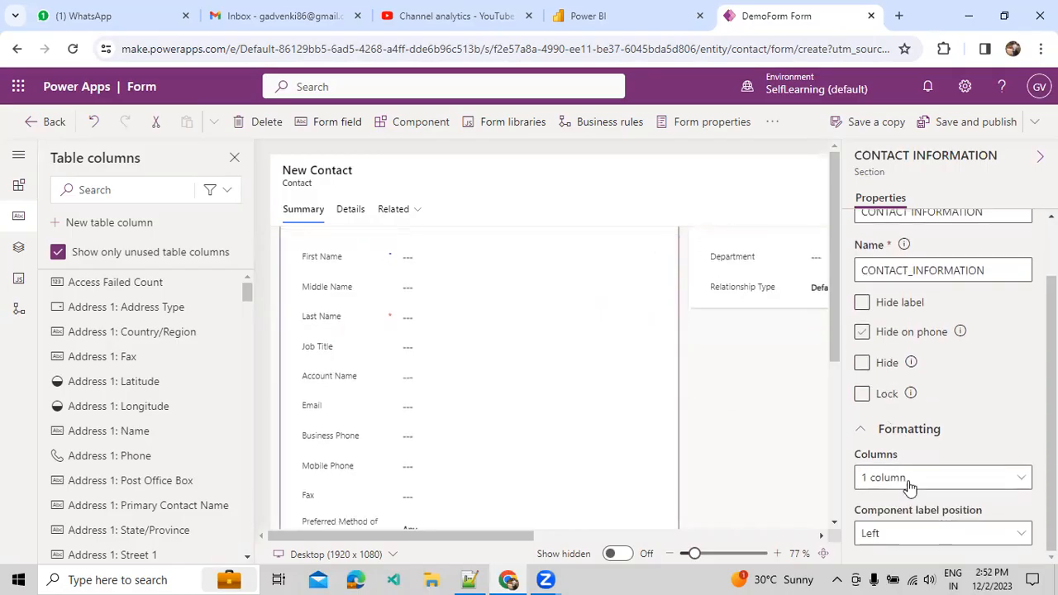
scroll(598, 358, "up", 1)
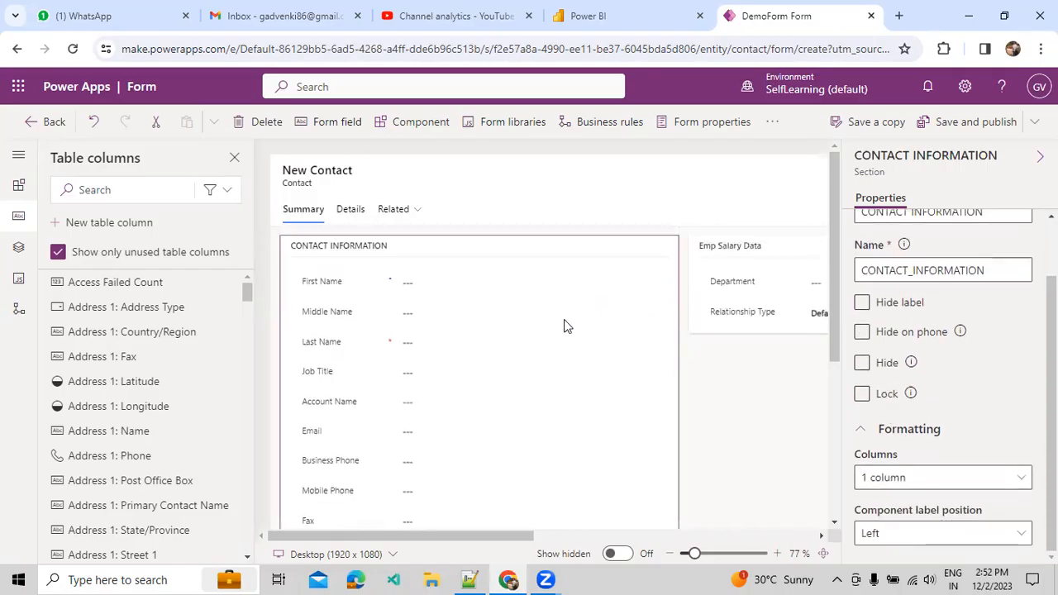
Examine the properties of the Emp Salary Data and Employee Detail Information sections in the form's other two columns.
left_click(706, 318)
left_click_drag(506, 538, 746, 479)
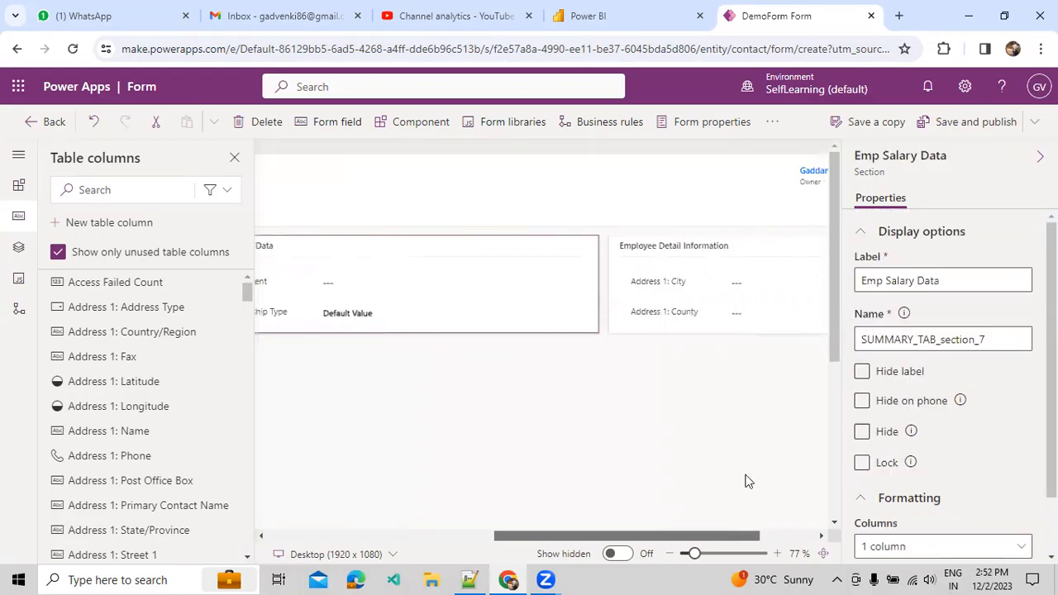
left_click(747, 337)
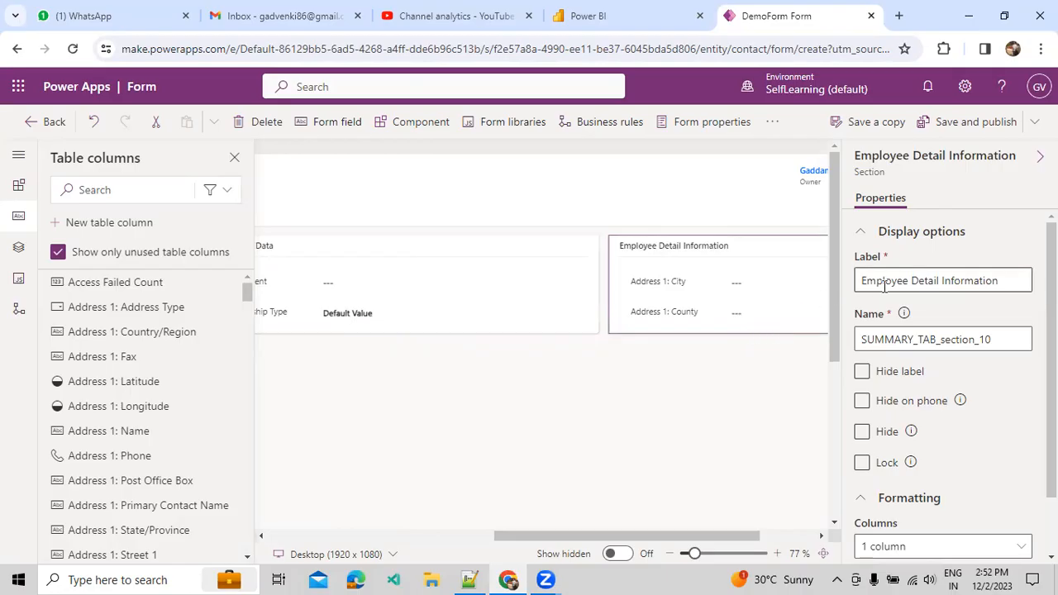
left_click_drag(707, 535, 789, 541)
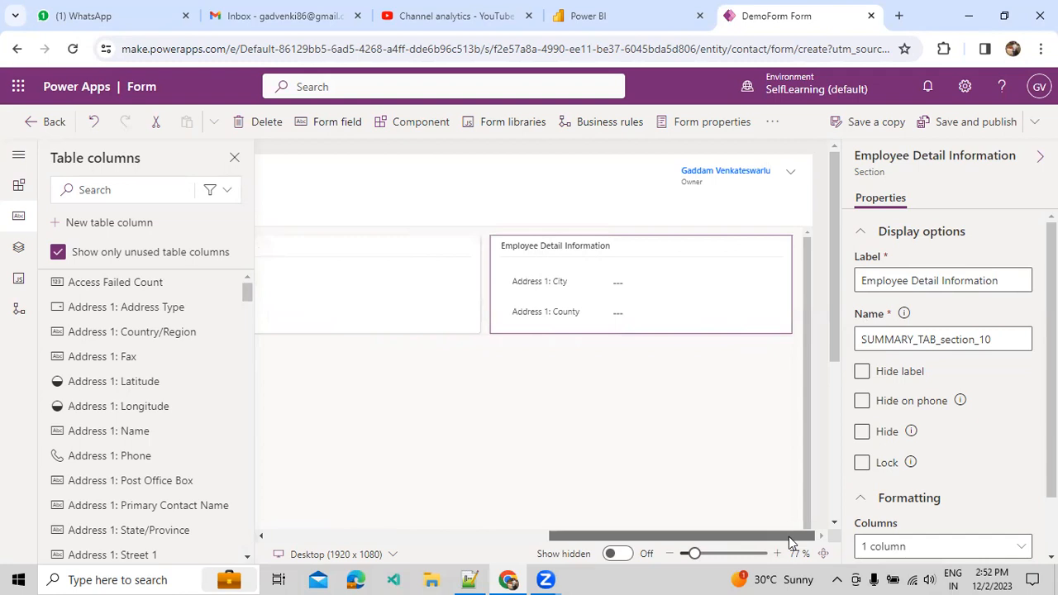
left_click_drag(788, 536, 440, 542)
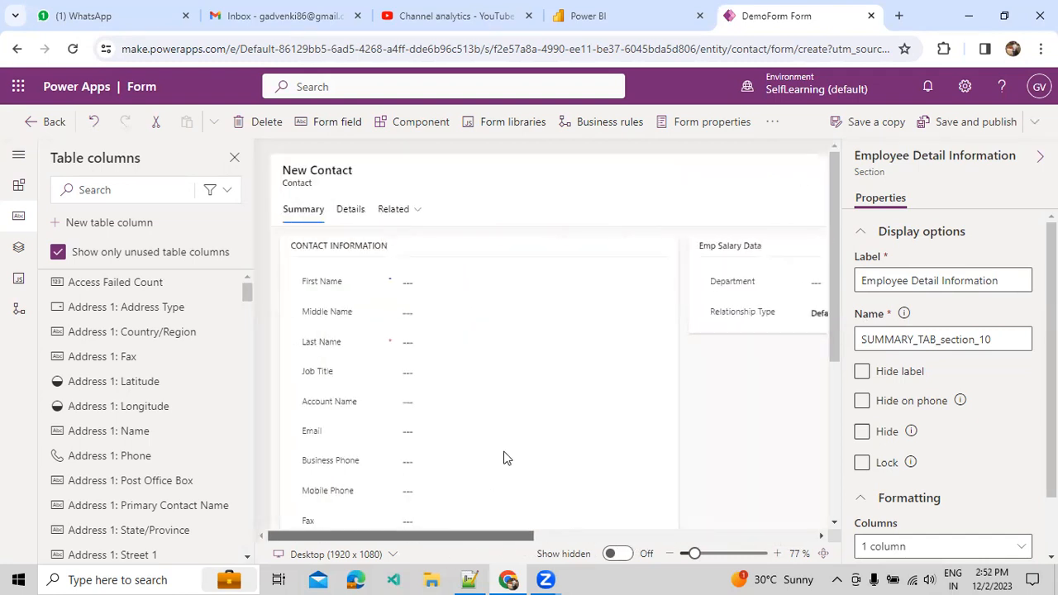
Select the Emp Salary Data section again and review its name, visibility and column formatting options.
left_click(728, 319)
left_click(728, 327)
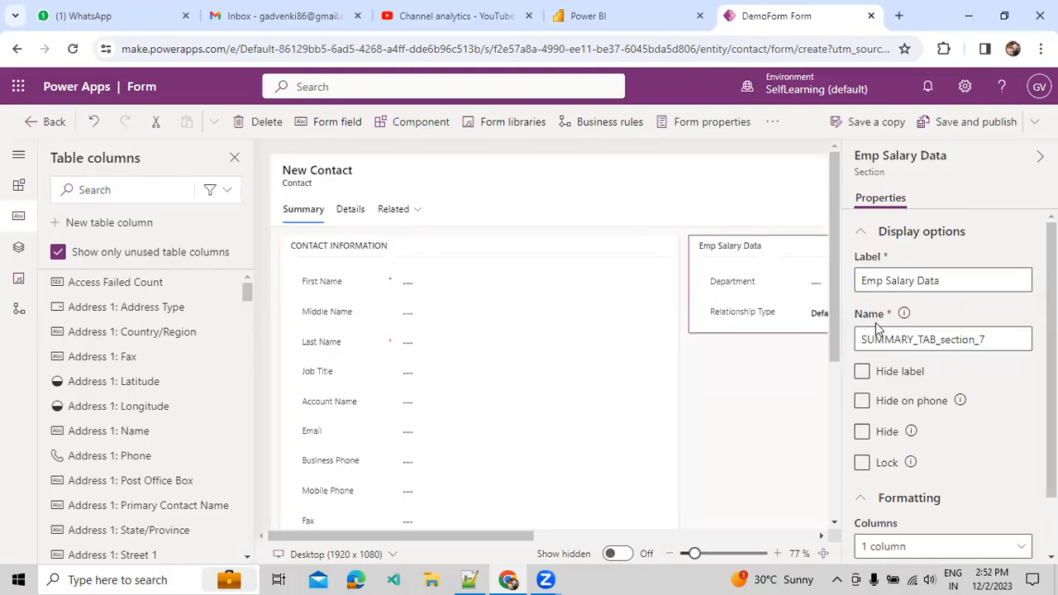
scroll(910, 404, "down", 1)
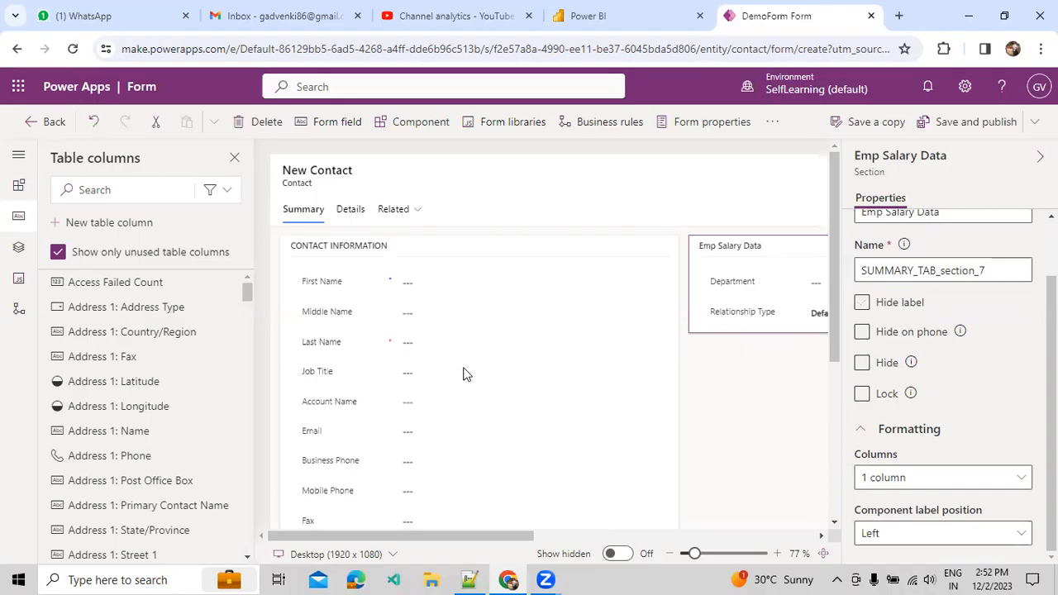
scroll(455, 359, "down", 1)
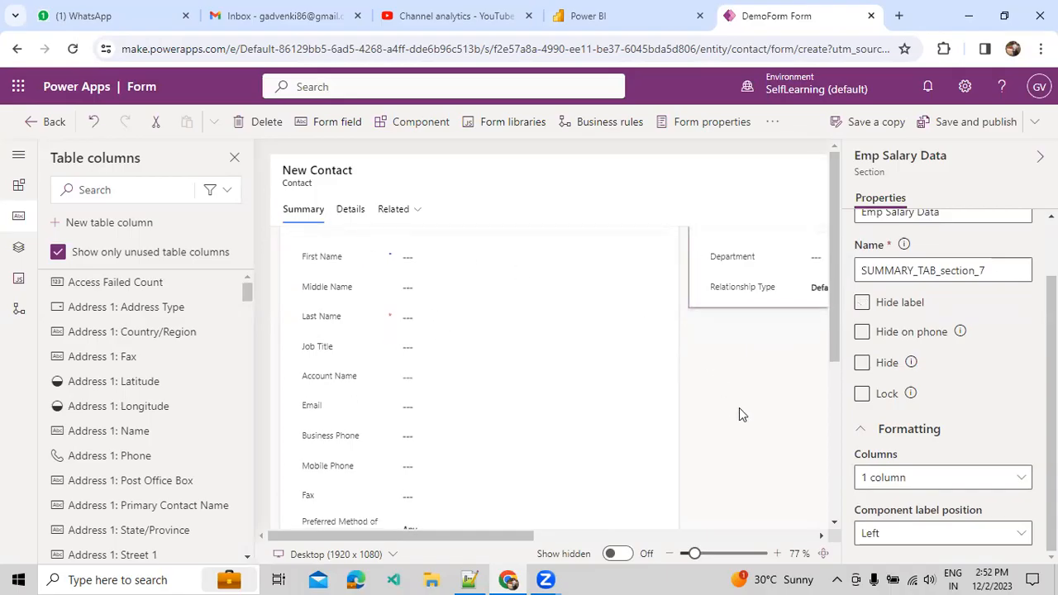
Select the Summary tab, view all its sections side by side, and set the form preview to 47%.
left_click_drag(523, 535, 645, 499)
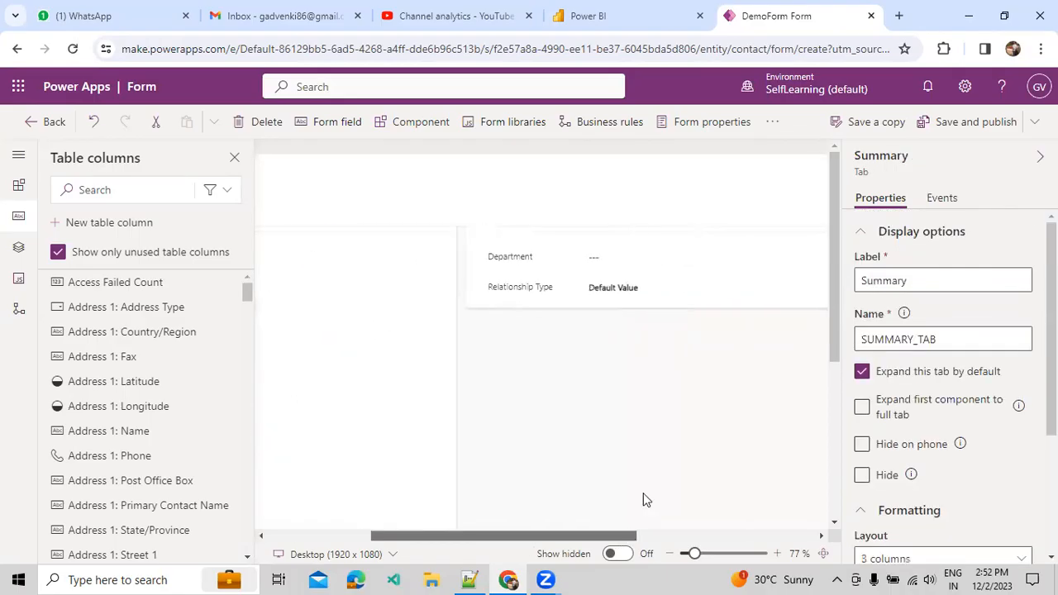
key("ctrl+minus")
key("ctrl+minus")
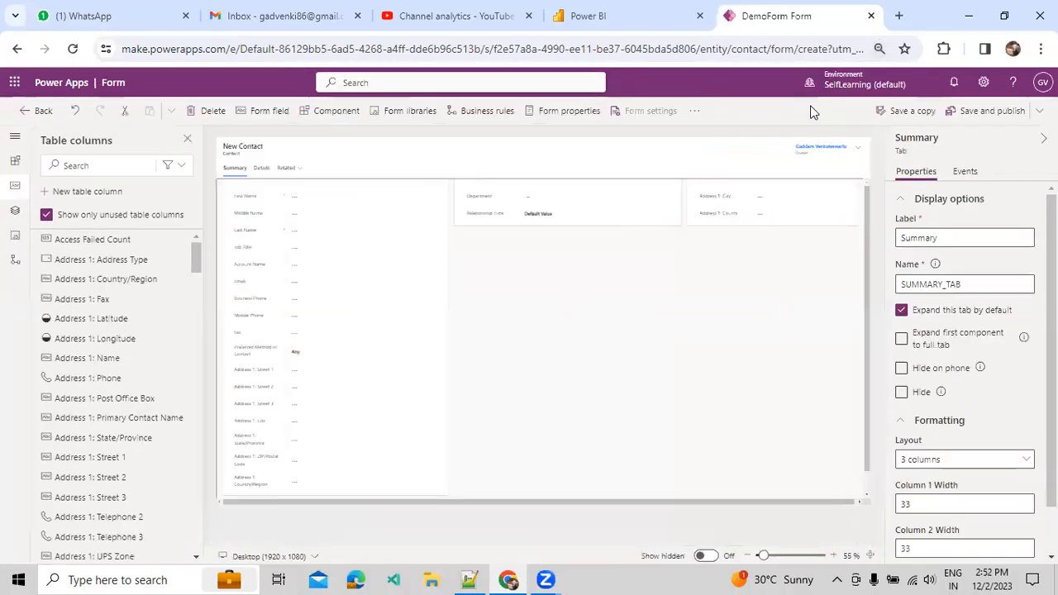
key("ctrl+plus")
key("ctrl+plus")
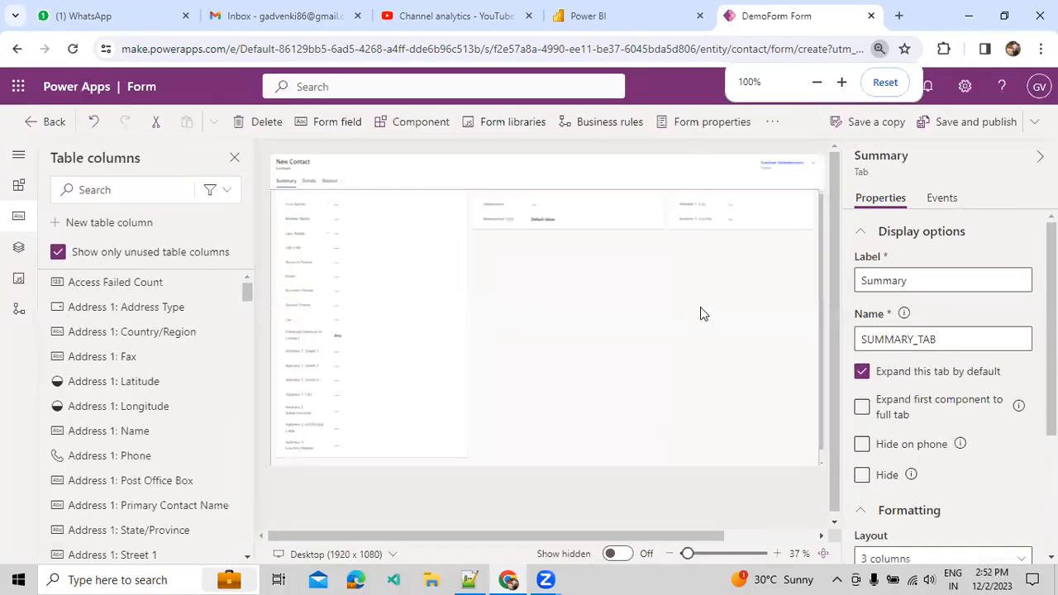
left_click(777, 553)
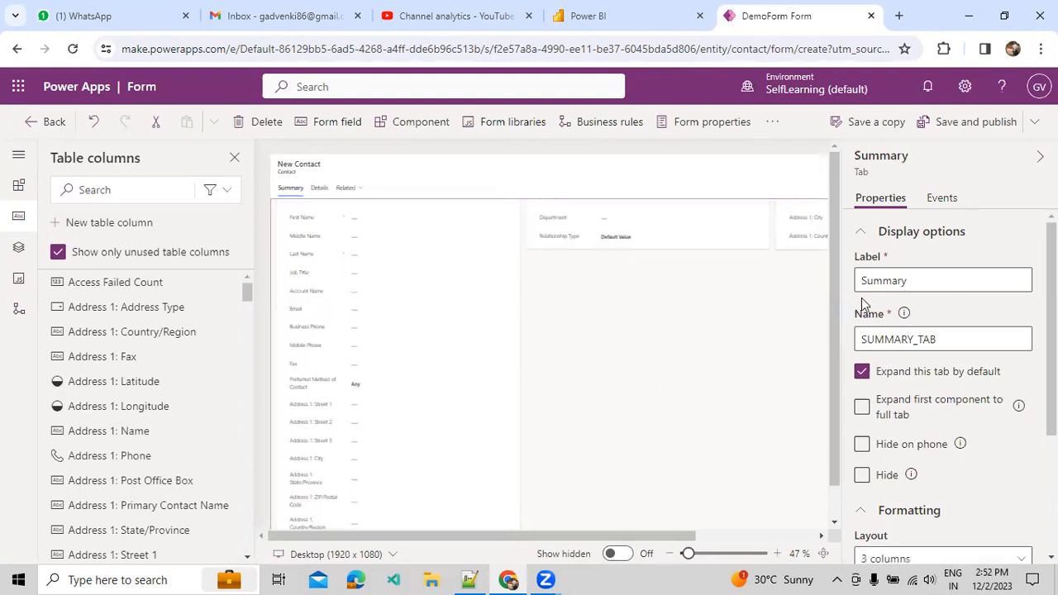
Compare the label properties of the Summary tab, the Full Name field and the CONTACT INFORMATION section.
left_click(907, 280)
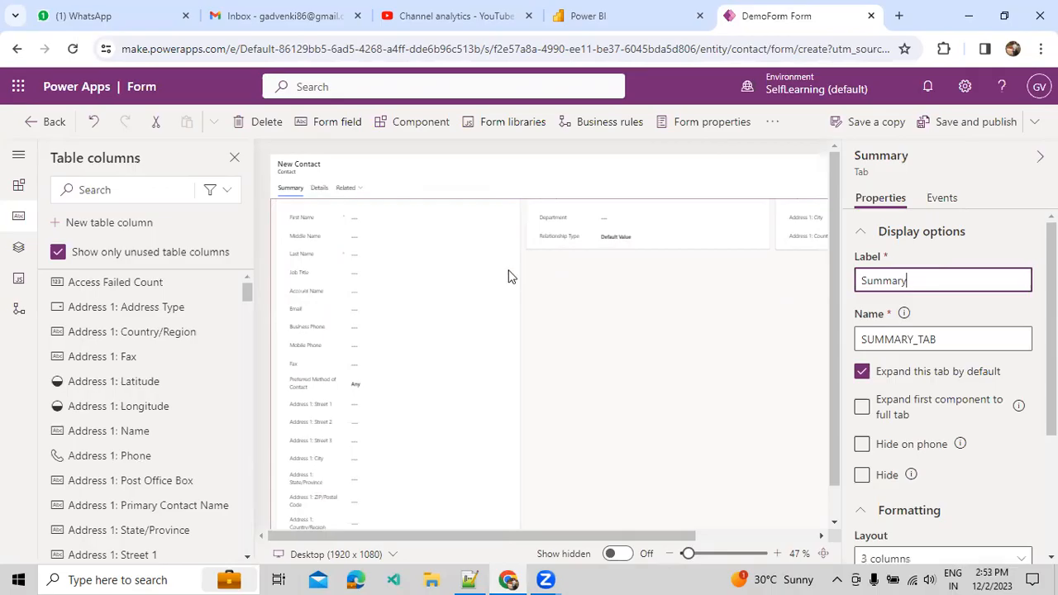
left_click(515, 231)
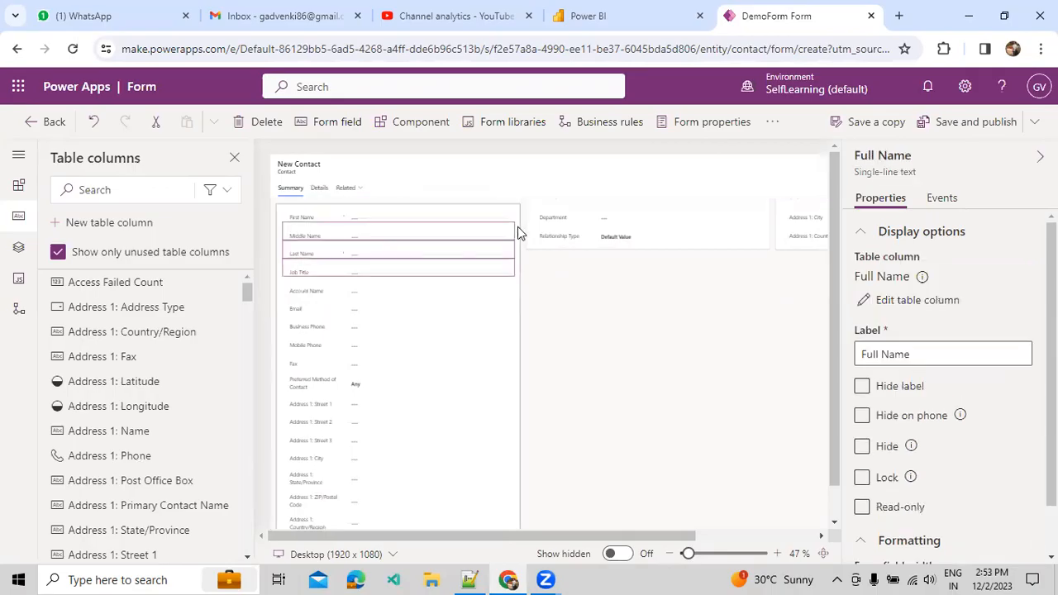
left_click(518, 226)
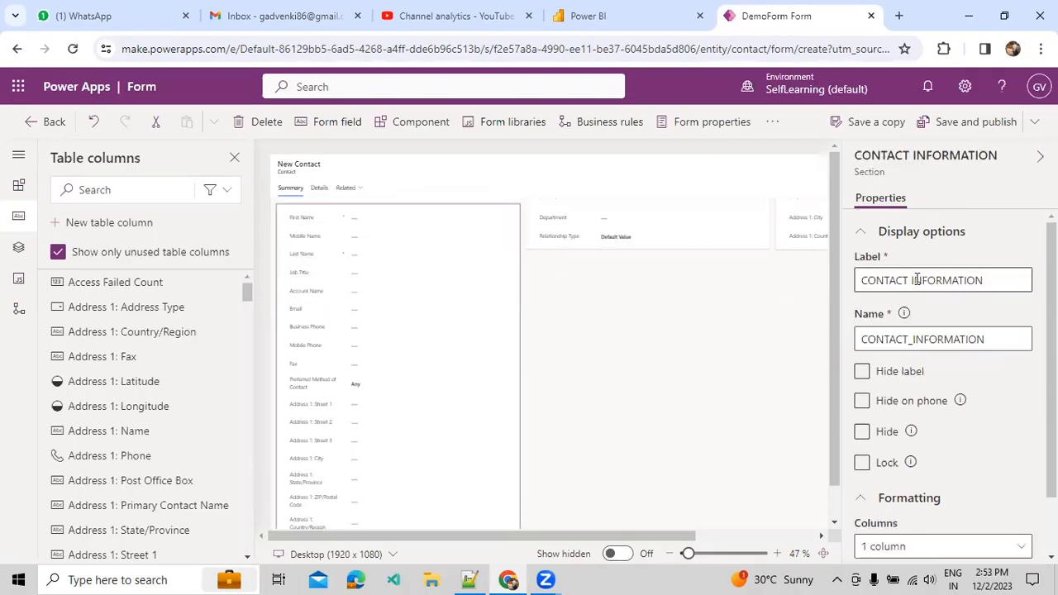
left_click(570, 343)
Try different browser page zooms, restore the page to 100%, and enlarge the form preview to 67%.
key("ctrl+plus")
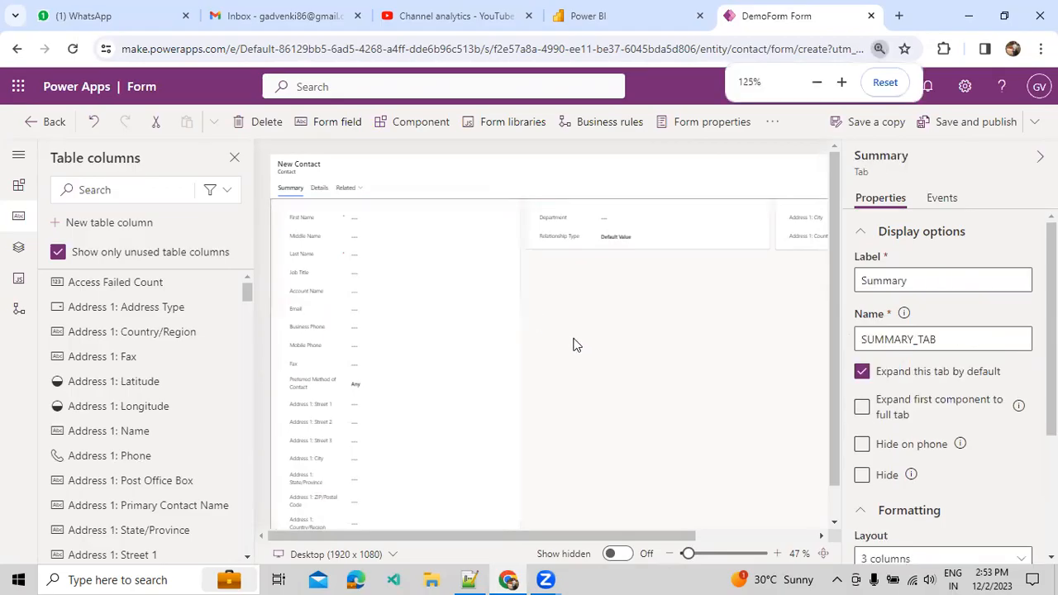
key("ctrl+minus")
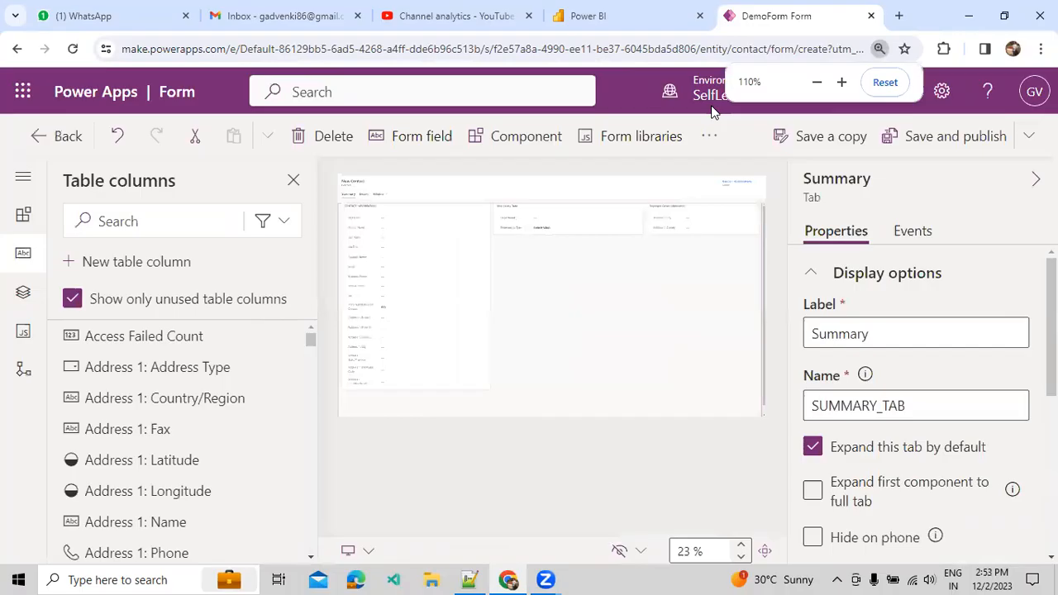
key("ctrl+minus")
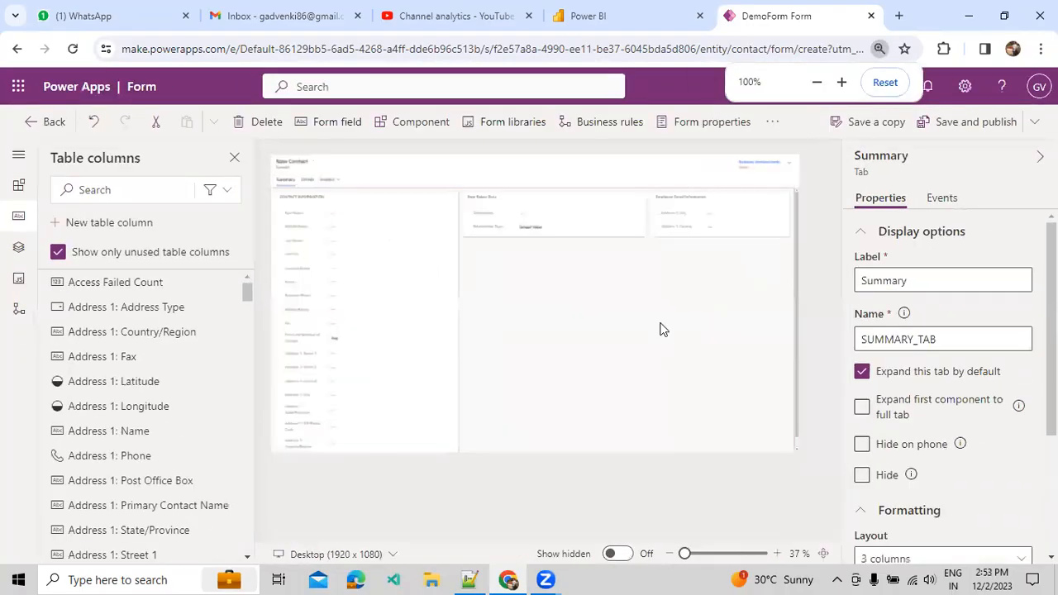
key("ctrl+minus")
key("ctrl+minus")
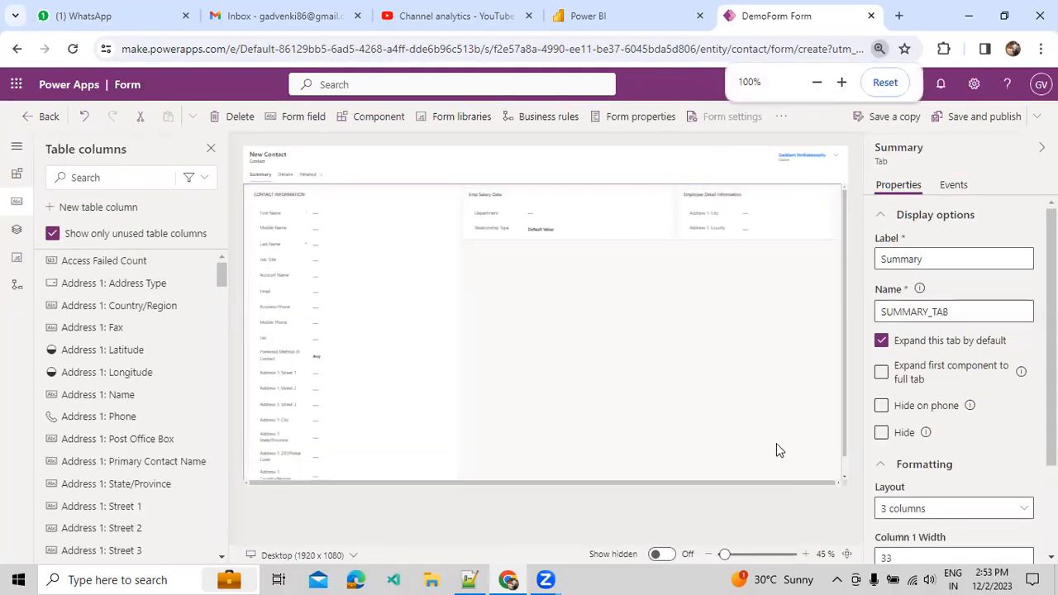
key("ctrl+0")
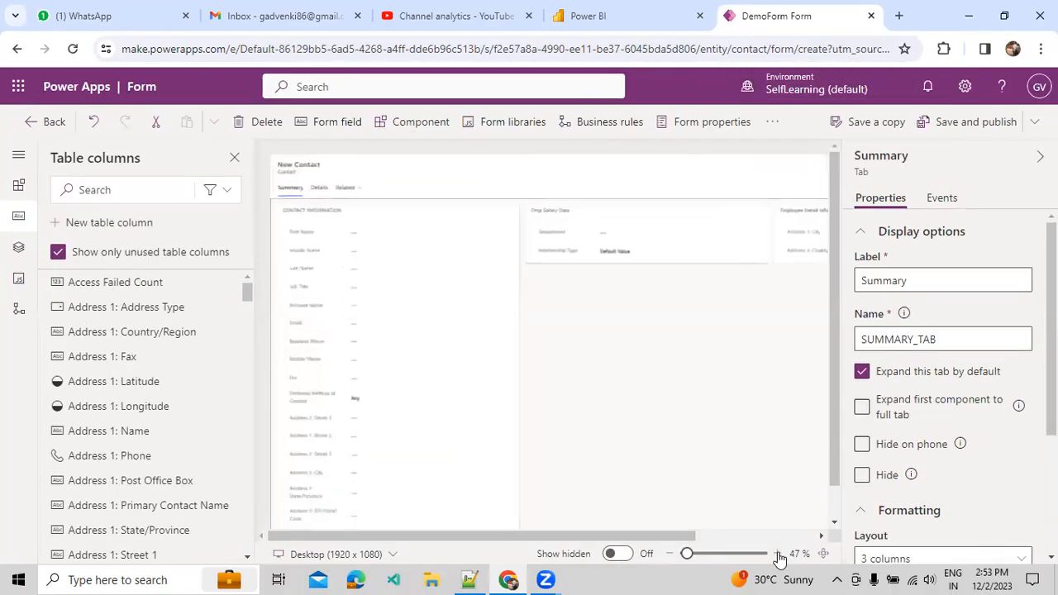
left_click(777, 554)
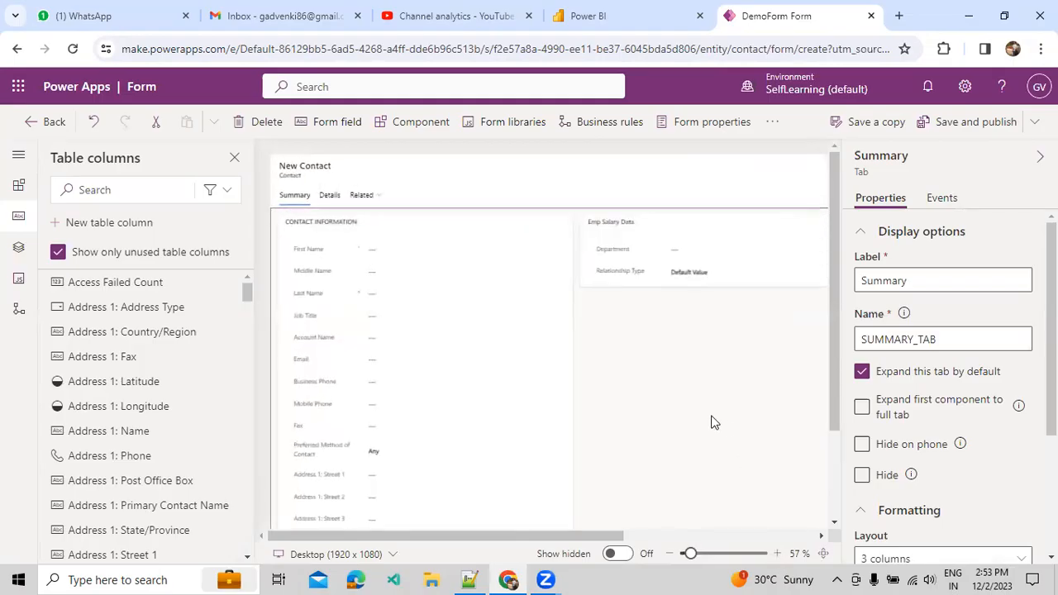
left_click(776, 554)
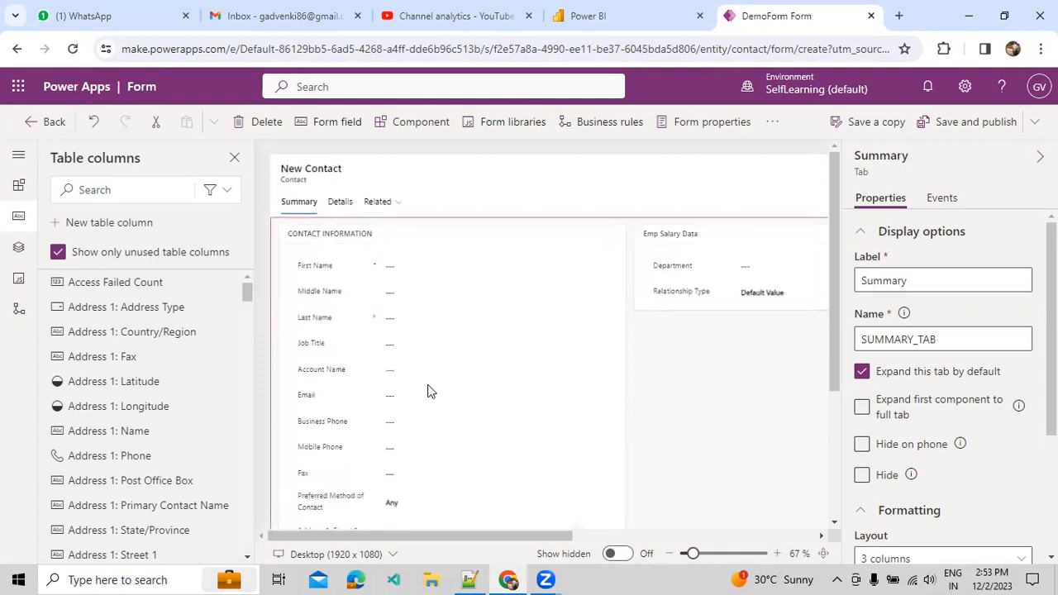
Check the properties of the CONTACT INFORMATION section and the Summary tab, and open the form's Details tab.
left_click_drag(508, 534, 451, 562)
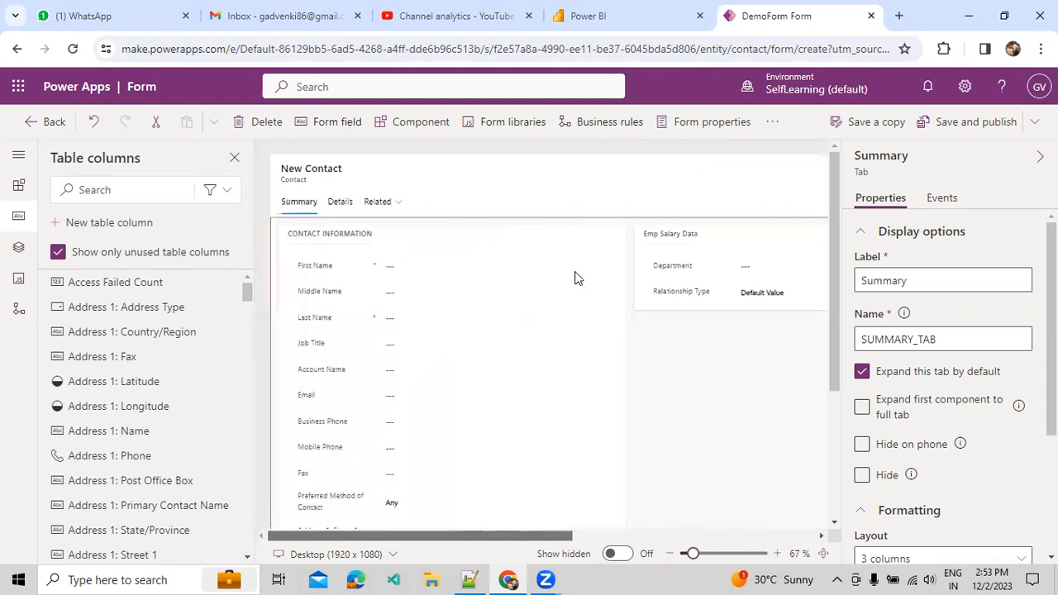
left_click(573, 229)
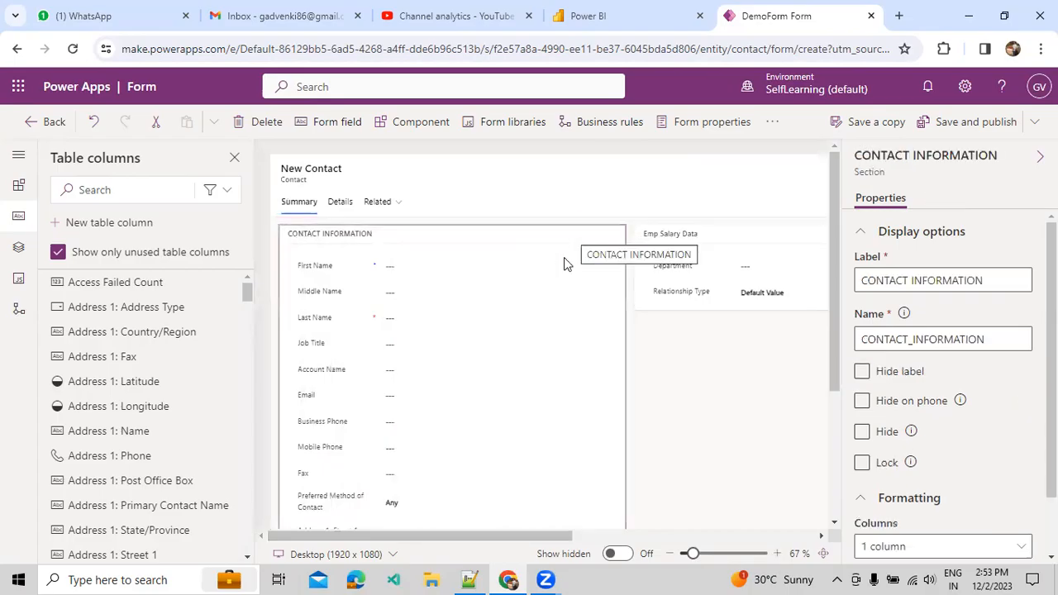
left_click(577, 235)
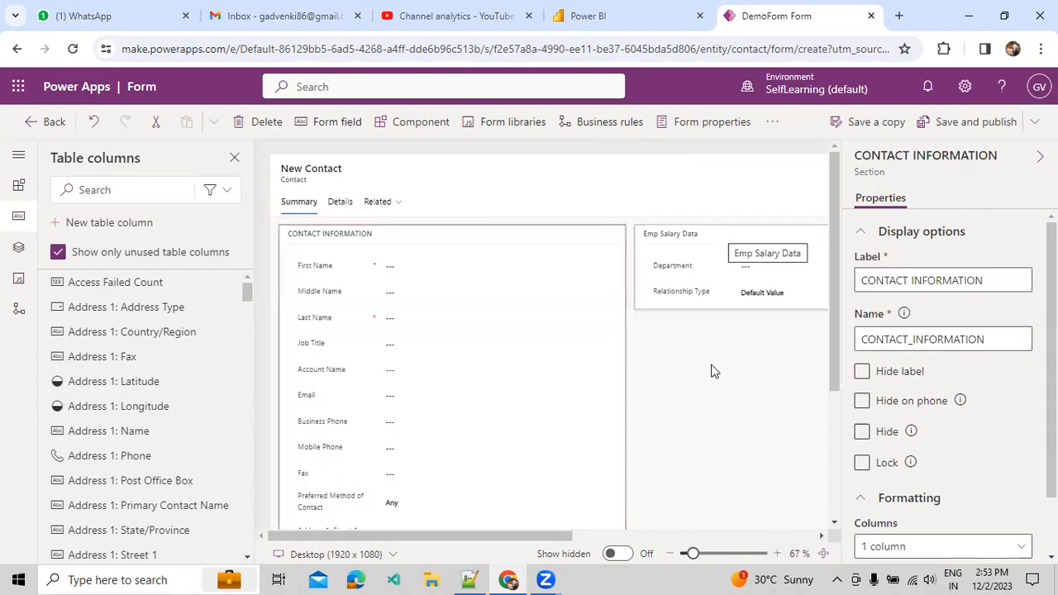
left_click(714, 397)
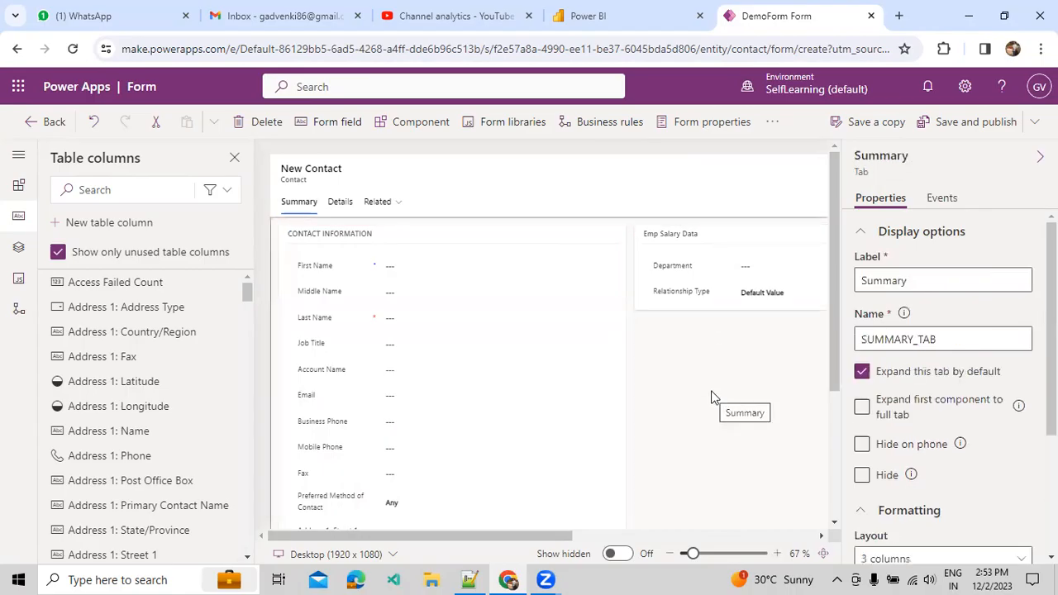
left_click(343, 203)
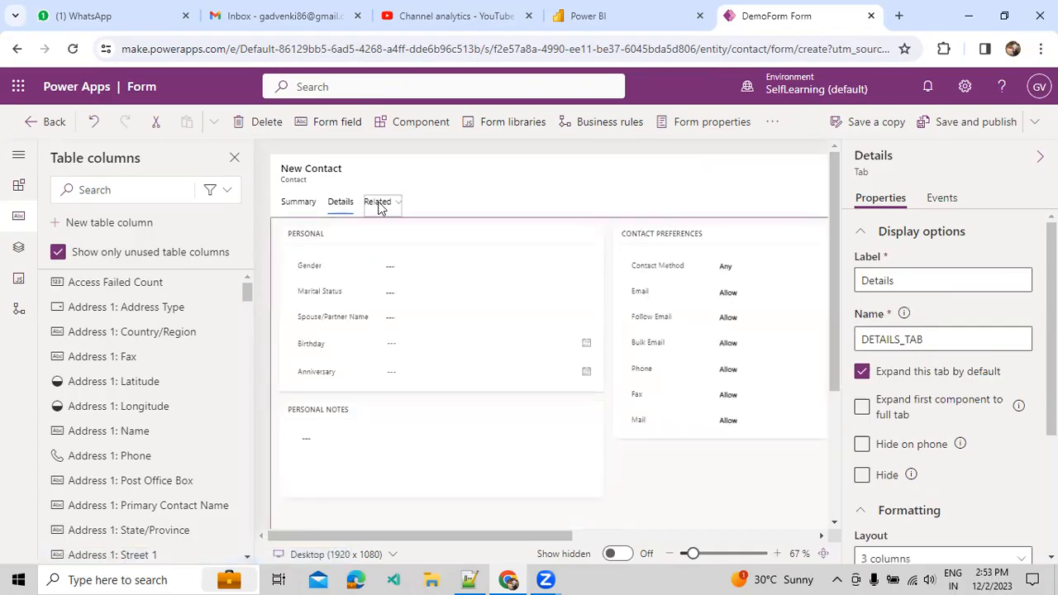
Look at the form's Related menu, return to the Summary tab, and review the fields in the CONTACT INFORMATION section.
left_click(380, 205)
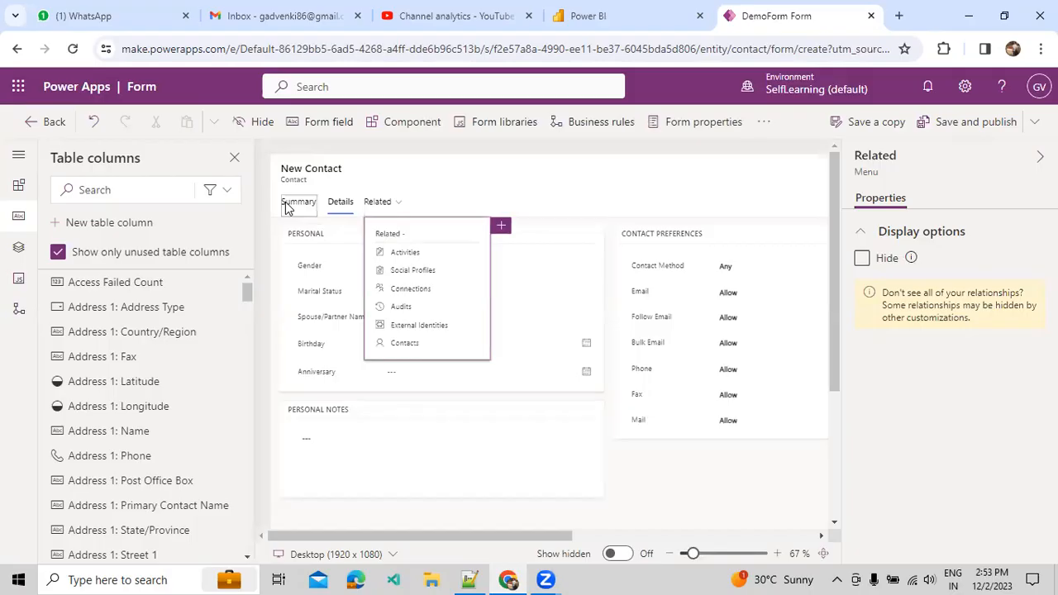
left_click(288, 203)
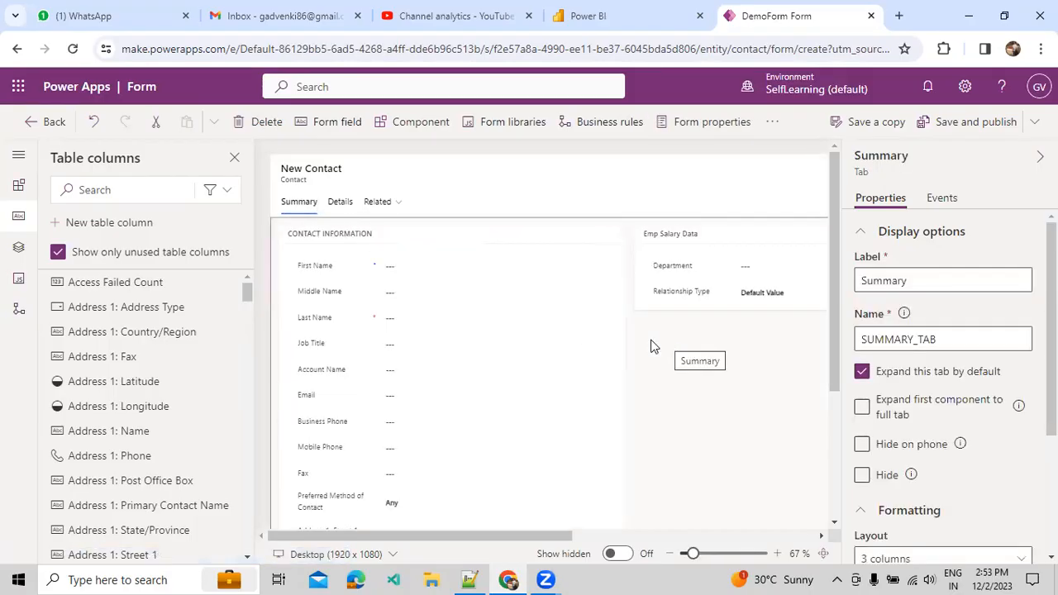
left_click(625, 317)
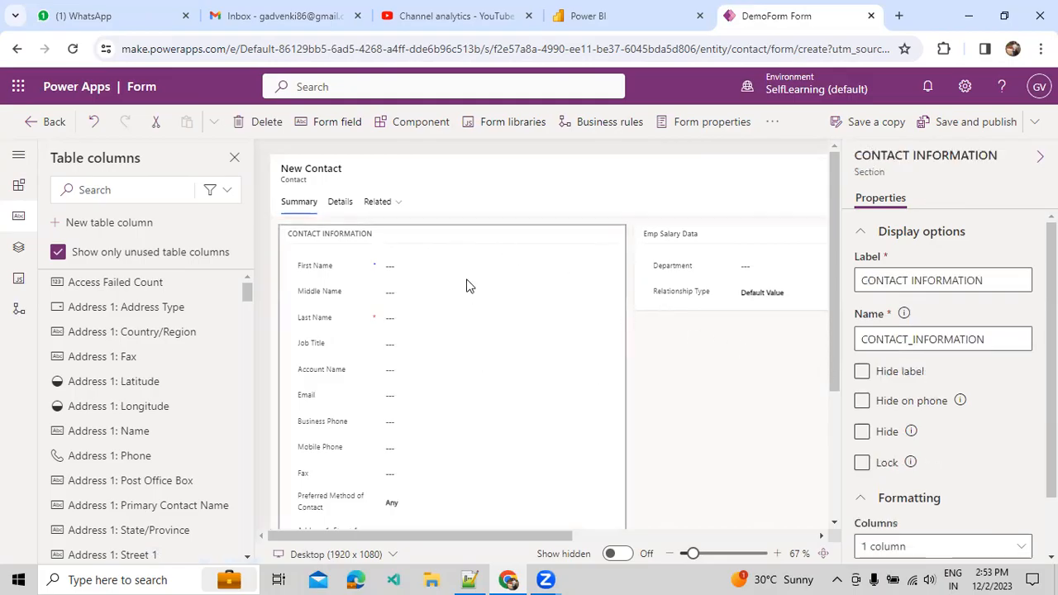
scroll(466, 333, "down", 3)
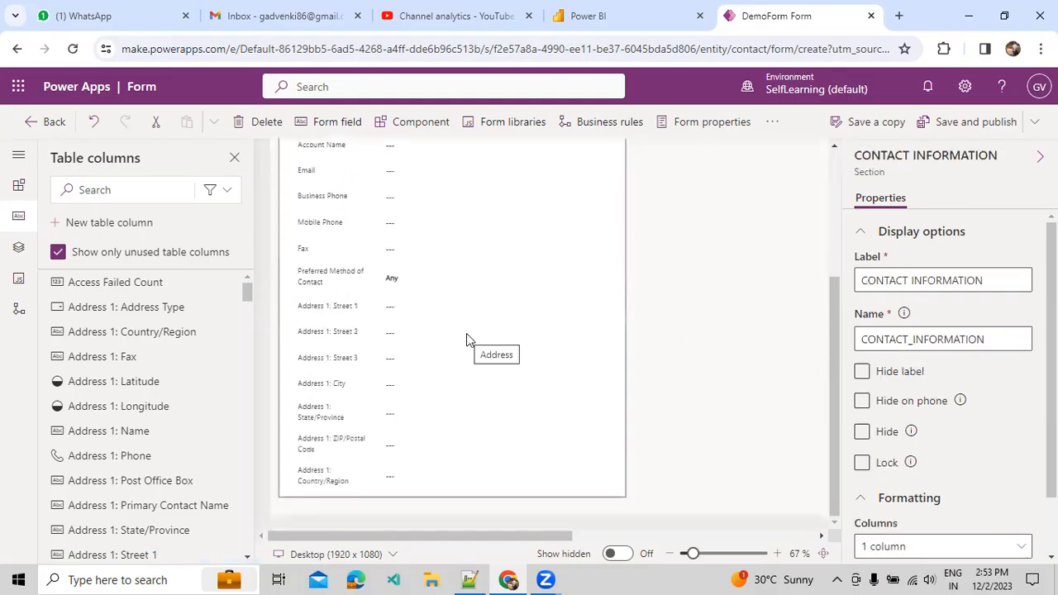
scroll(466, 338, "up", 1)
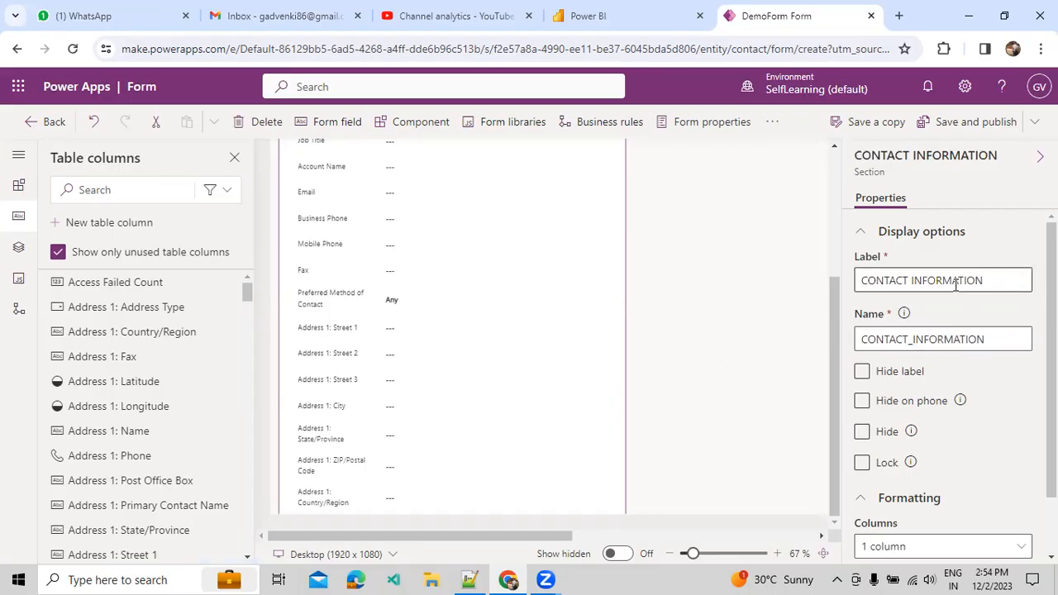
Review the CONTACT INFORMATION section's label, column layout choices and component label position choices, keeping the label position at Left.
left_click_drag(981, 280, 855, 290)
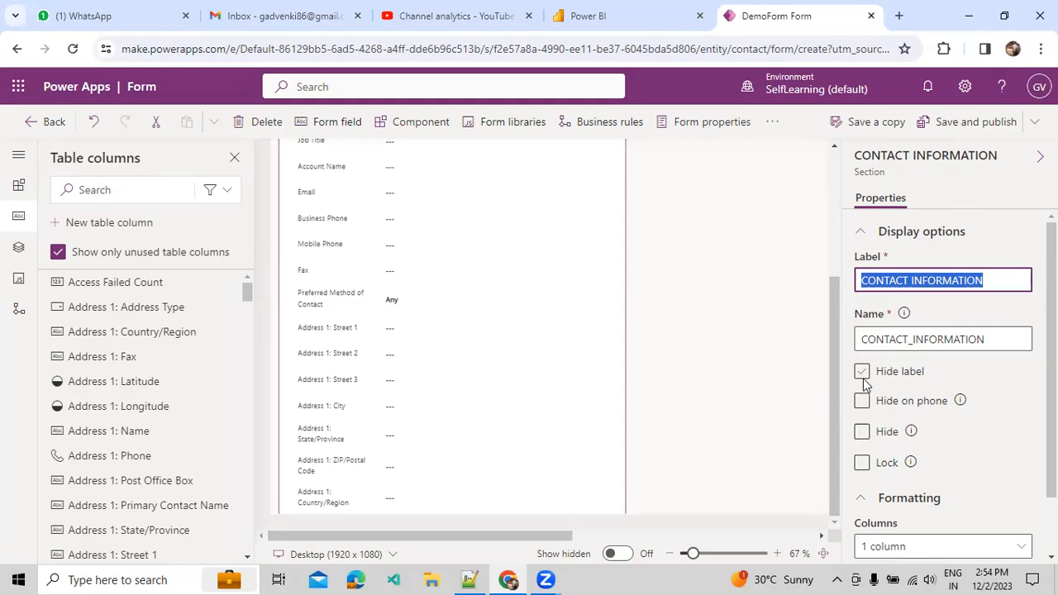
scroll(892, 484, "down", 2)
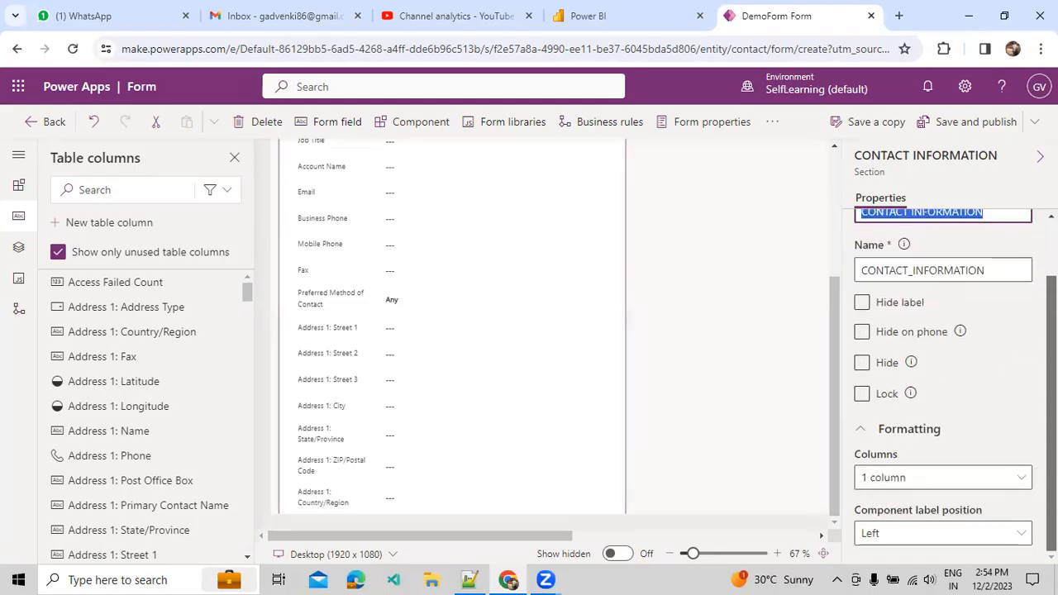
left_click(892, 479)
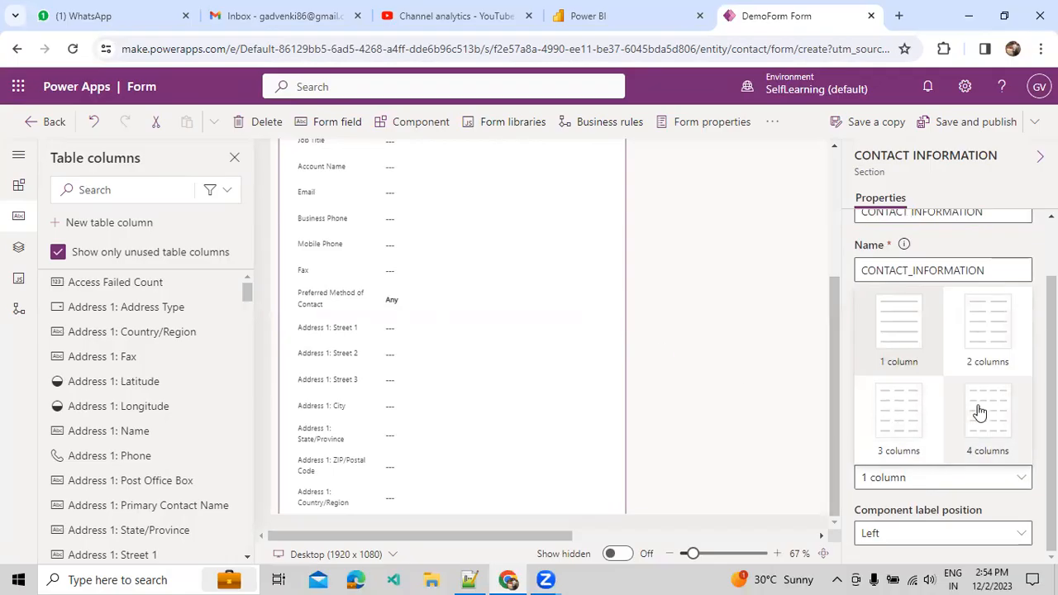
left_click(906, 534)
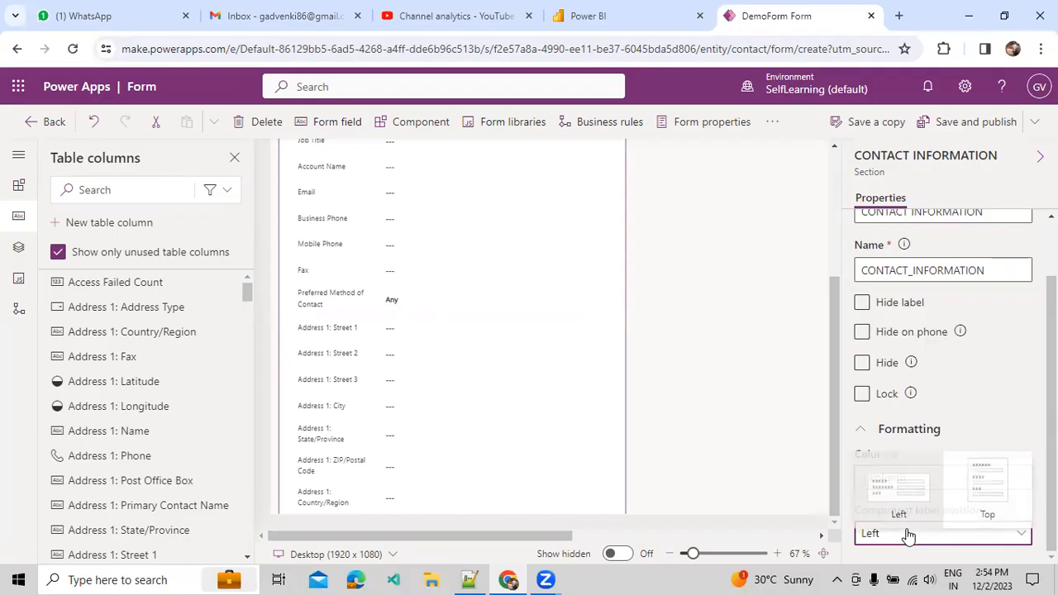
left_click(897, 486)
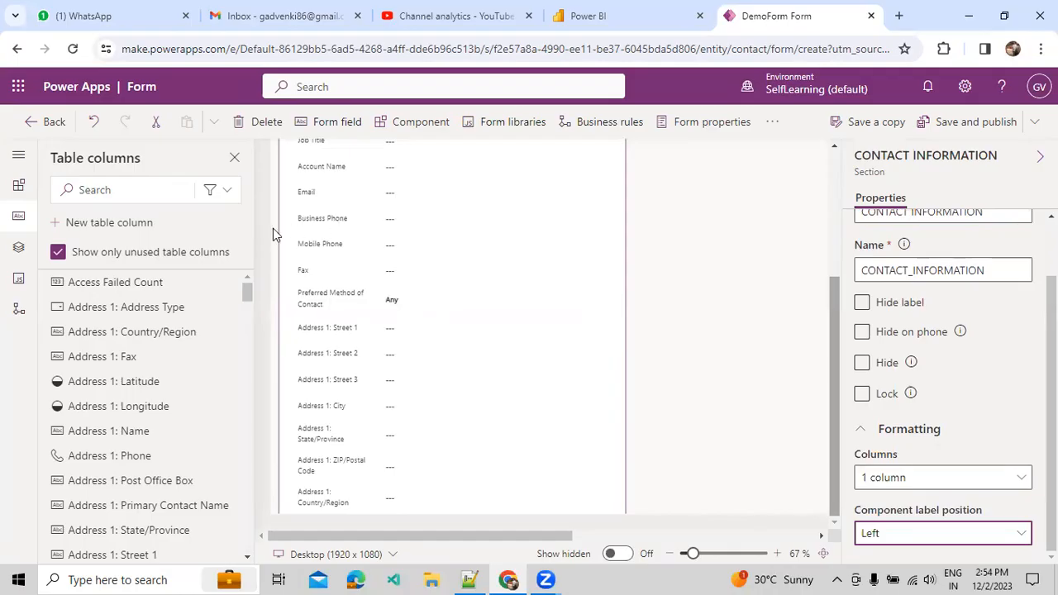
Try the Top component label position on the CONTACT INFORMATION section and set it back to Left.
left_click(328, 229)
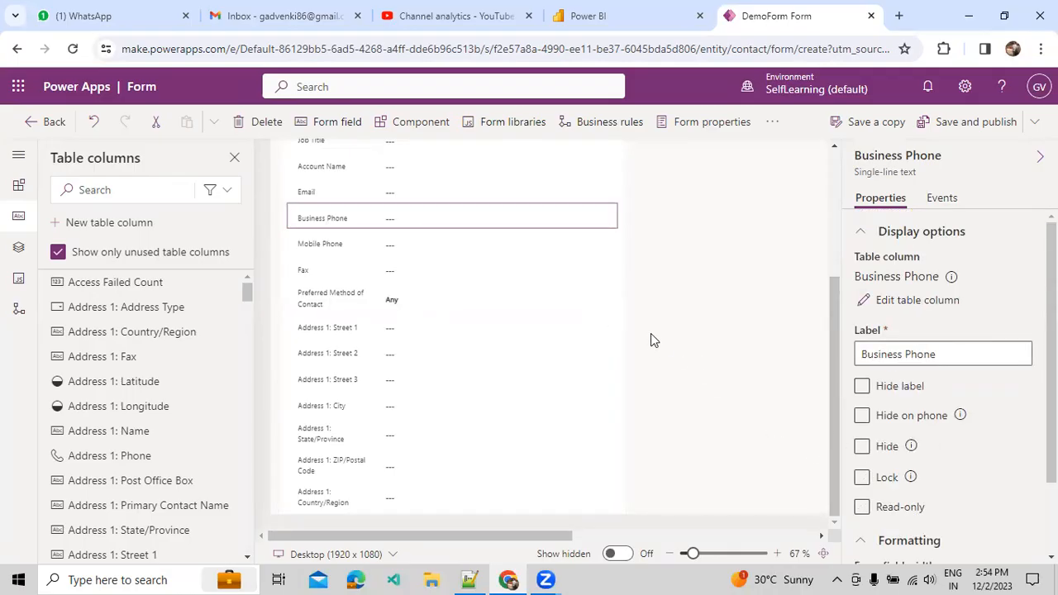
left_click(715, 380)
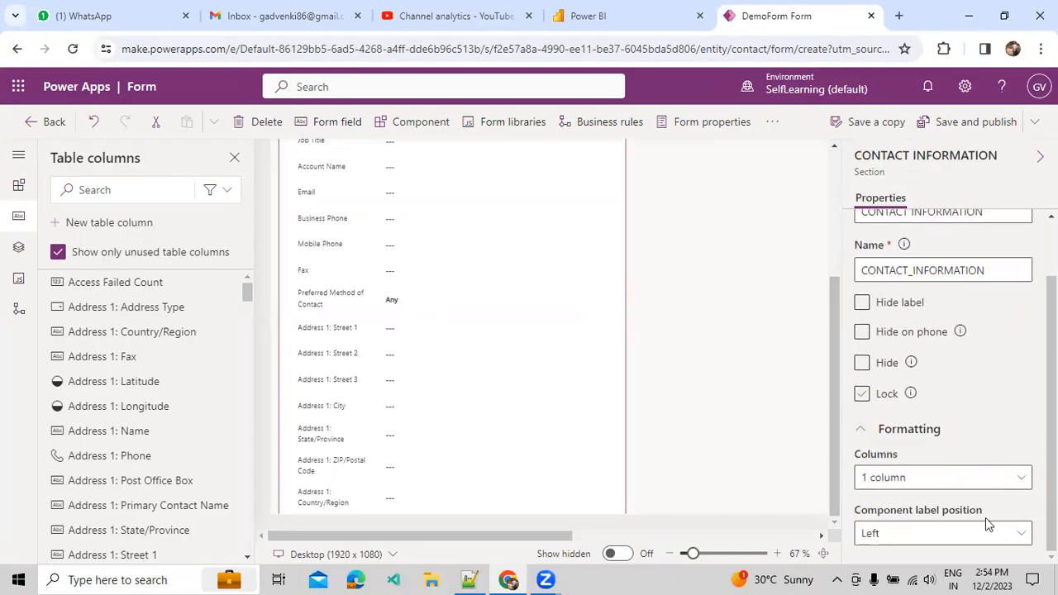
left_click(942, 531)
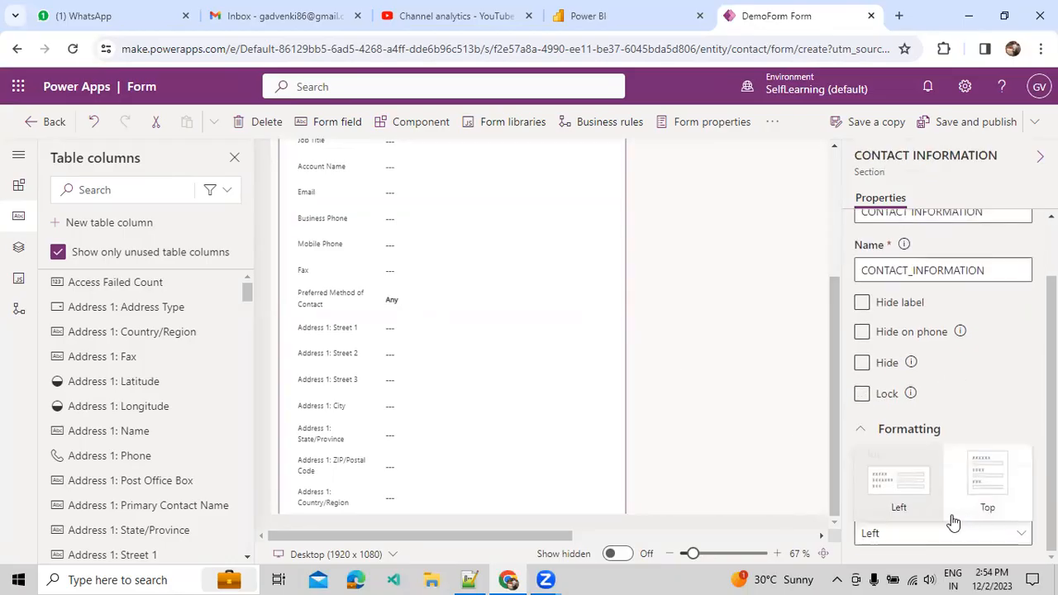
left_click(988, 493)
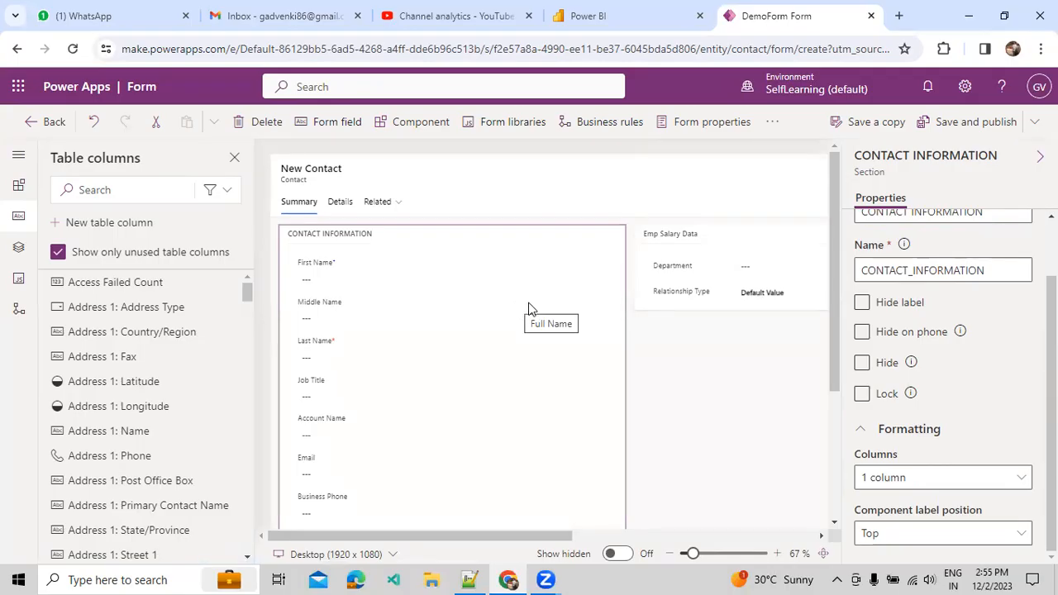
left_click(920, 529)
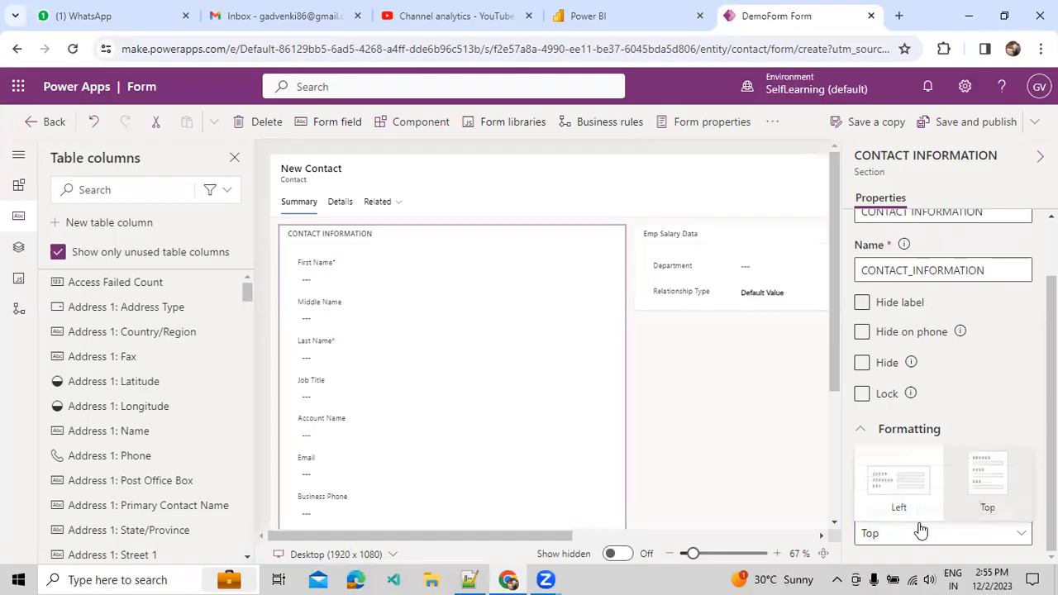
left_click(881, 486)
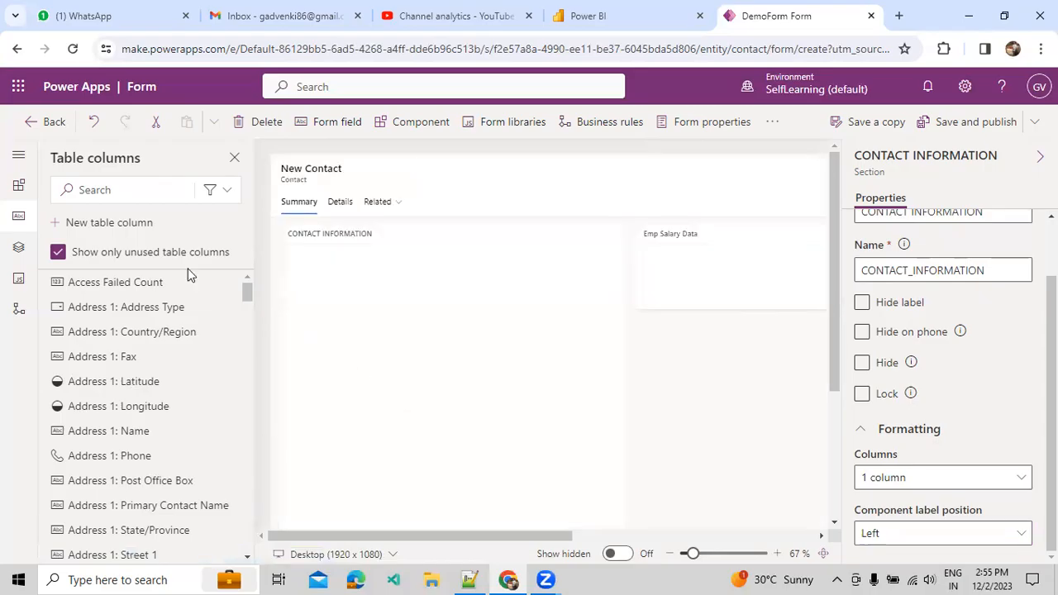
Look through the available form components and the list of unused Contact table columns.
left_click(19, 187)
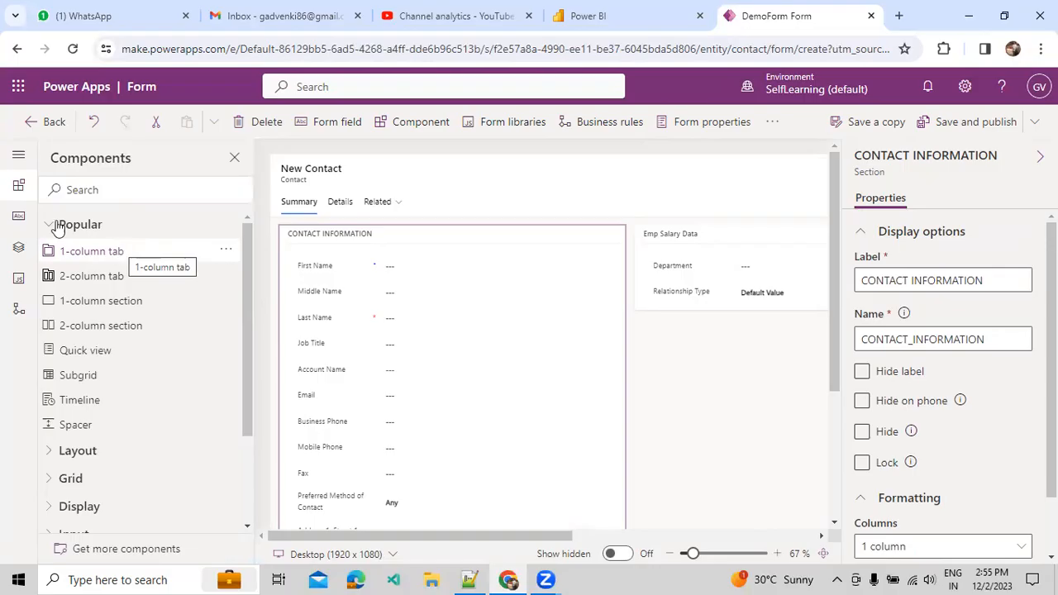
left_click(18, 221)
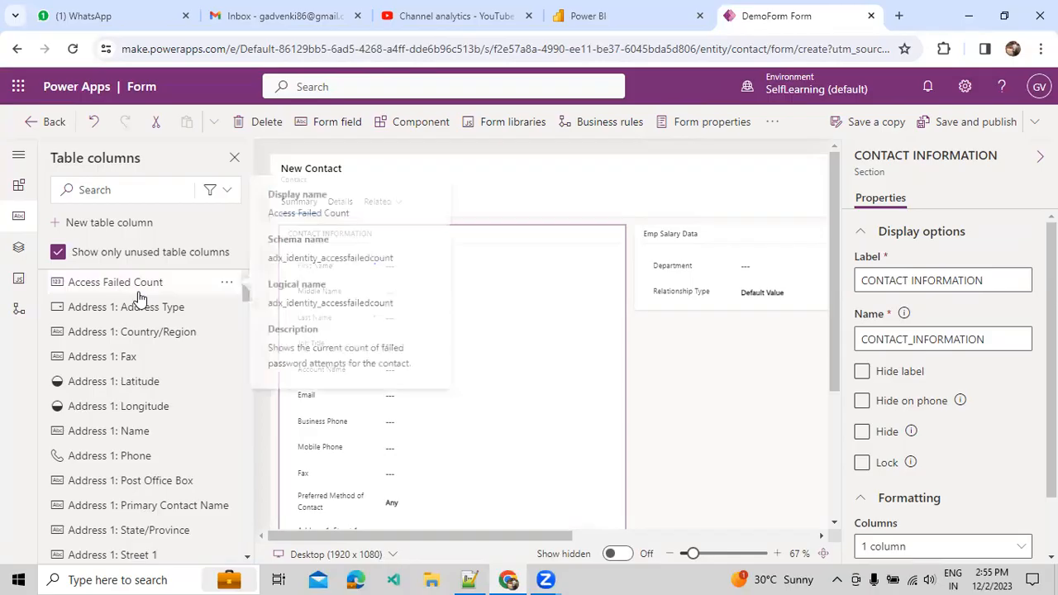
scroll(130, 343, "down", 2)
scroll(129, 342, "down", 5)
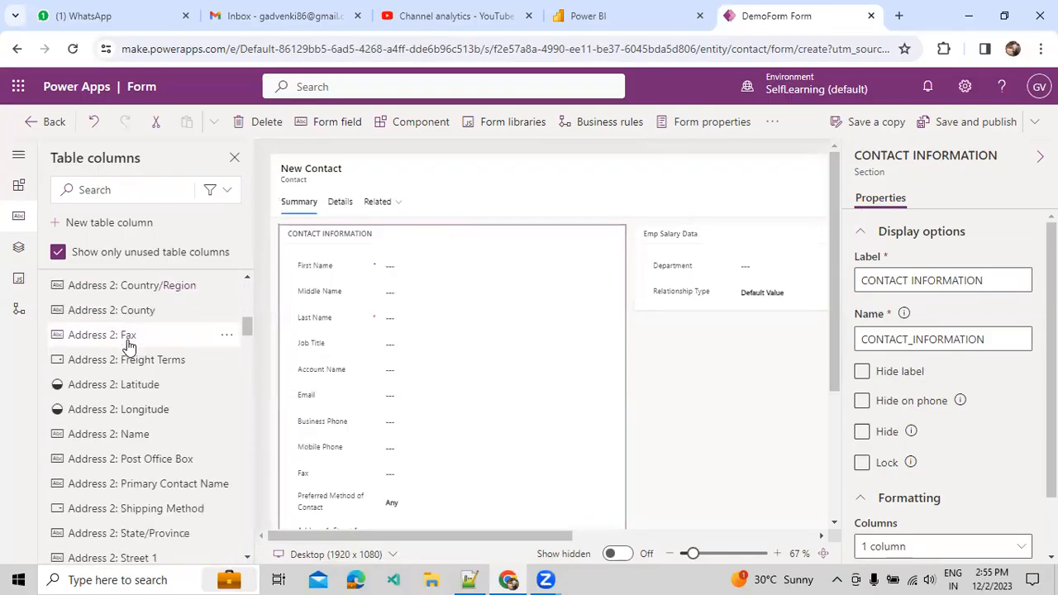
scroll(177, 338, "up", 8)
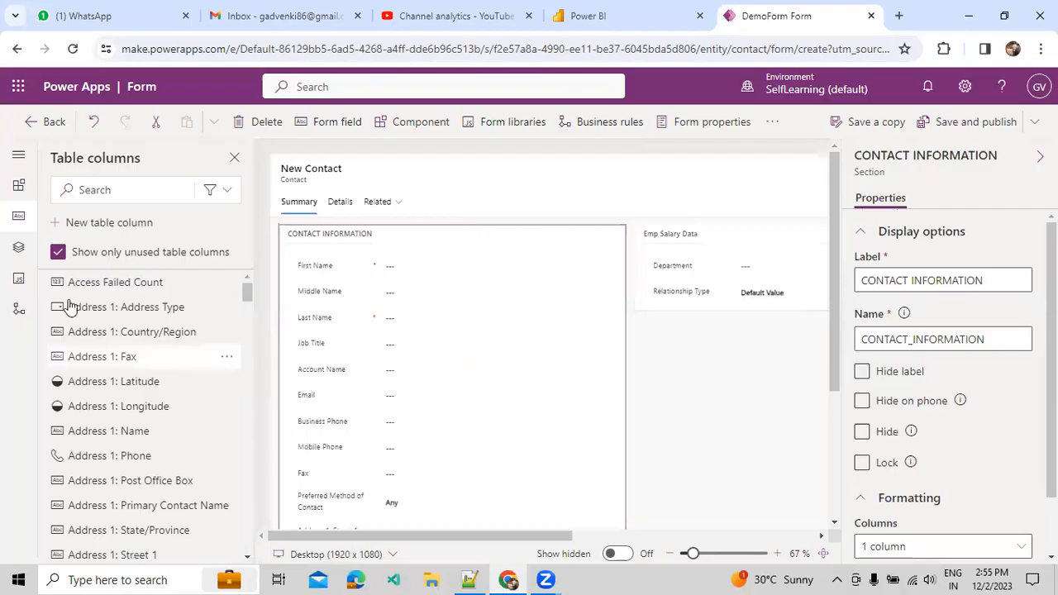
Open the form's tree view and check the CONTACT INFORMATION, Emp Salary Data and Employee Detail Information sections one by one.
left_click(23, 248)
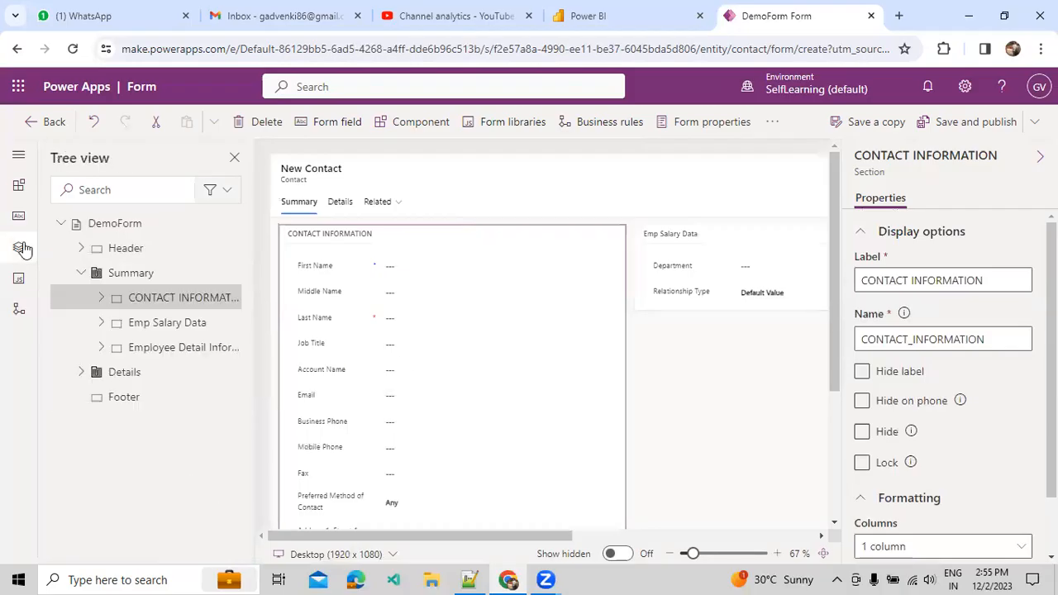
left_click(184, 330)
left_click(182, 352)
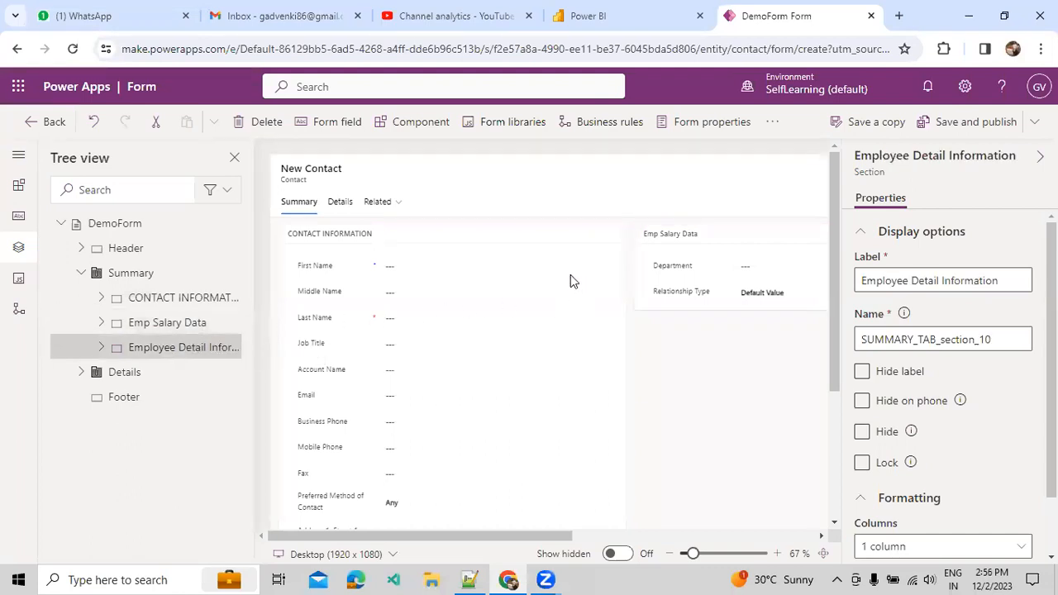
left_click(168, 299)
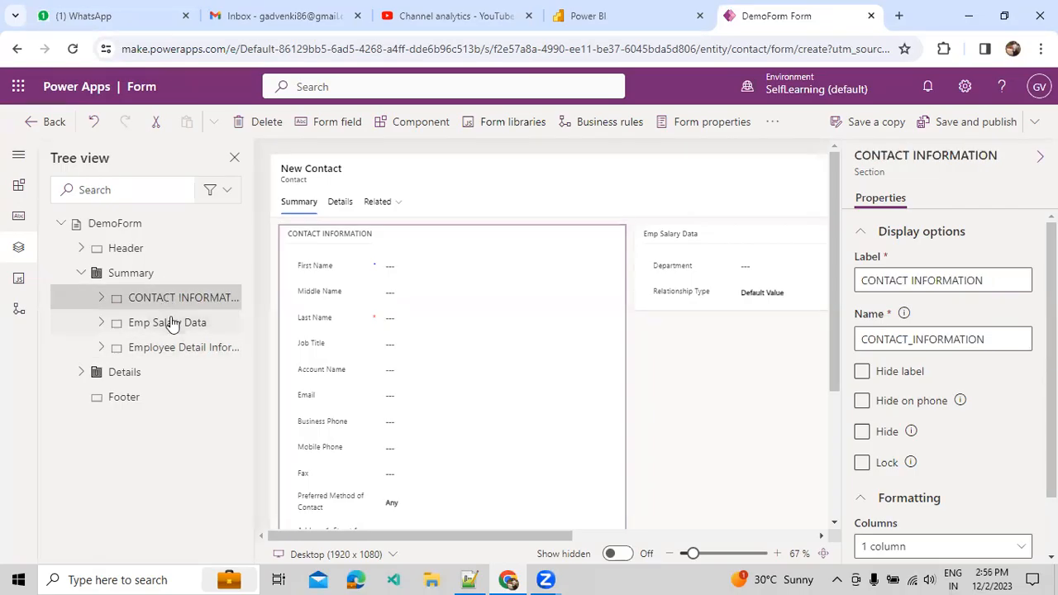
left_click(169, 326)
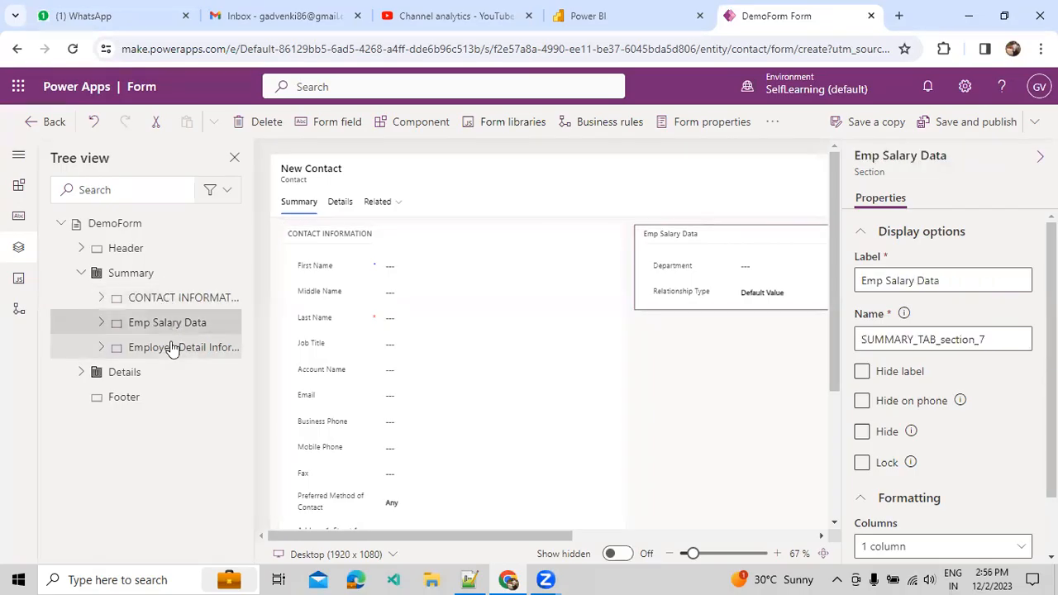
left_click(161, 348)
Expand and collapse each Summary section in the tree to examine the fields it contains.
left_click(101, 348)
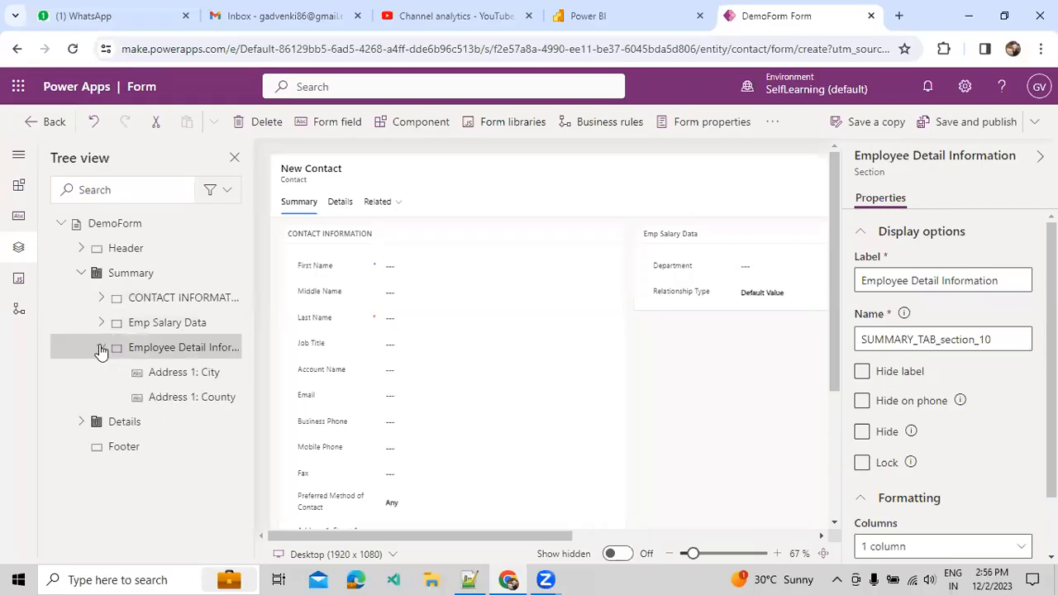
left_click(101, 348)
left_click(100, 323)
left_click(101, 324)
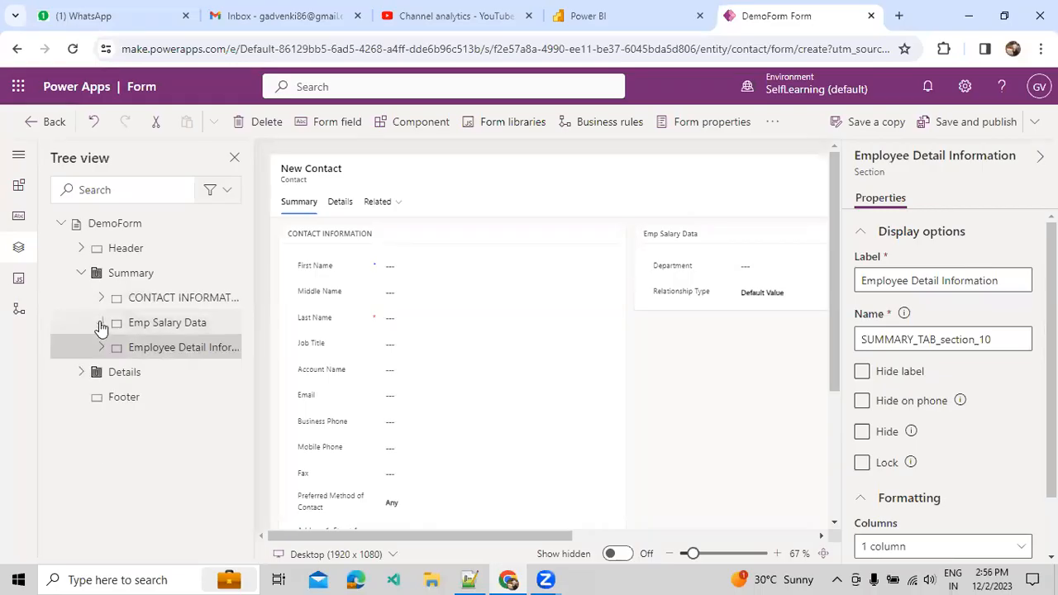
left_click(101, 298)
left_click(101, 298)
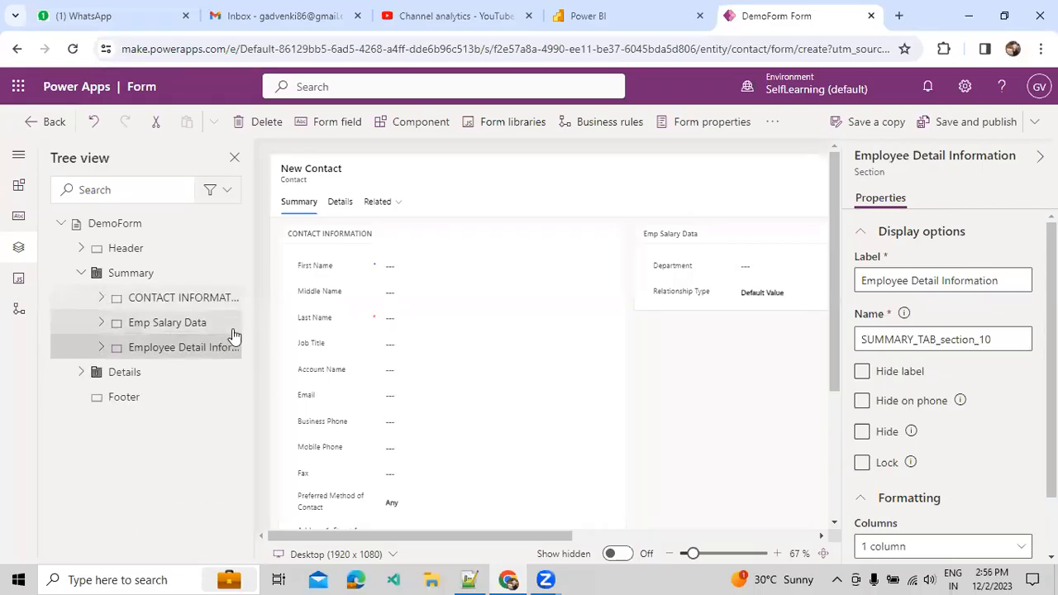
Delete the Emp Salary Data and Employee Detail Information sections from the Summary tab.
left_click(147, 326)
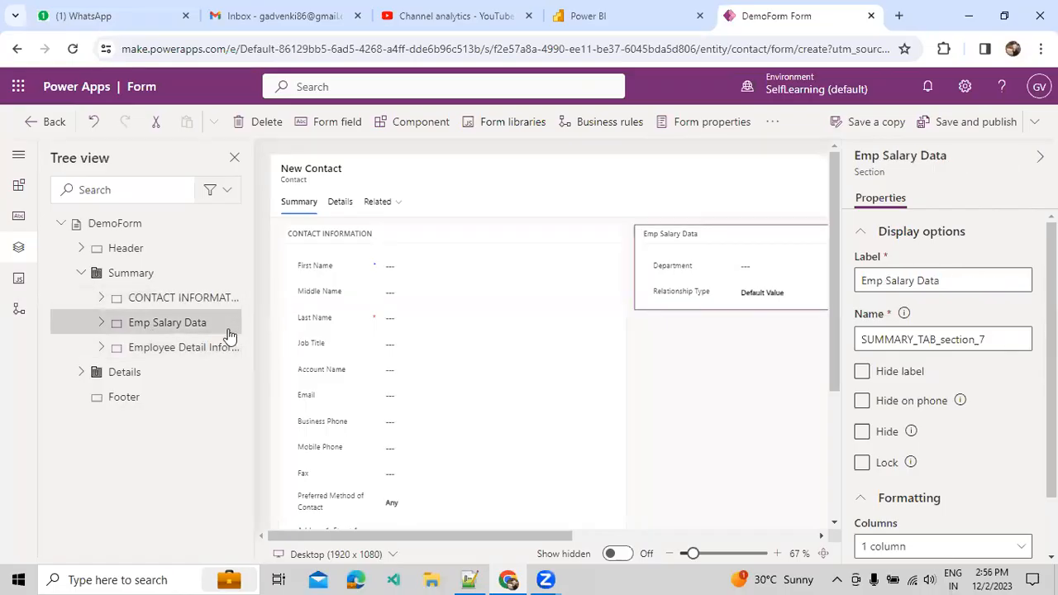
left_click(256, 124)
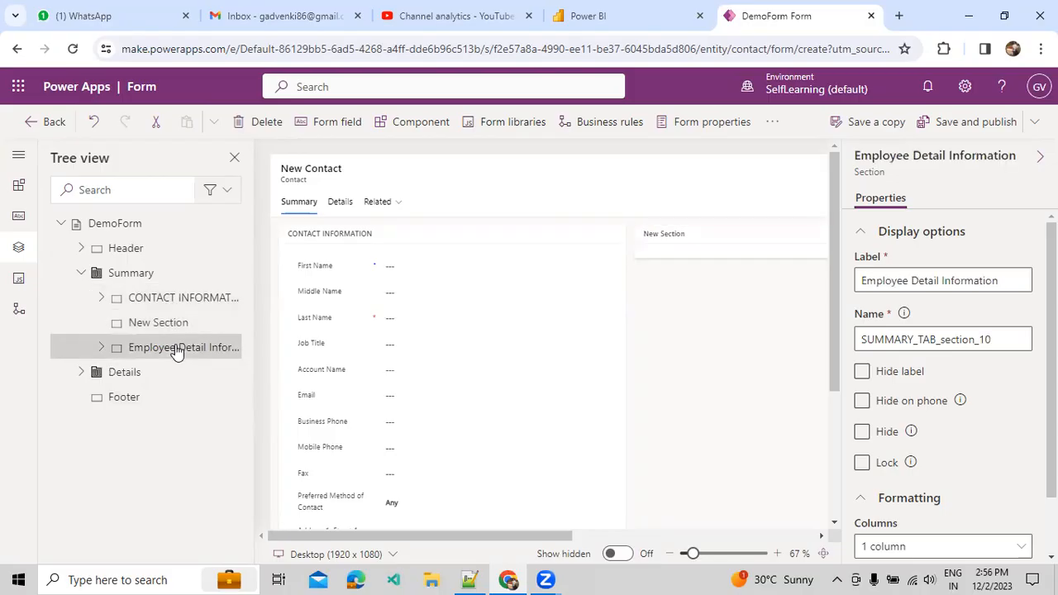
left_click(262, 126)
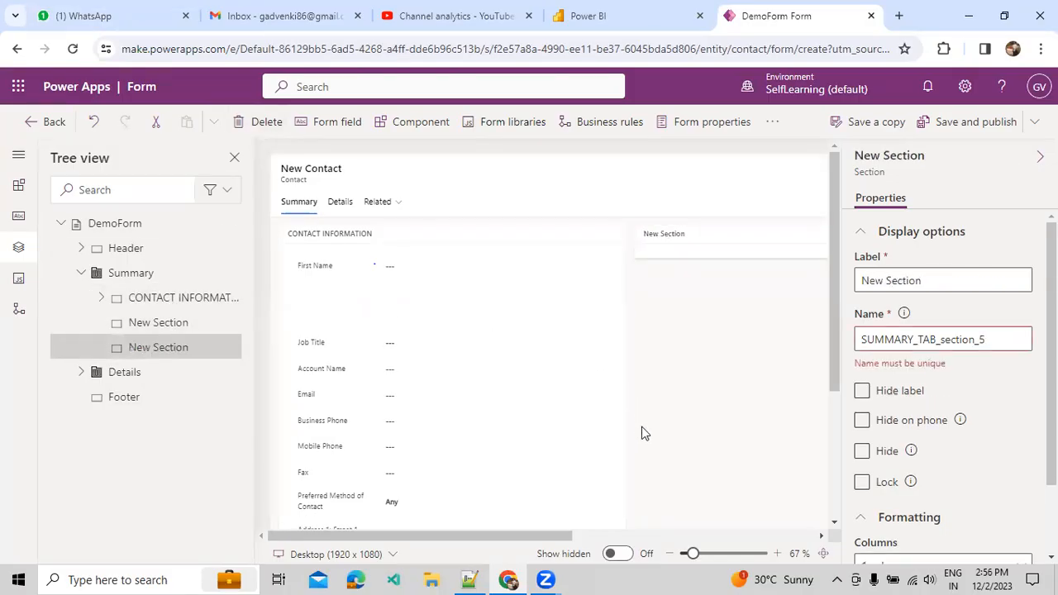
Change the name of the last New Section on the Summary tab to SUMMARY_TAB_section_77.
left_click_drag(585, 538, 729, 521)
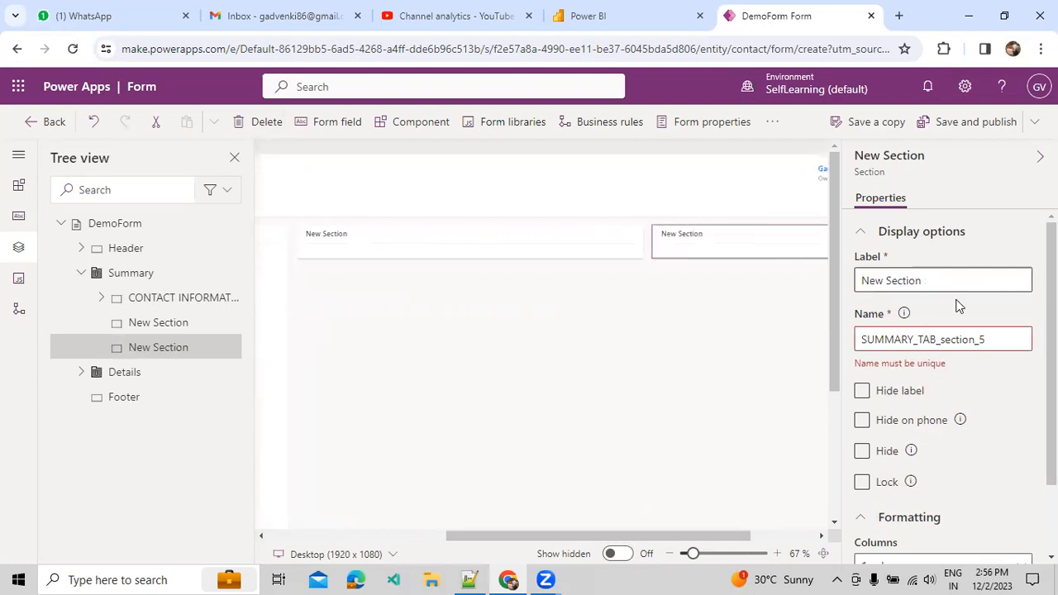
left_click(999, 341)
key("BackSpace")
type("77")
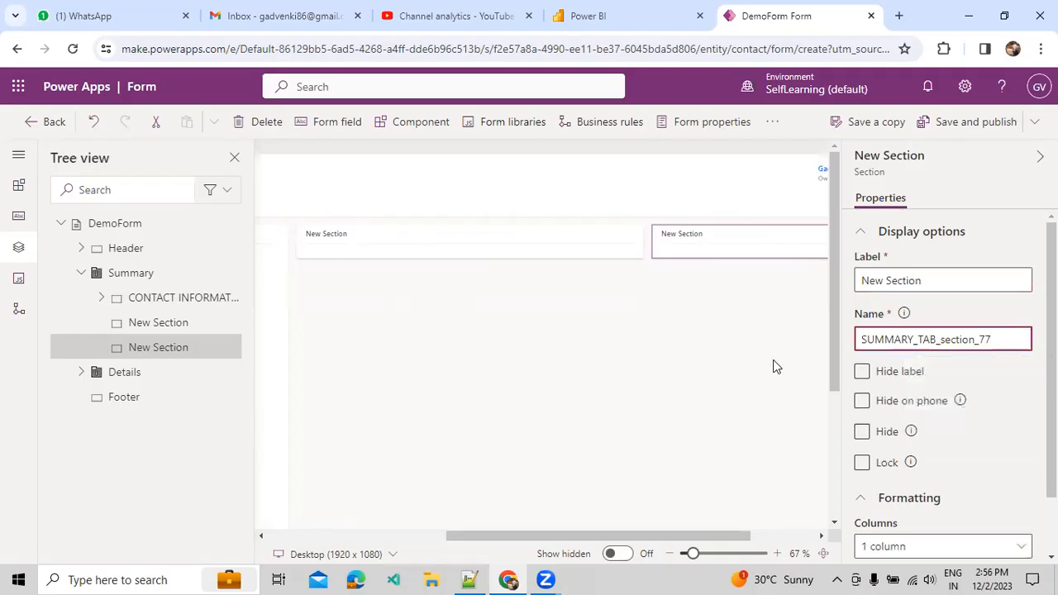
left_click(324, 443)
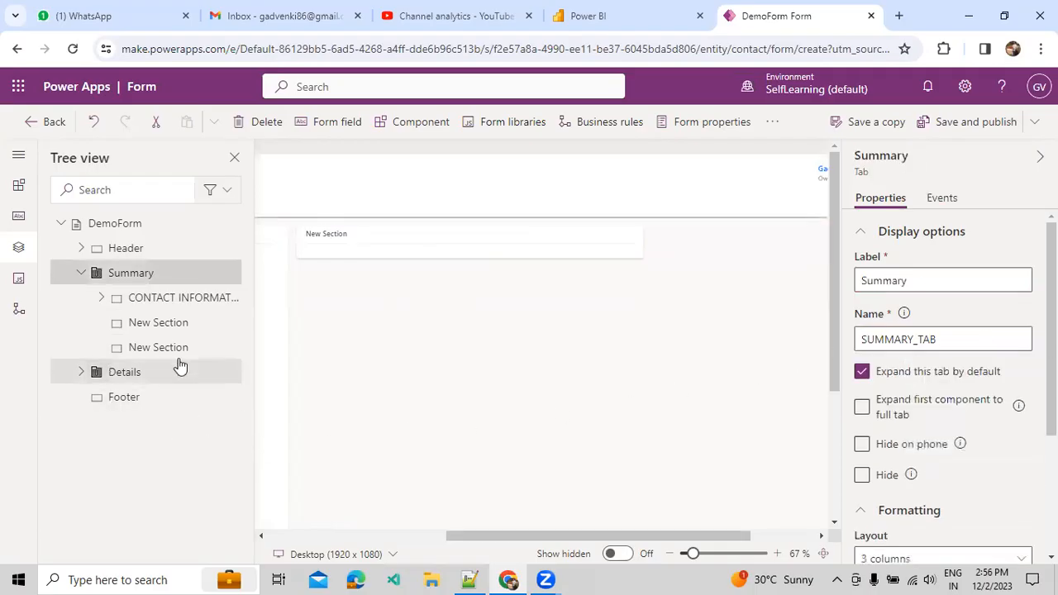
Collapse the properties pane to fit the whole form in view, and select the middle New Section.
left_click(149, 299)
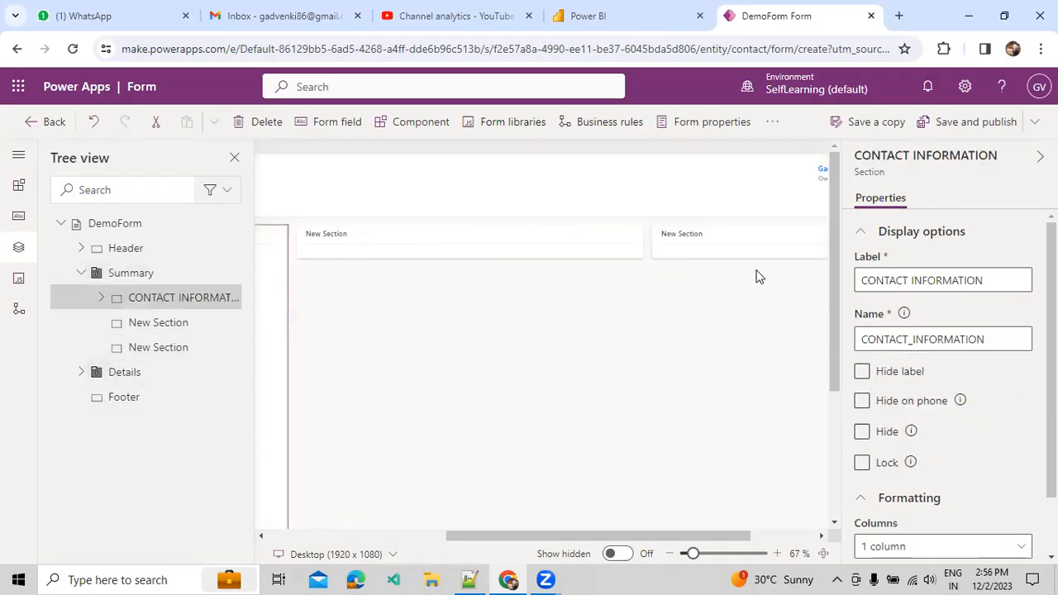
left_click(1040, 156)
left_click(833, 247)
left_click(640, 212)
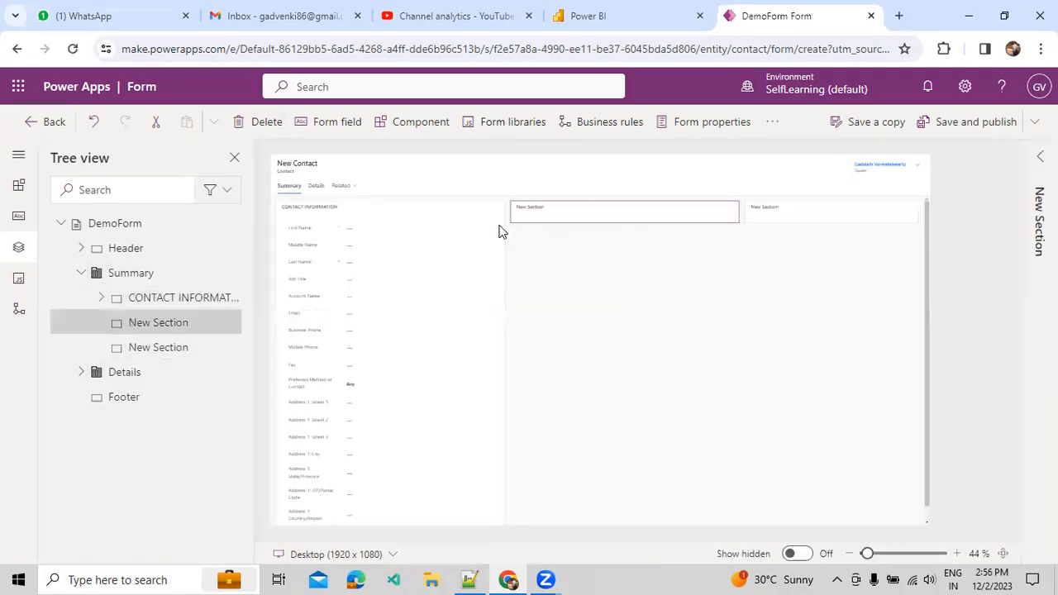
Select the CONTACT INFORMATION section, look through its fields in the tree, and collapse it again.
left_click(470, 238)
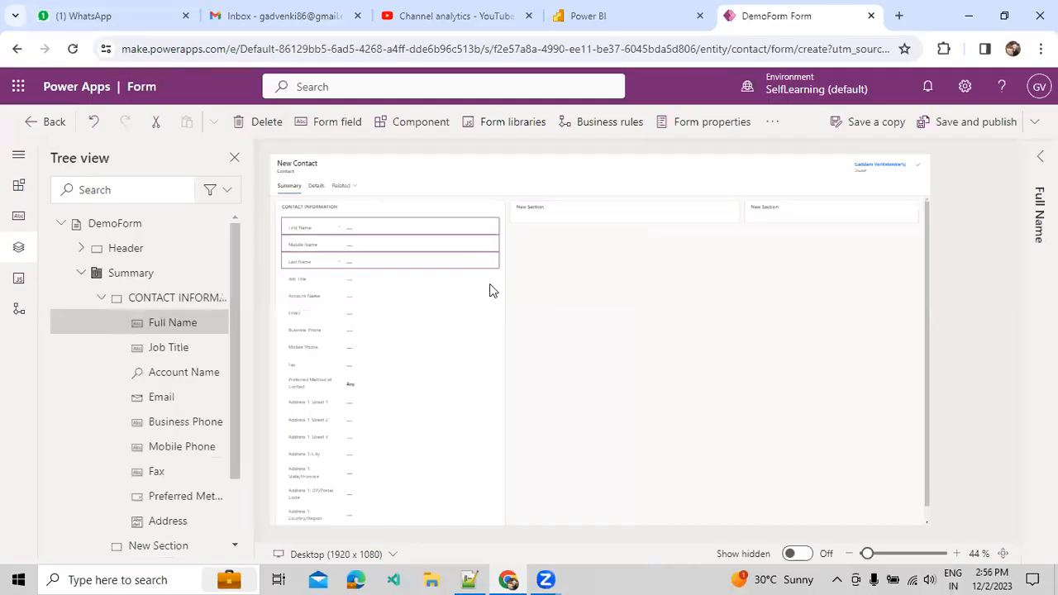
left_click(500, 307)
scroll(150, 350, "down", 2)
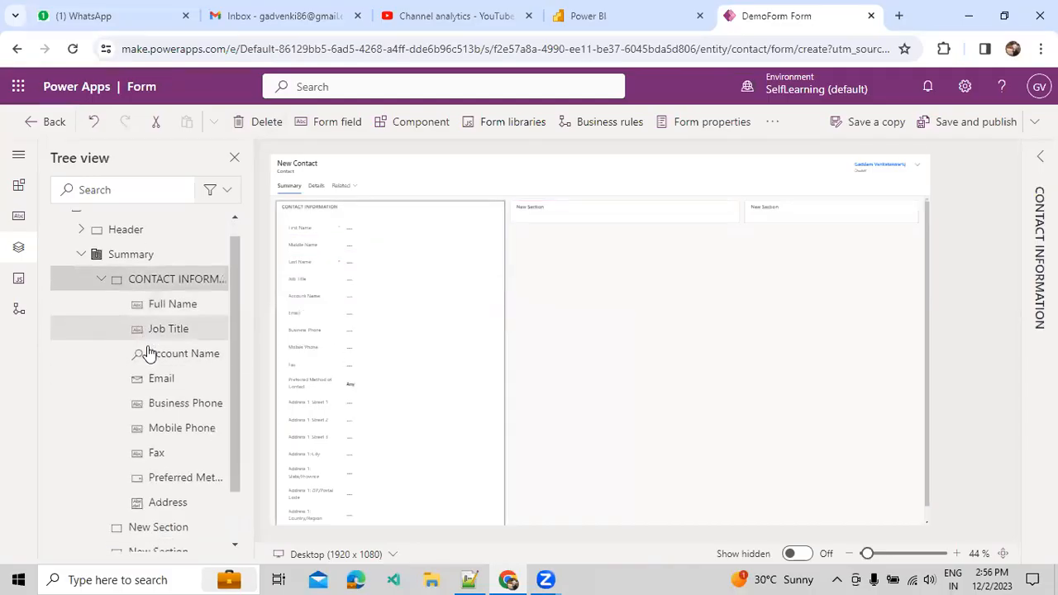
scroll(149, 347, "up", 2)
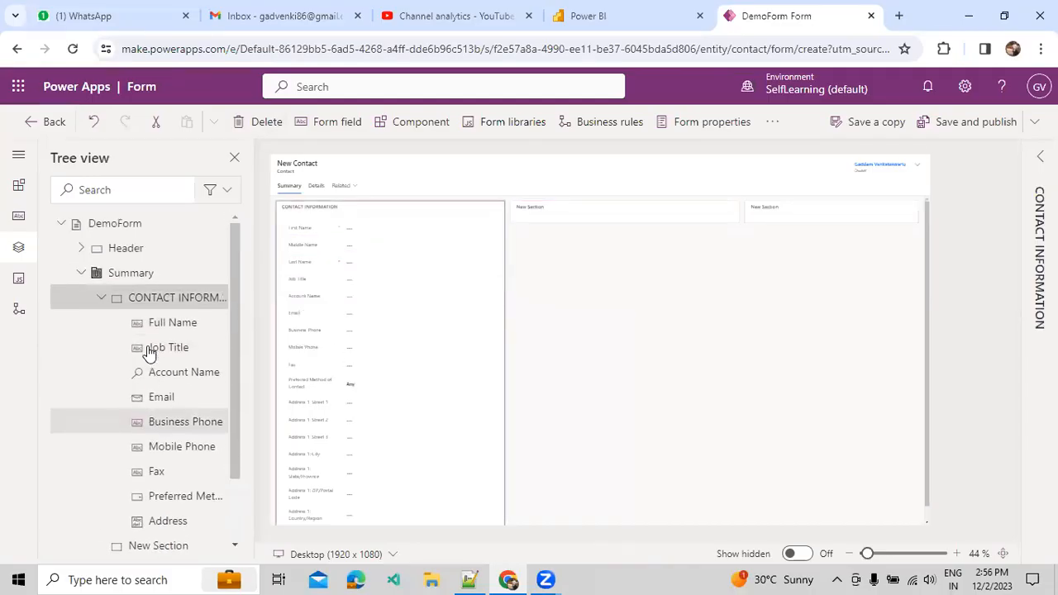
left_click(100, 299)
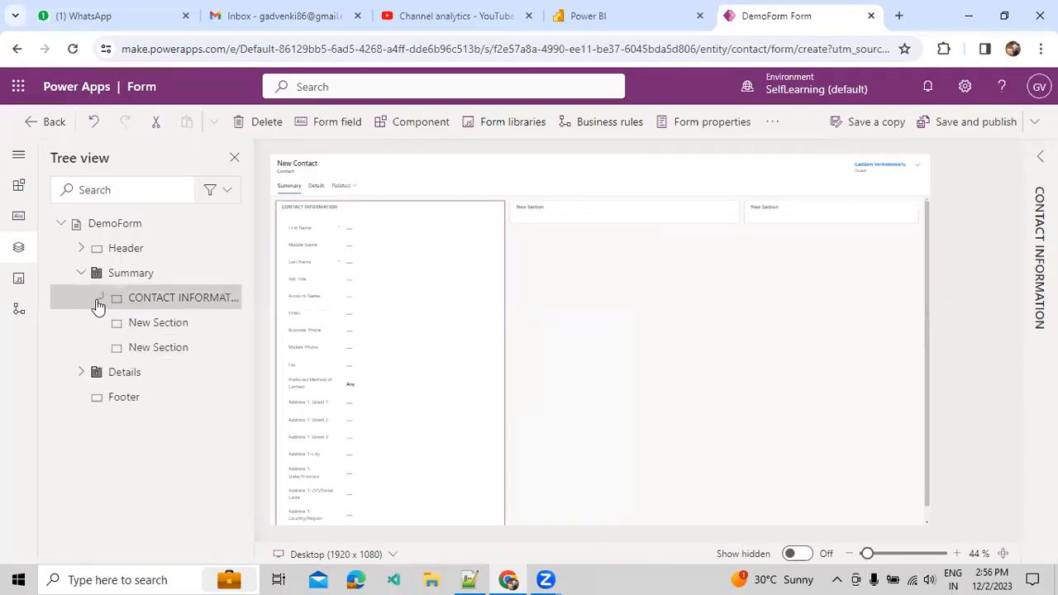
Hide both New Section sections on the Summary tab.
left_click(139, 330)
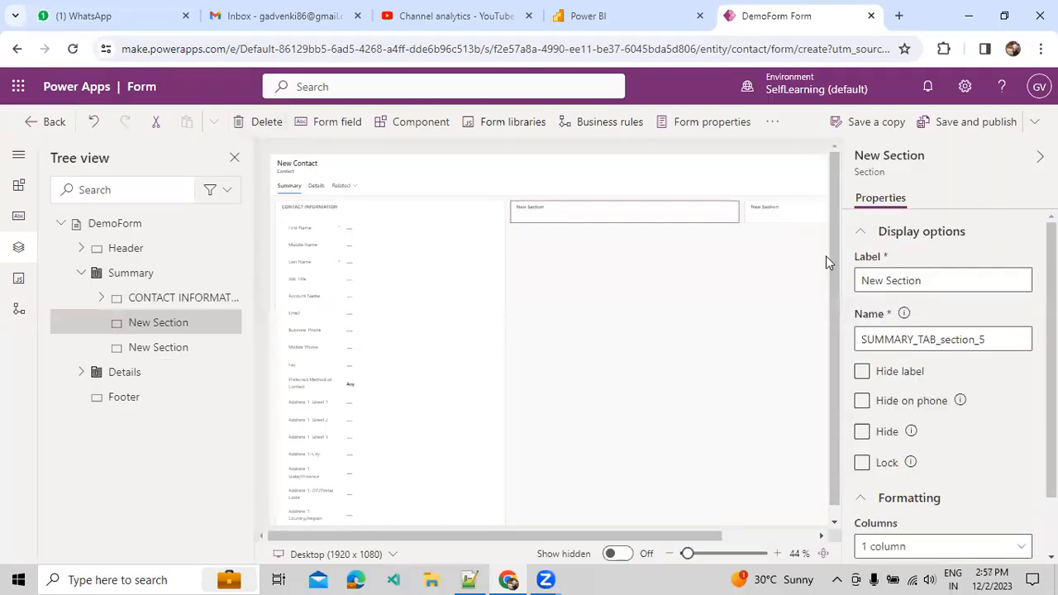
left_click(862, 432)
left_click(773, 208)
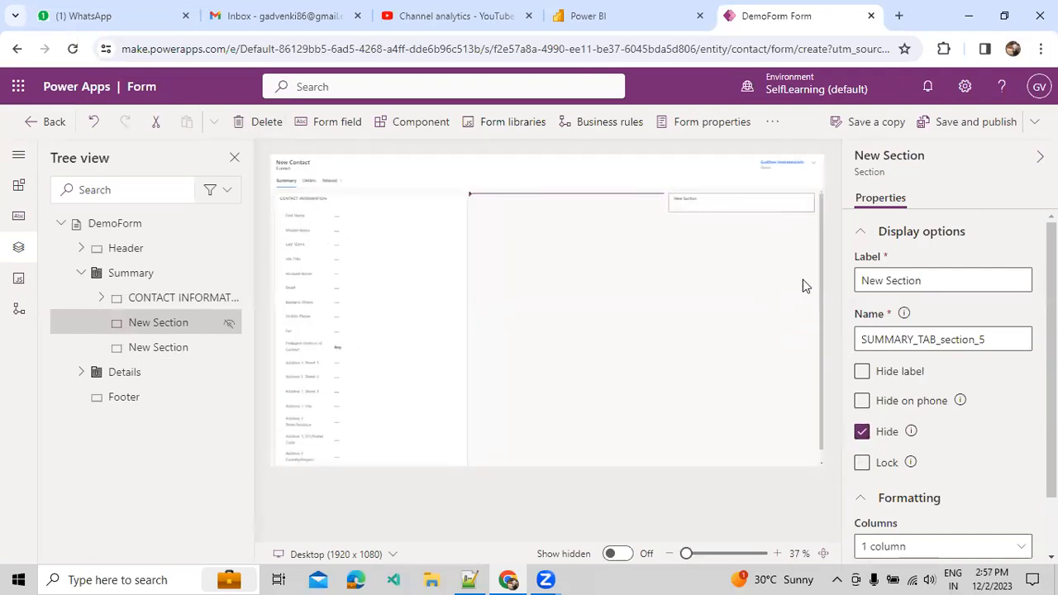
left_click(868, 431)
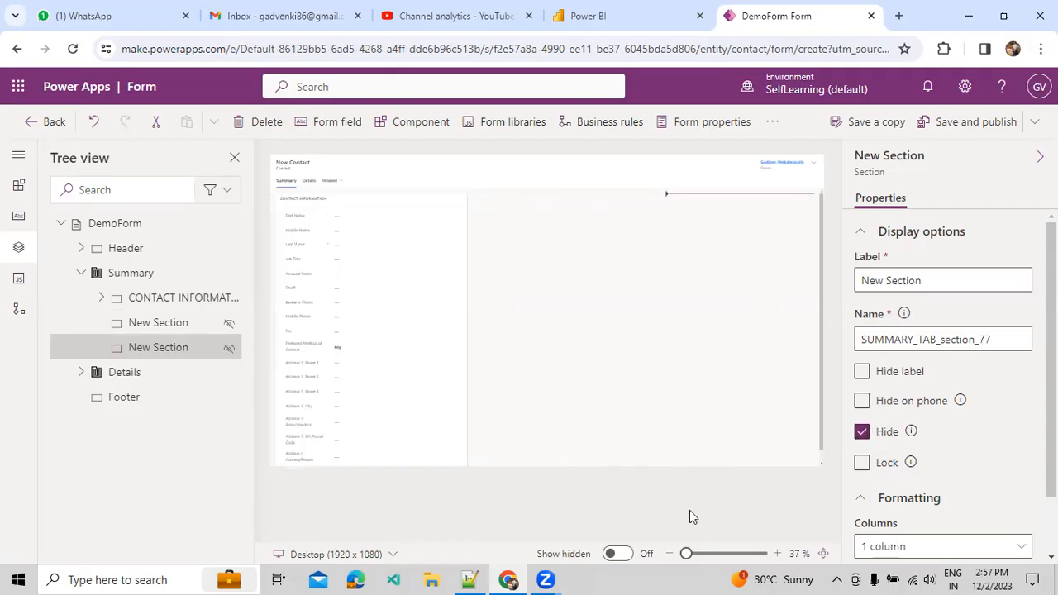
Preview the CONTACT INFORMATION section at the Responsive (715 x 479) size, and return the preview to Desktop (1920 x 1080).
left_click(777, 553)
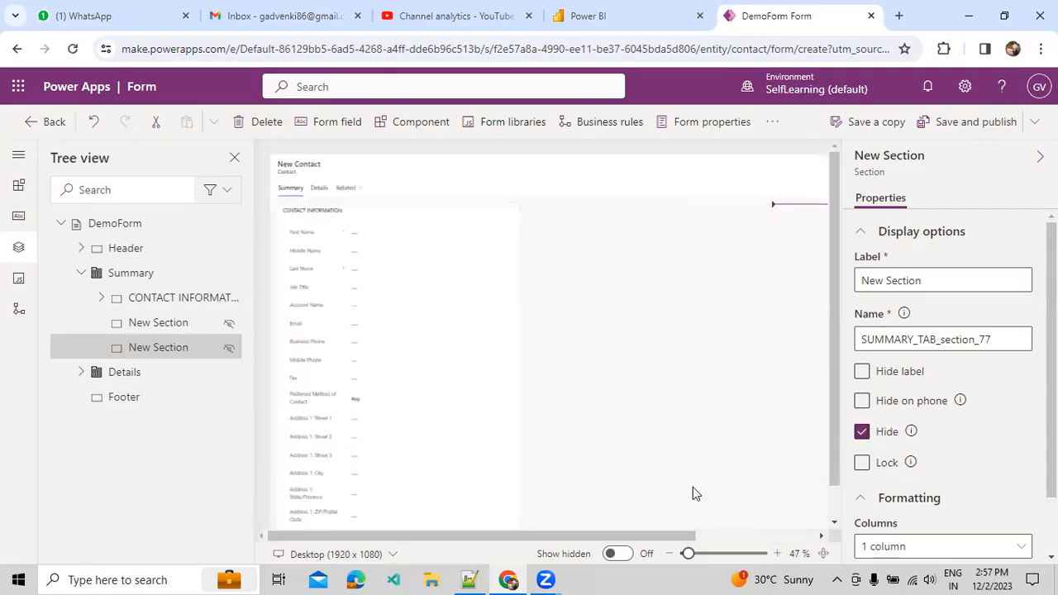
left_click(506, 360)
left_click(513, 380)
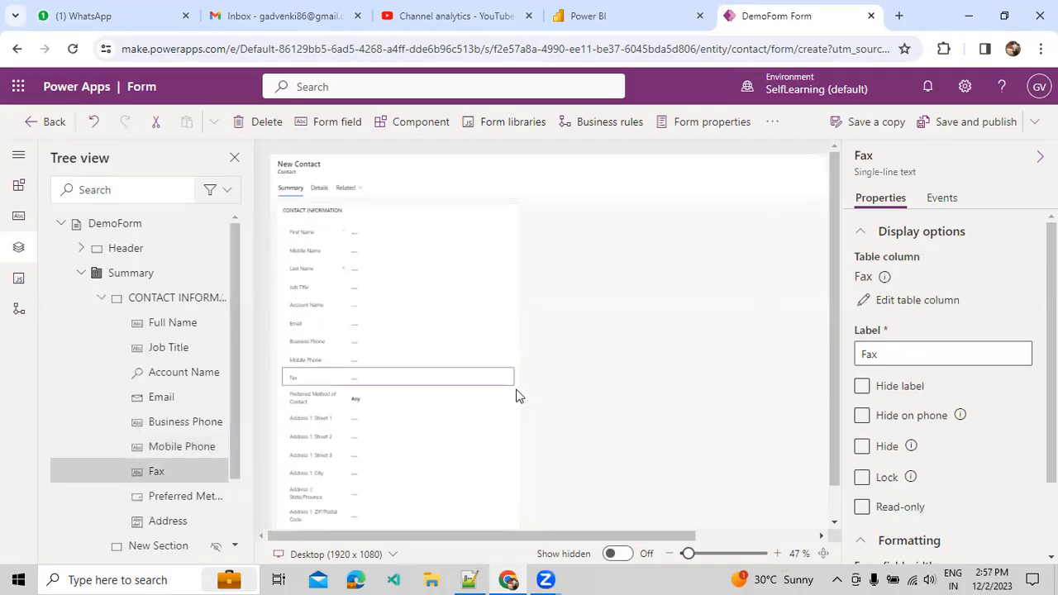
left_click(516, 397)
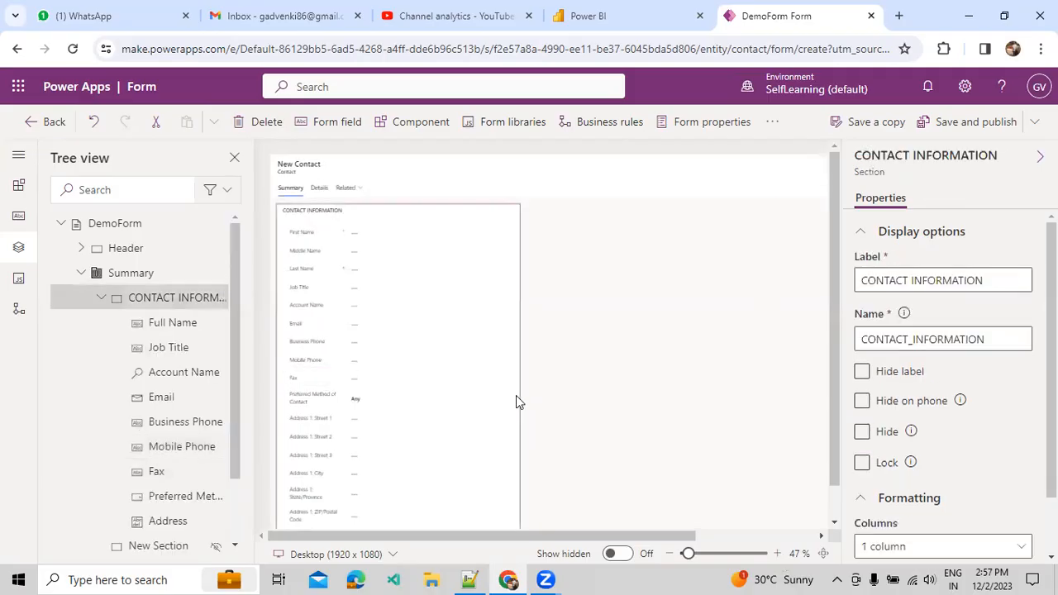
left_click(335, 554)
left_click(339, 530)
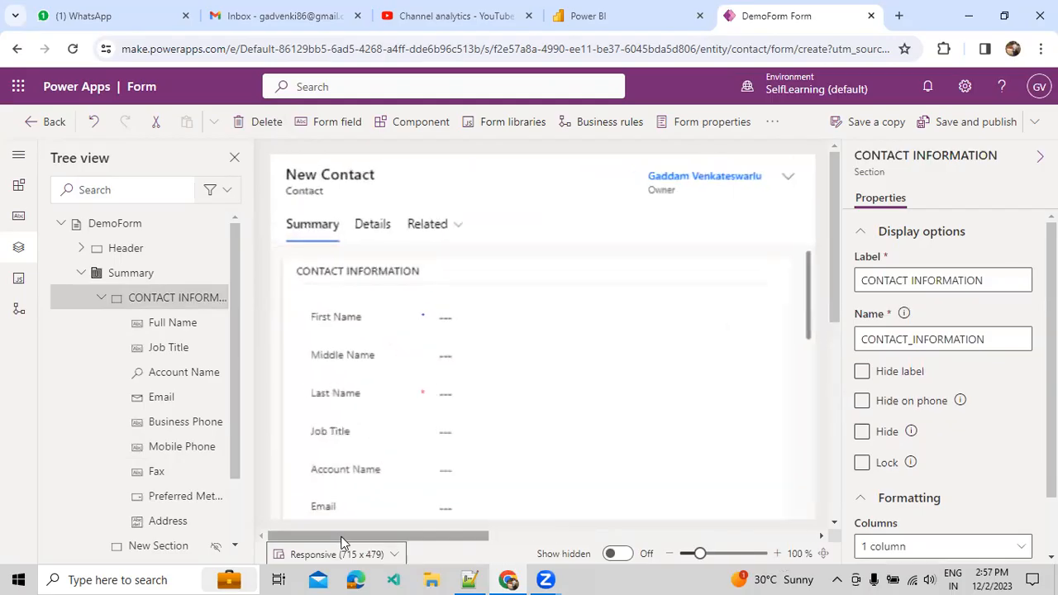
scroll(740, 408, "down", 3)
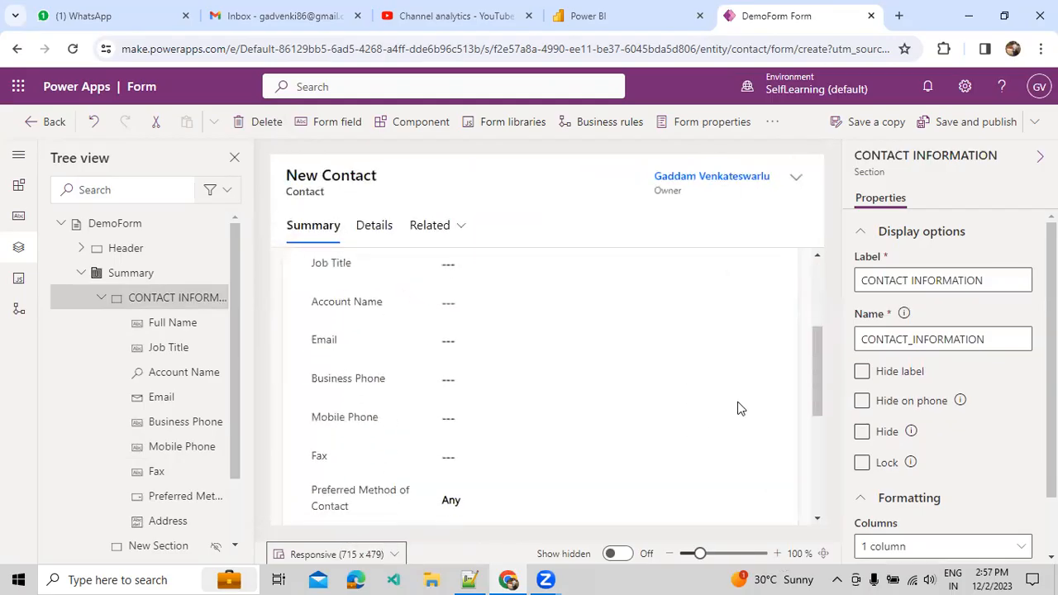
scroll(738, 406, "up", 3)
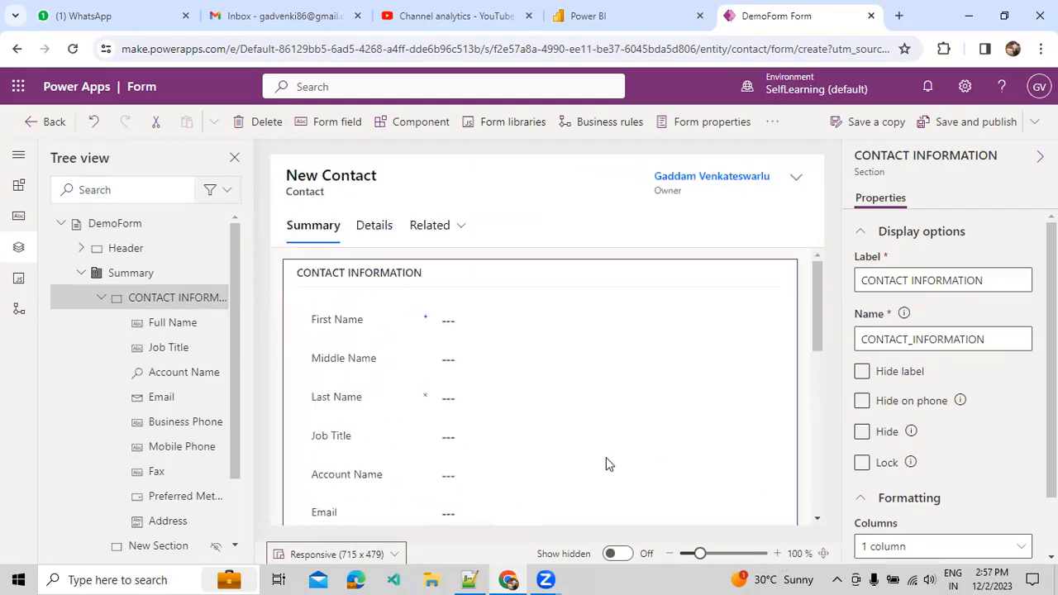
left_click_drag(815, 317, 822, 483)
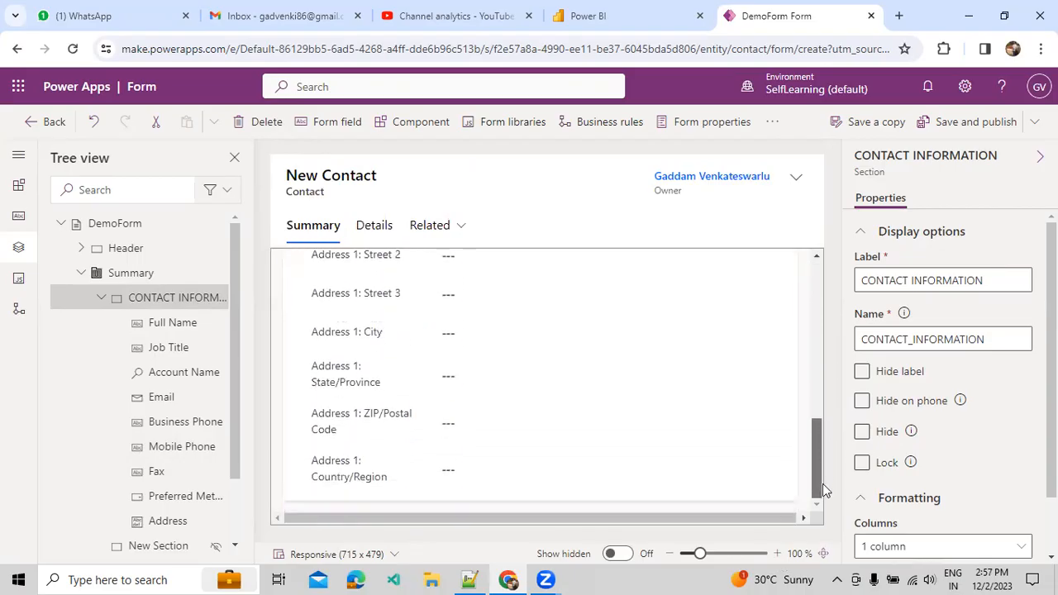
left_click_drag(824, 387, 824, 283)
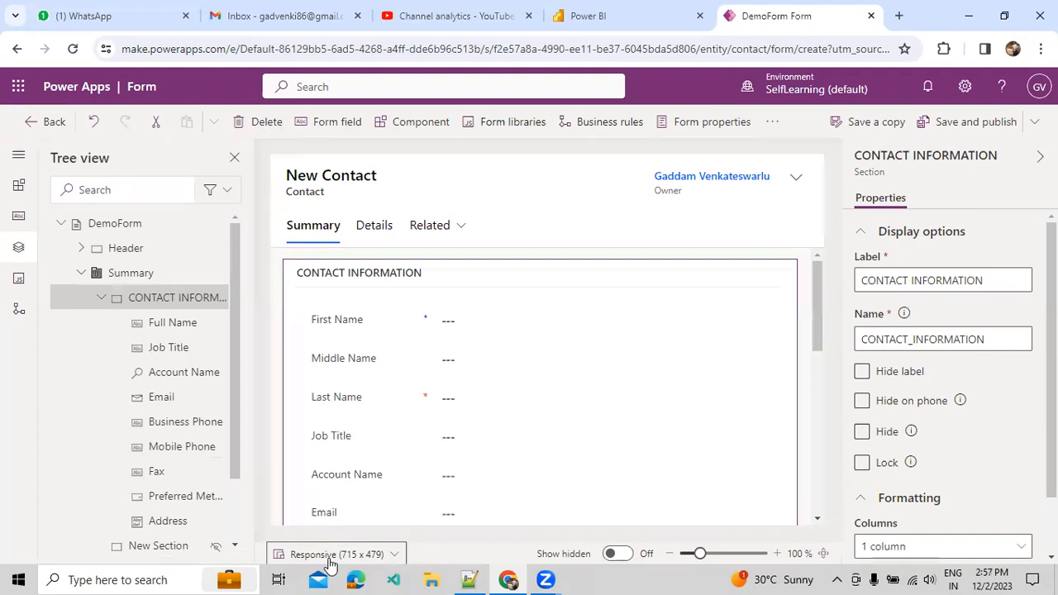
left_click(330, 556)
left_click(330, 443)
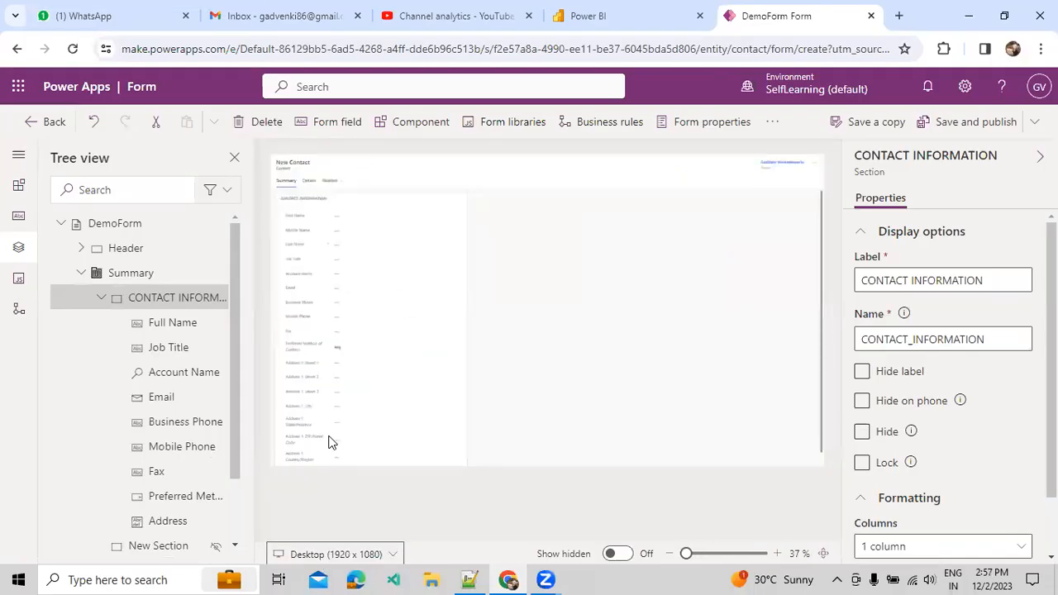
Change the Summary tab's layout to 1 column.
left_click(457, 330)
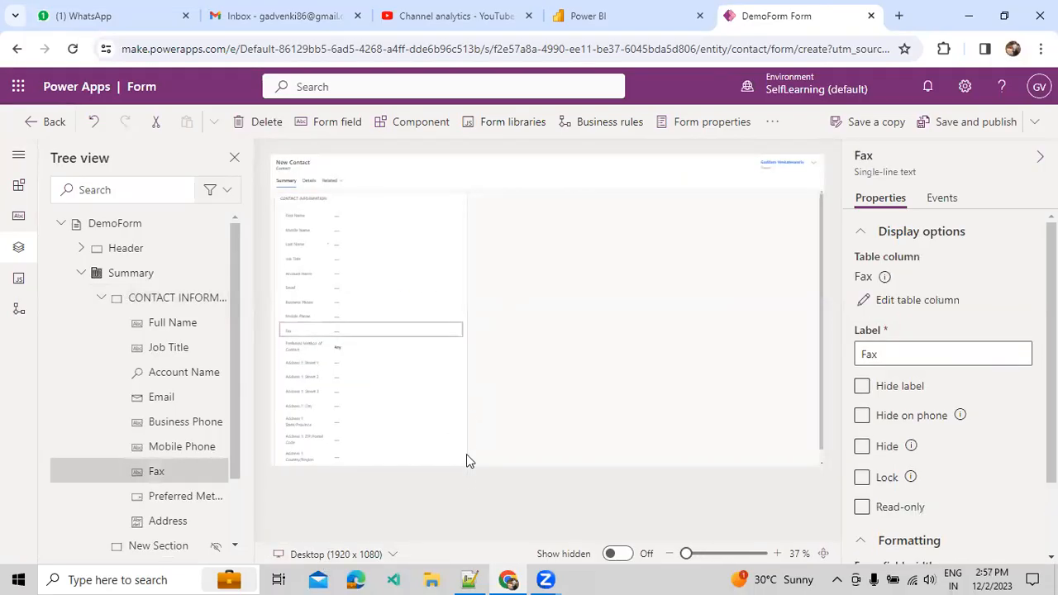
left_click(466, 468)
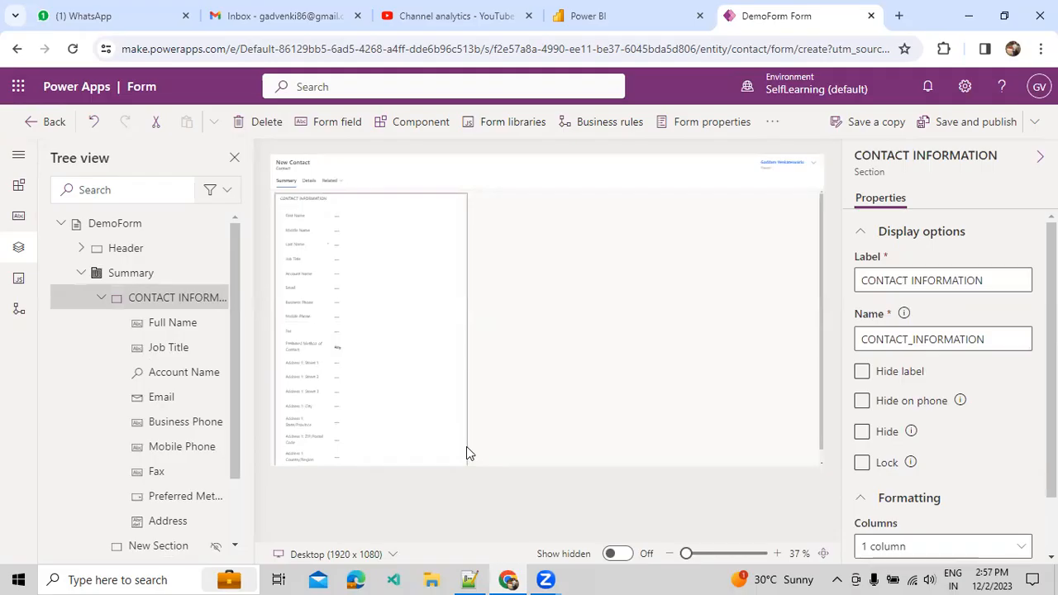
left_click(777, 553)
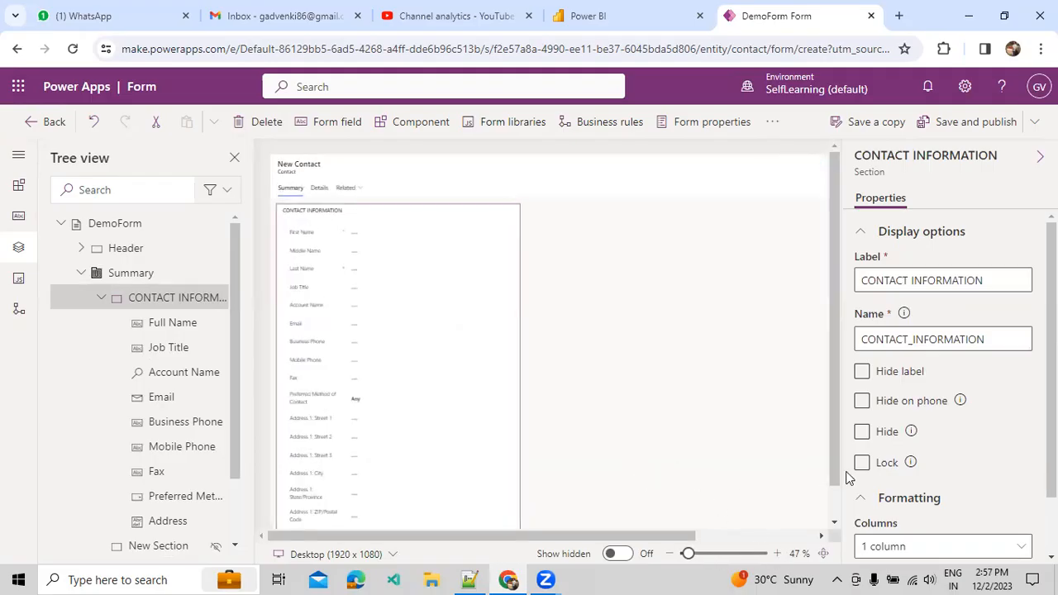
left_click(612, 341)
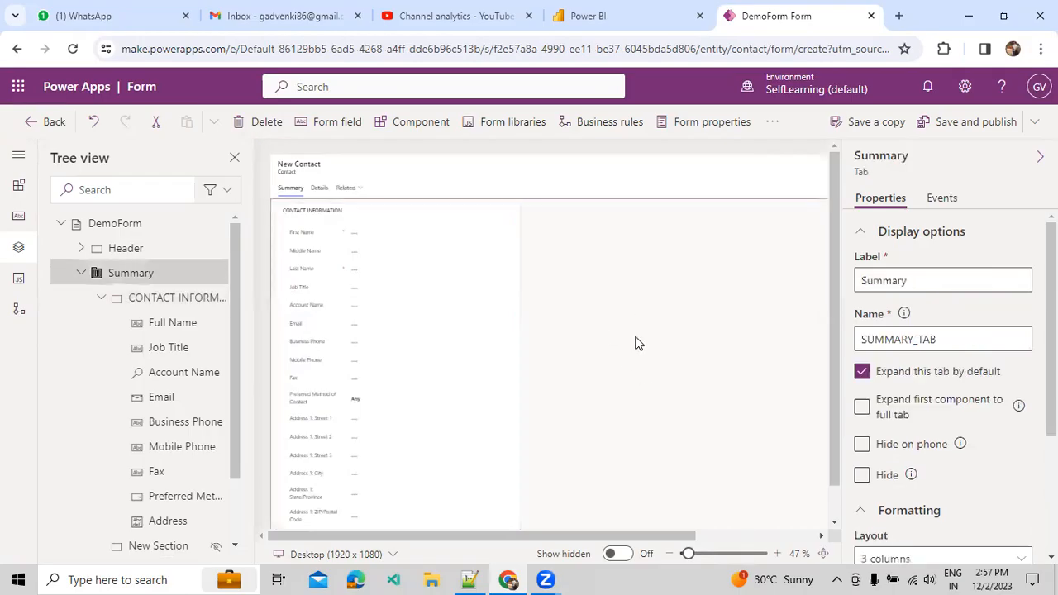
key("ctrl+minus")
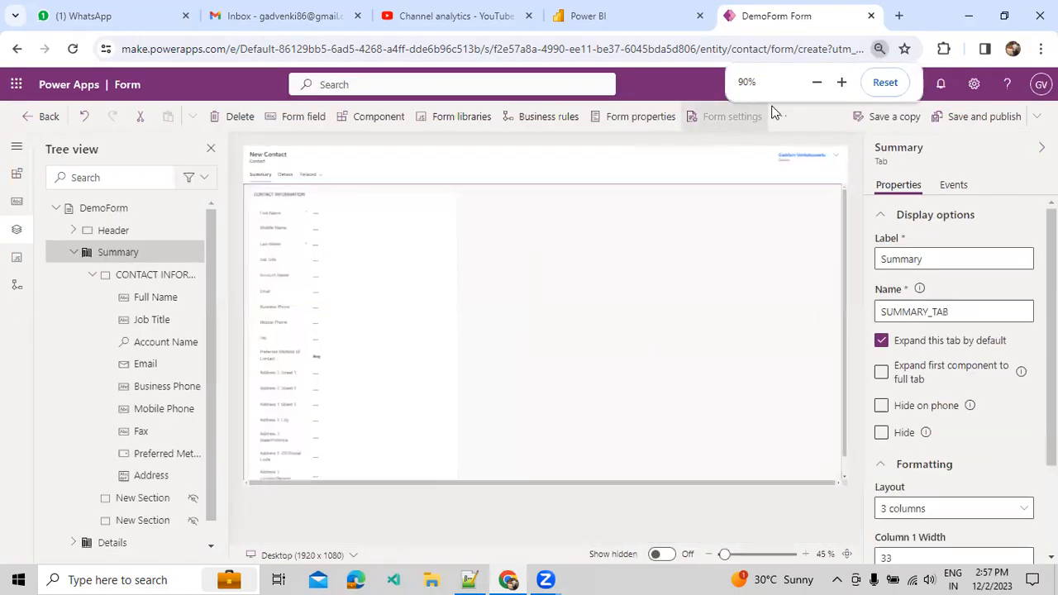
left_click(841, 82)
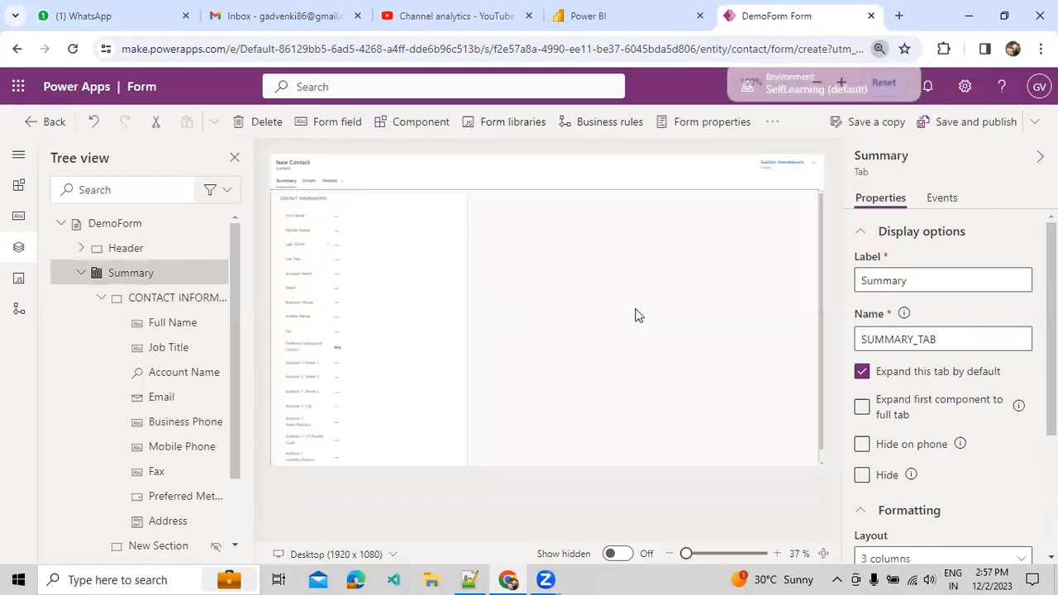
left_click(767, 553)
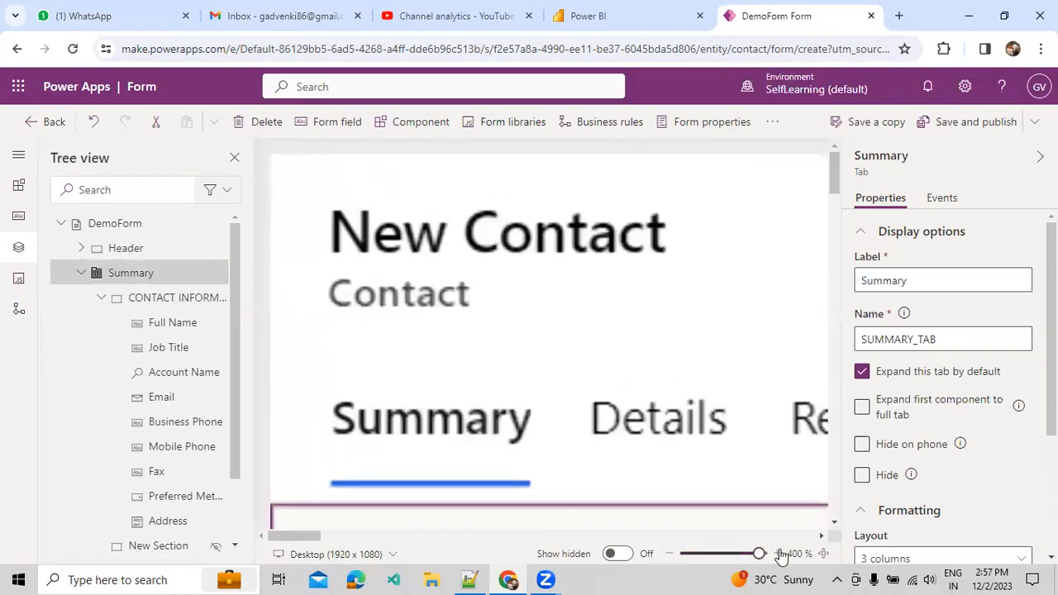
left_click_drag(765, 554, 690, 554)
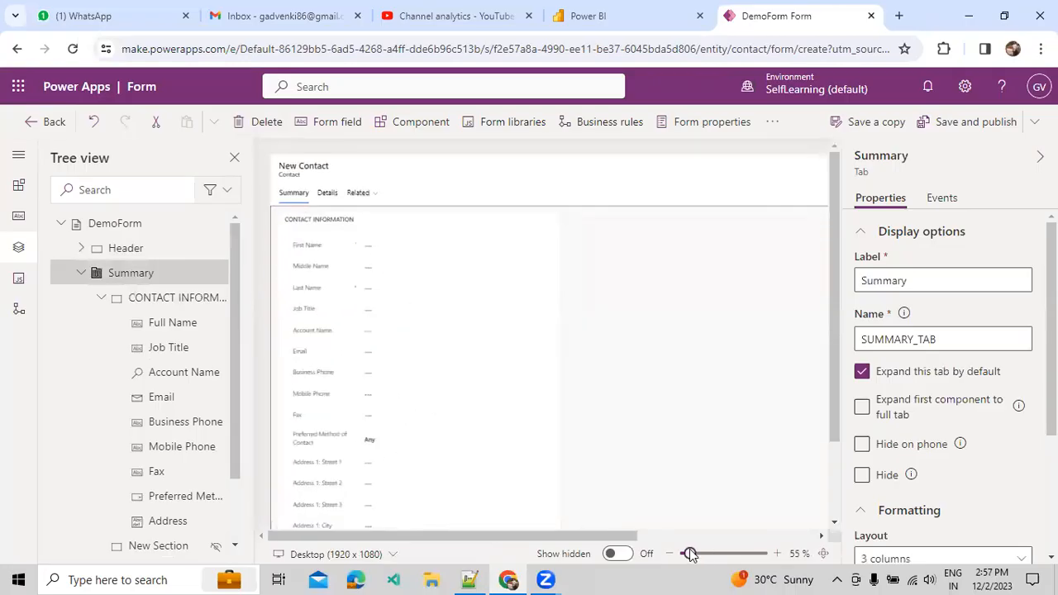
scroll(1000, 471, "down", 3)
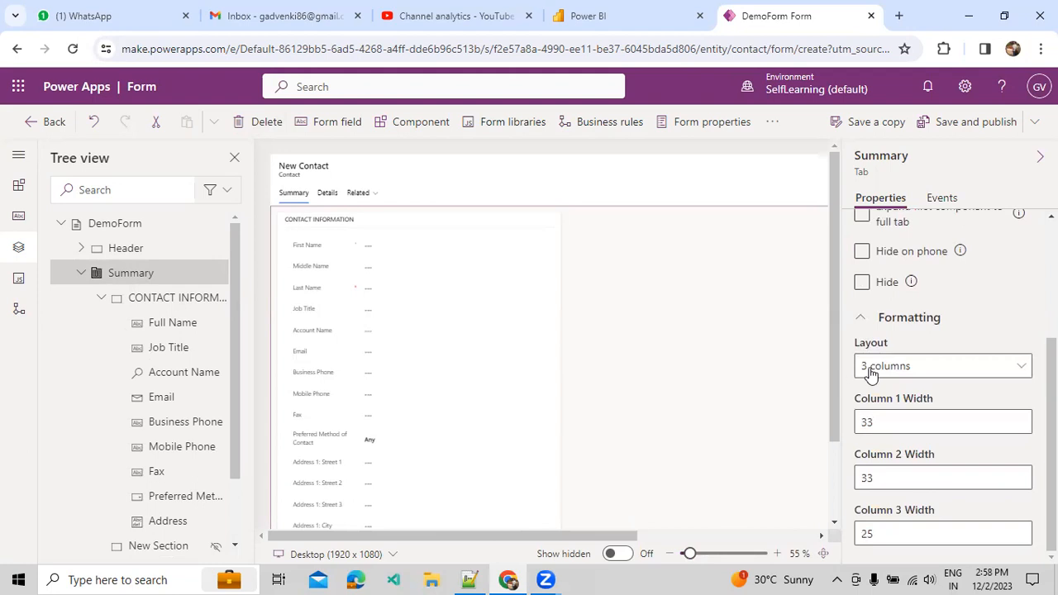
left_click(912, 366)
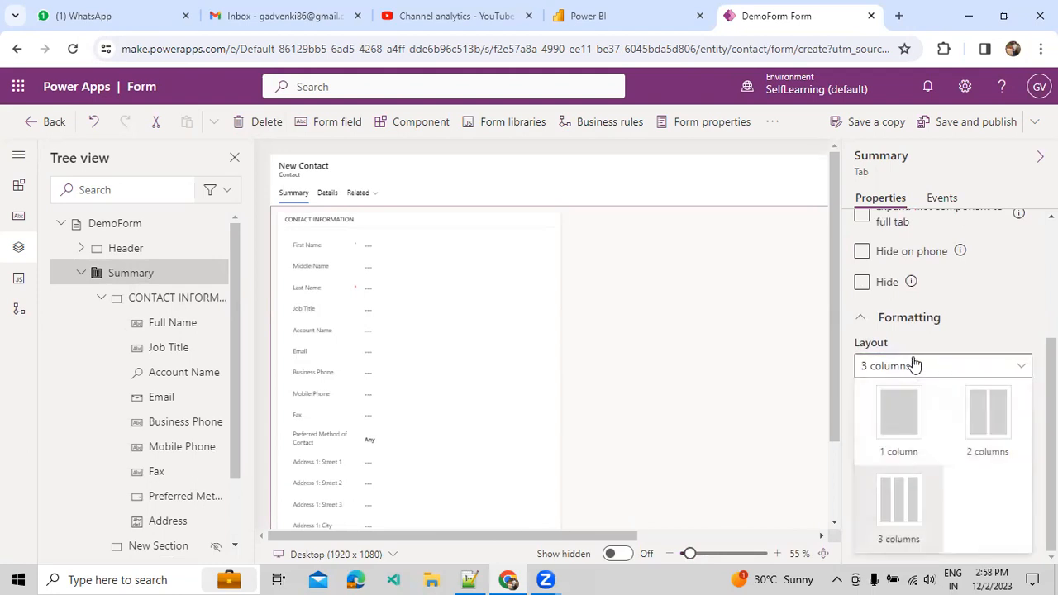
left_click(899, 411)
Inspect the full width of the CONTACT INFORMATION section and its fields, and view the section's formatting properties.
left_click_drag(604, 534, 569, 548)
left_click(418, 370)
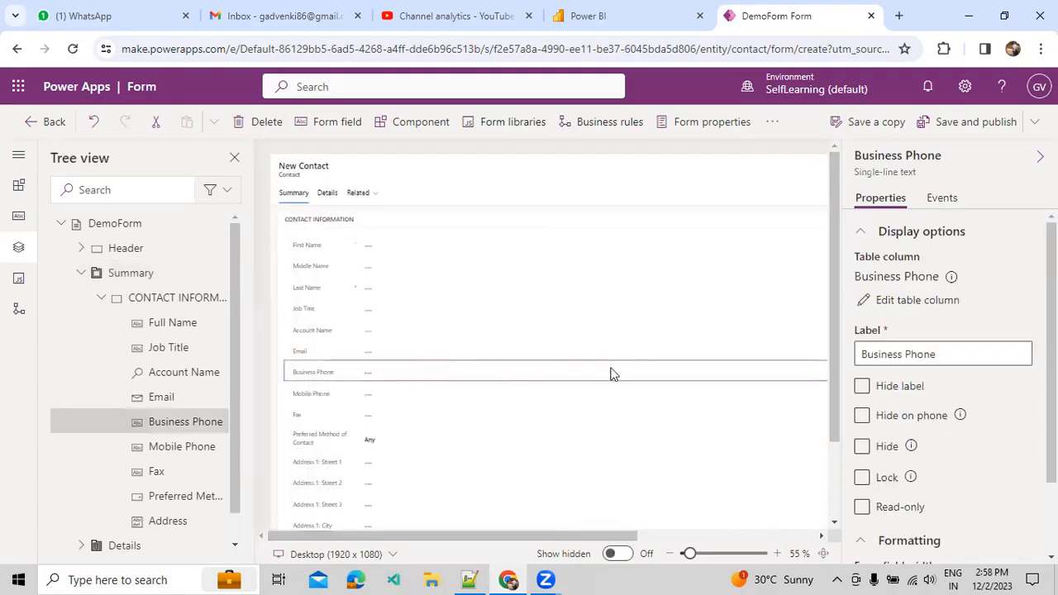
left_click(803, 273)
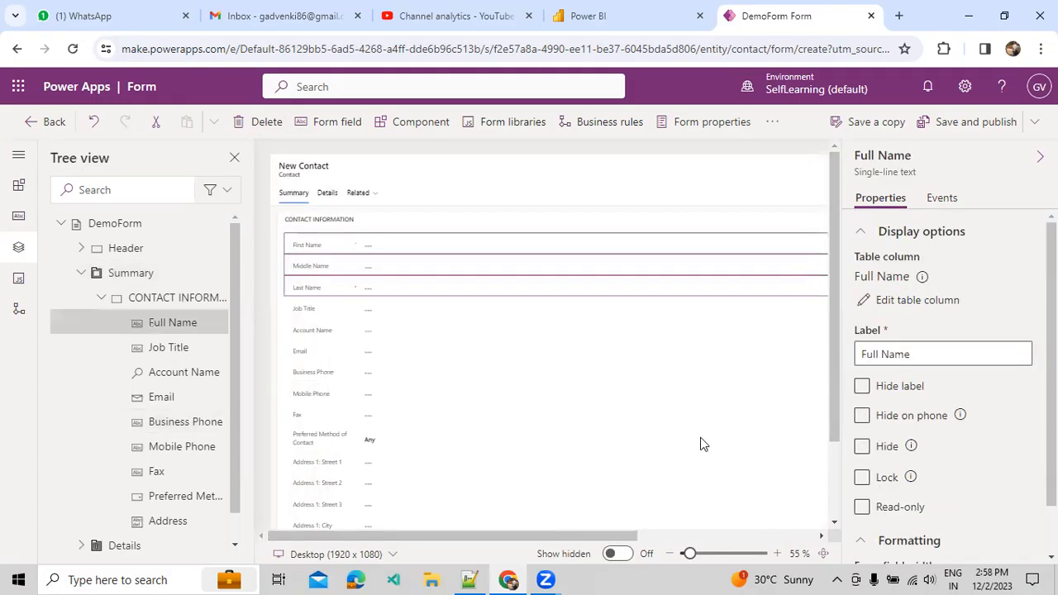
left_click_drag(571, 535, 781, 539)
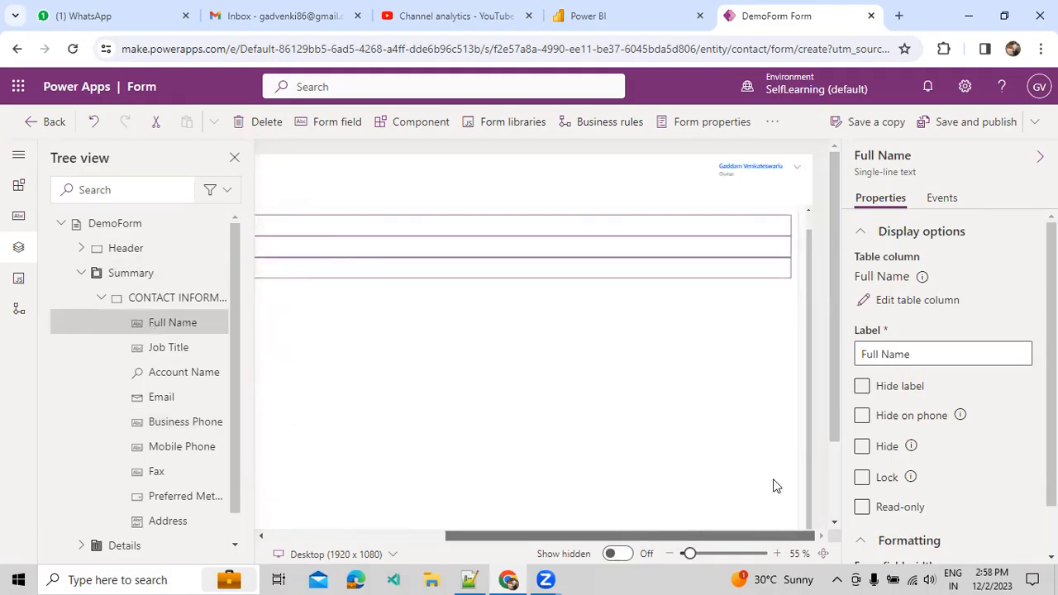
left_click(798, 224)
scroll(944, 465, "down", 1)
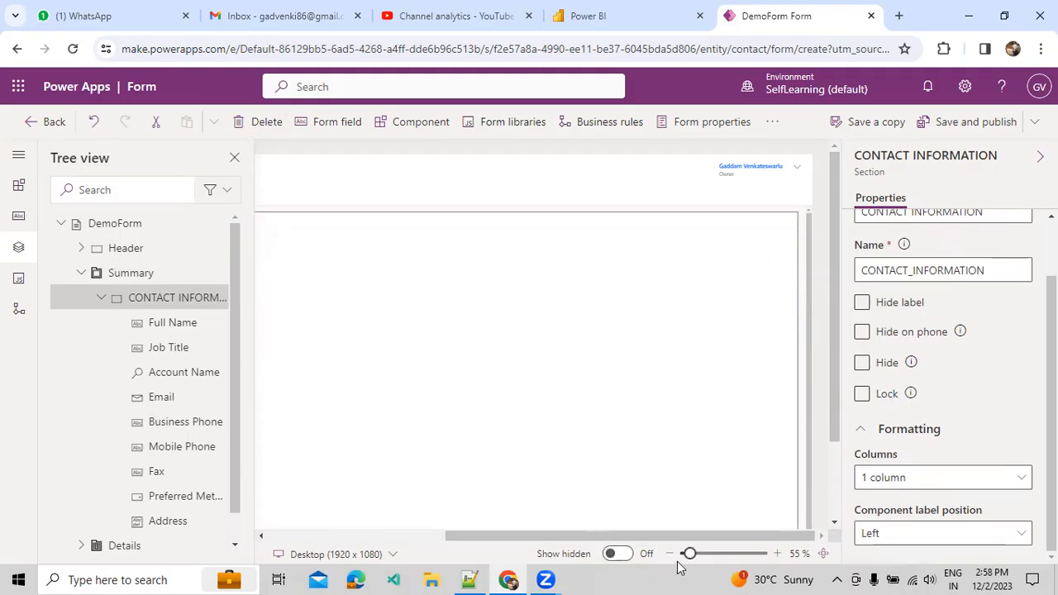
left_click_drag(590, 536, 343, 519)
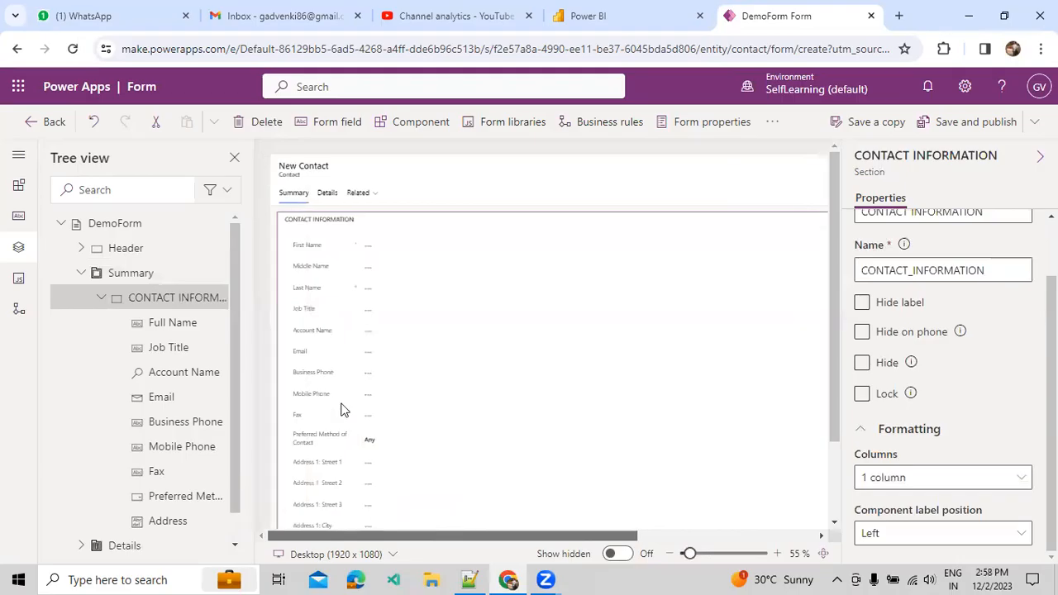
Review the layout properties of the Summary tab and the column formatting of the CONTACT INFORMATION section.
left_click(407, 212)
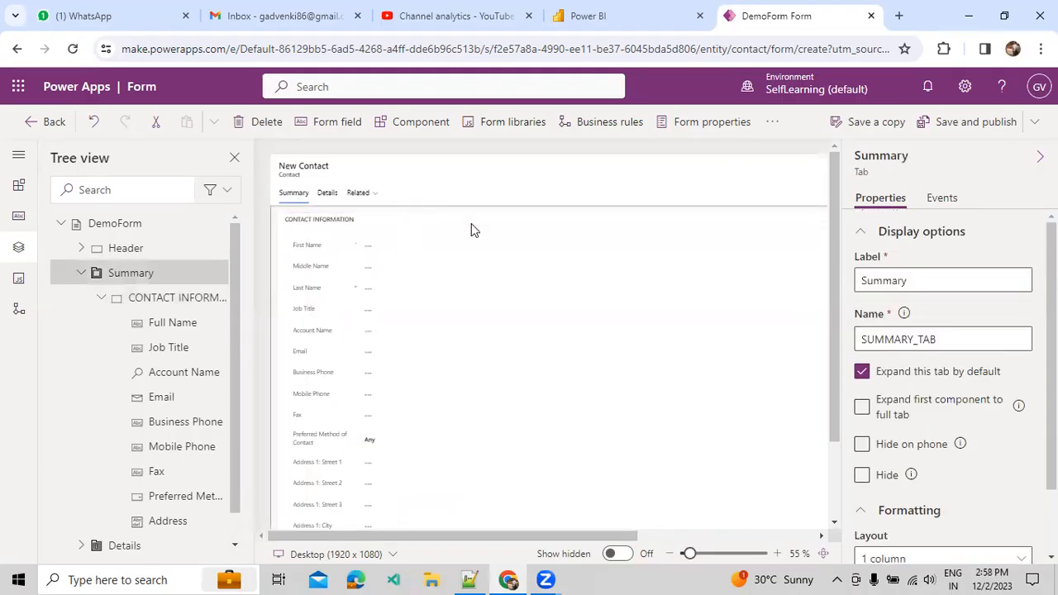
scroll(942, 372, "down", 1)
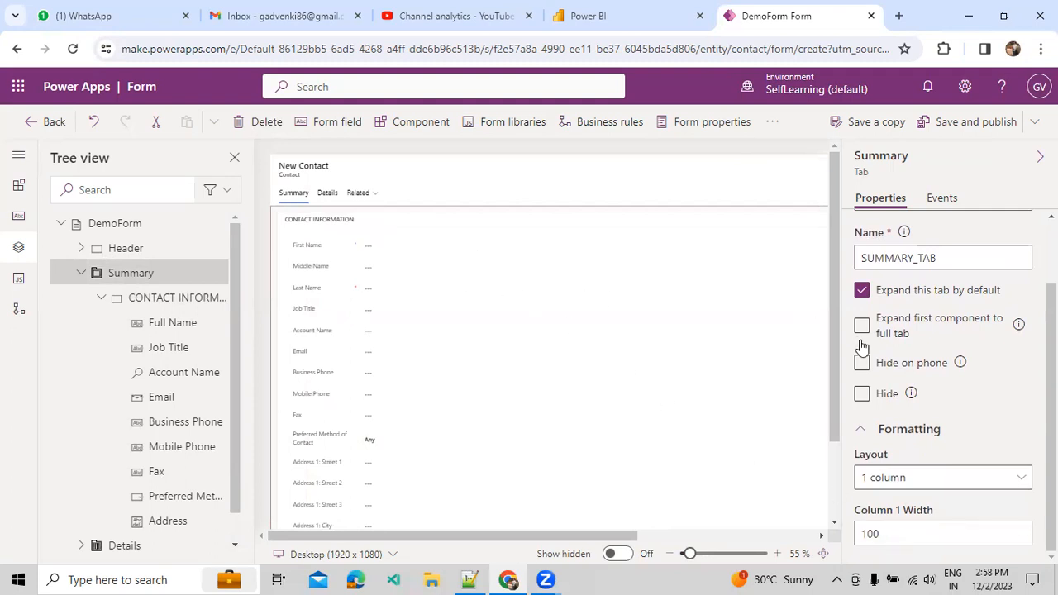
scroll(864, 345, "up", 1)
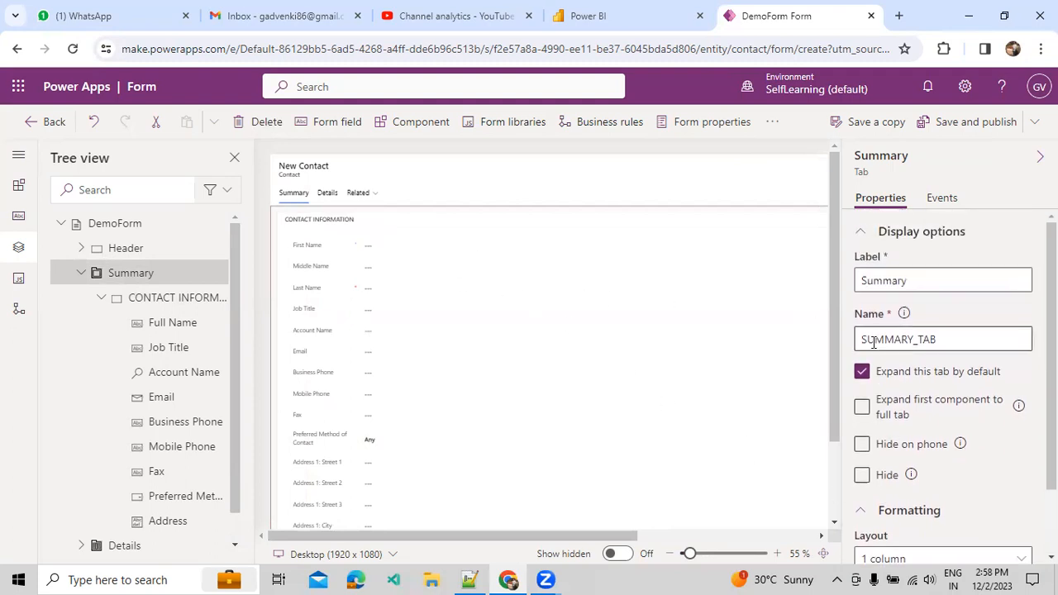
left_click(650, 218)
scroll(1013, 418, "down", 1)
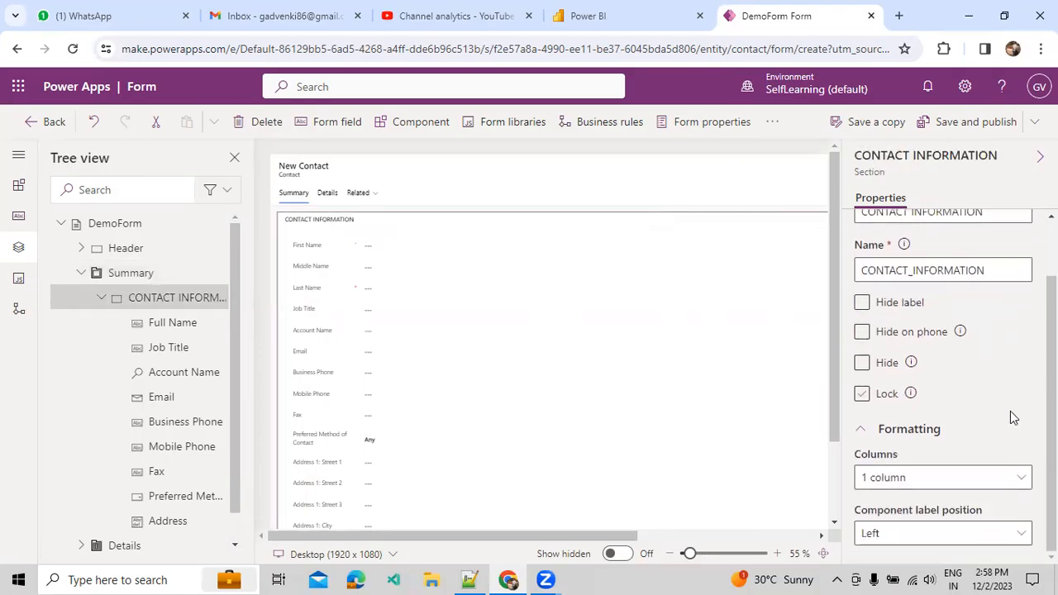
Set the CONTACT INFORMATION section's formatting to 3 columns and check the section's full width in the preview.
left_click(888, 486)
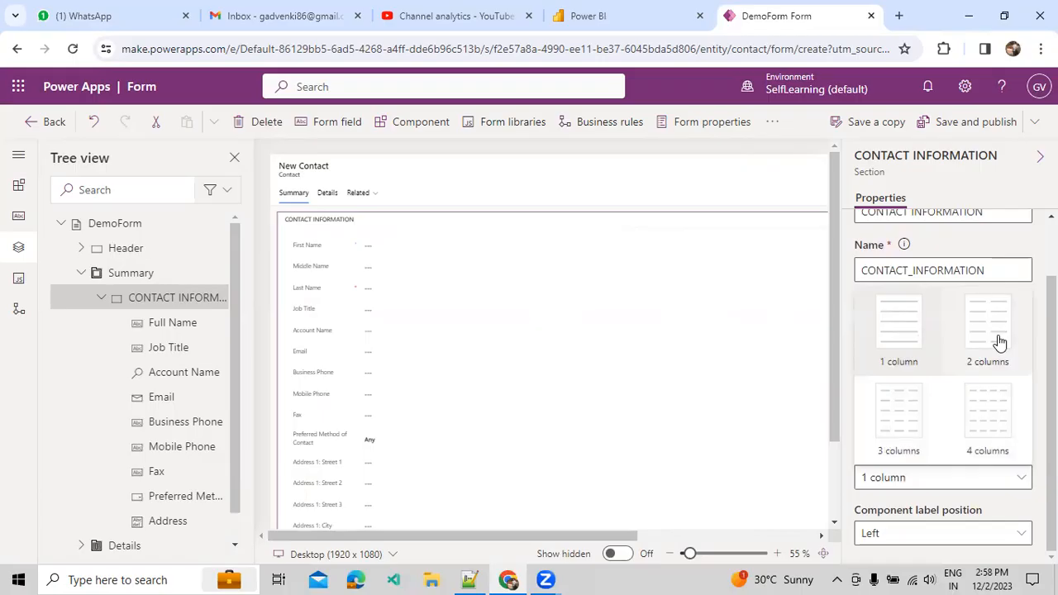
left_click(900, 414)
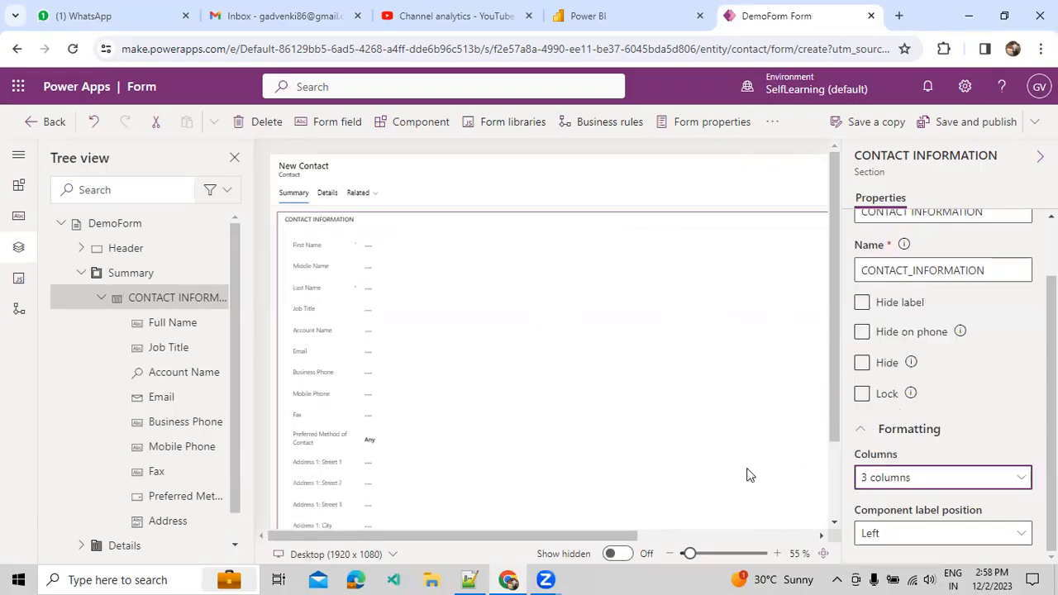
left_click_drag(620, 539, 823, 550)
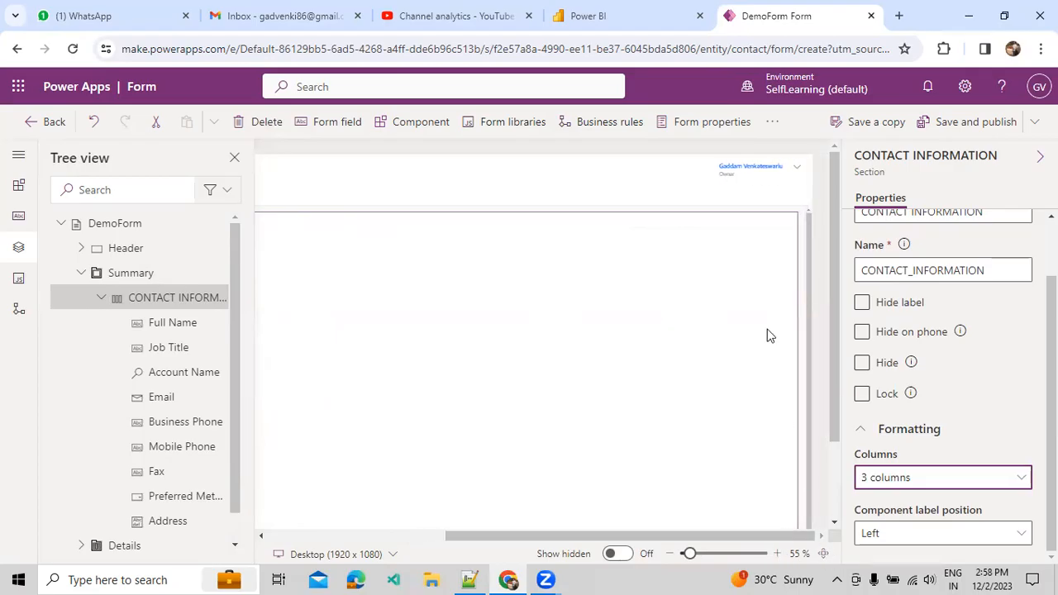
Change the Summary tab's layout to 3 columns and check the added sections in the preview.
left_click(804, 219)
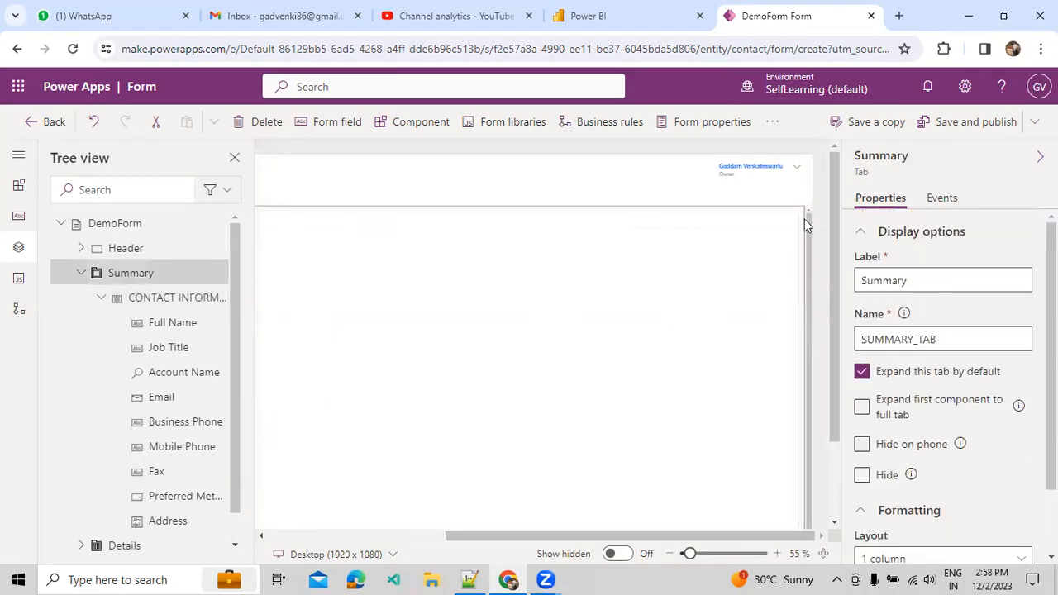
scroll(940, 460, "down", 2)
left_click(914, 483)
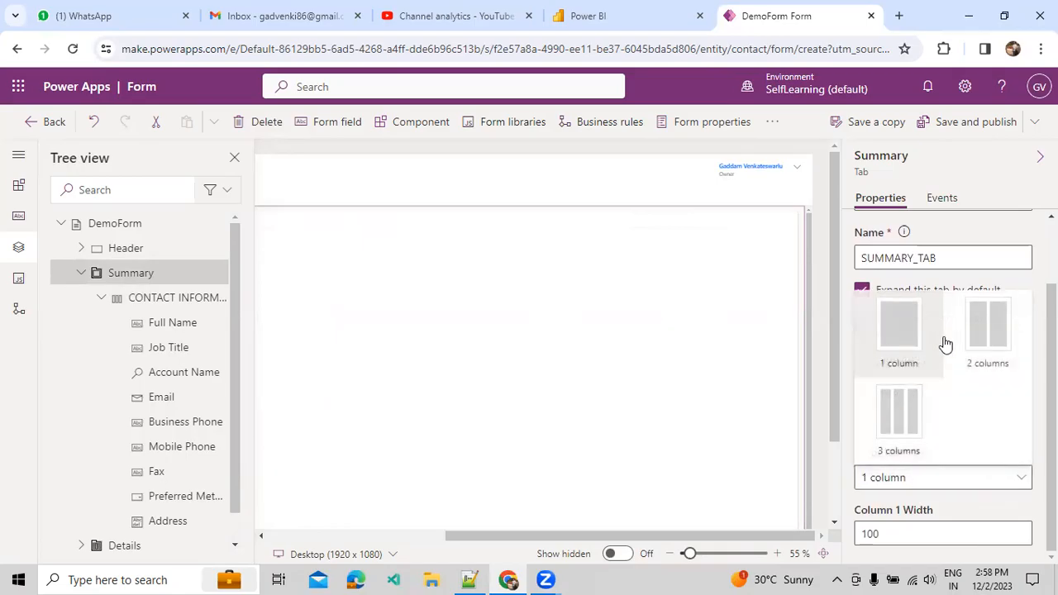
left_click(891, 406)
scroll(929, 431, "down", 2)
left_click_drag(674, 538, 441, 502)
scroll(926, 307, "up", 3)
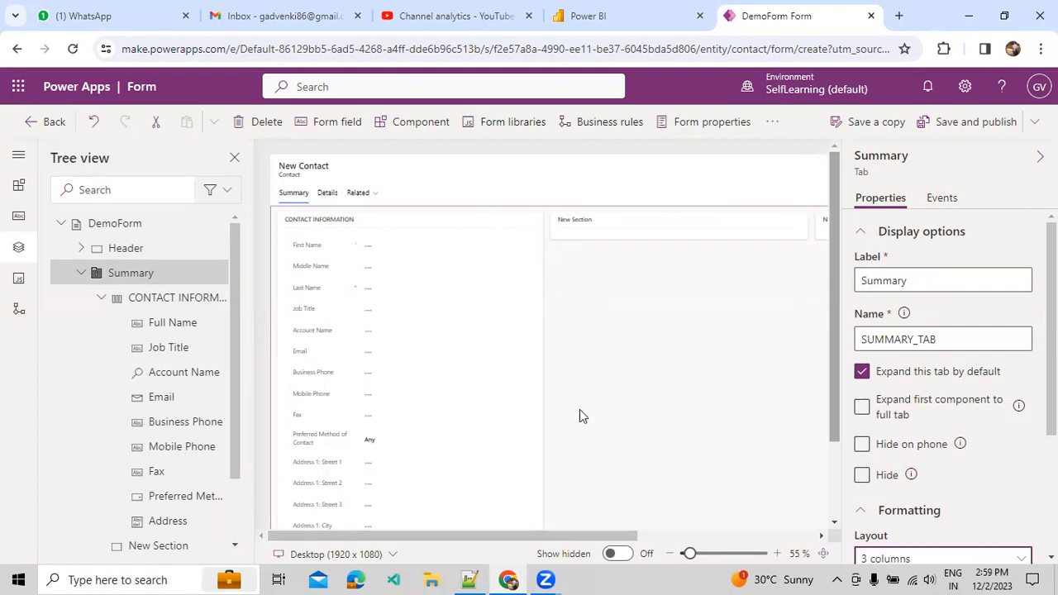
Switch the Summary tab's layout from 3 columns to 2 columns.
scroll(981, 419, "down", 3)
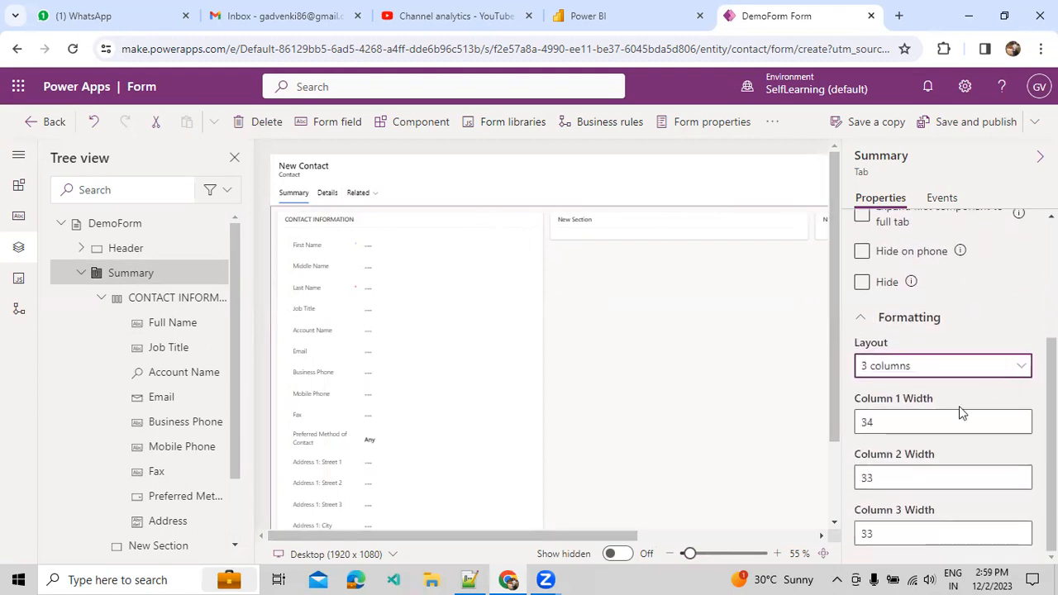
left_click(900, 369)
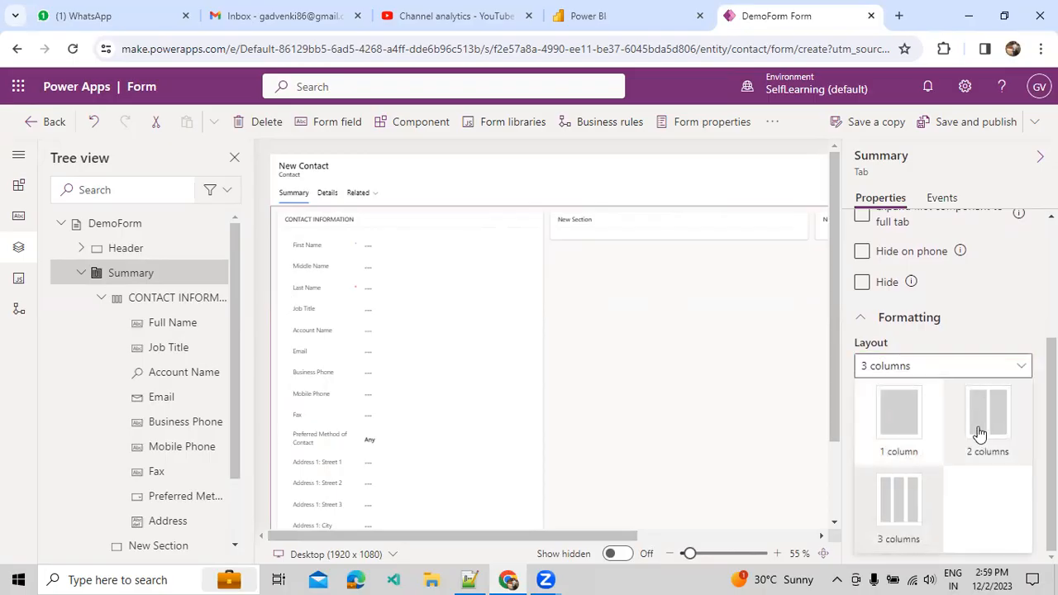
left_click(979, 430)
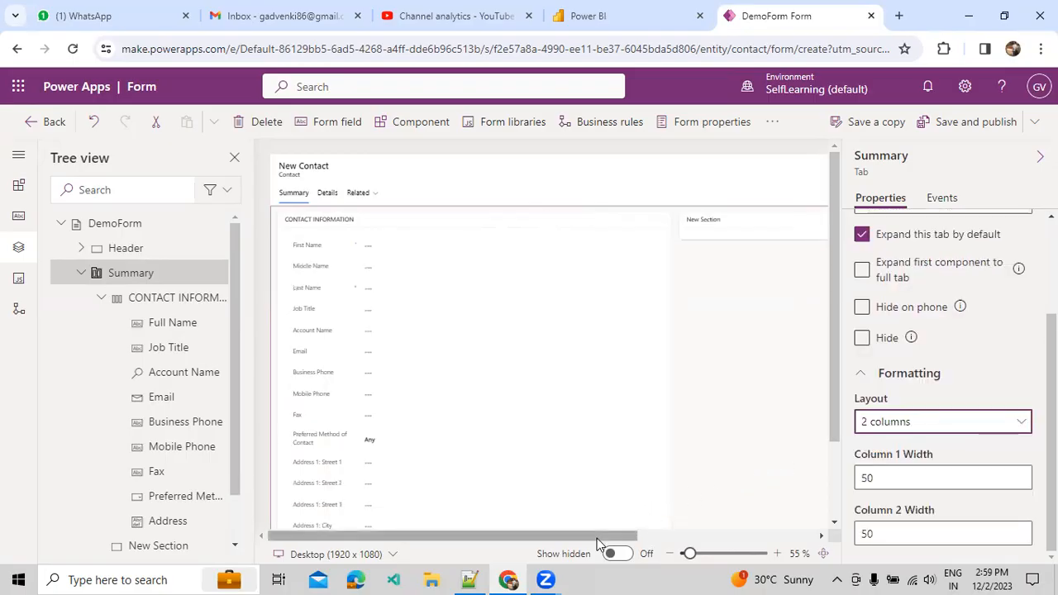
left_click_drag(599, 542, 582, 528)
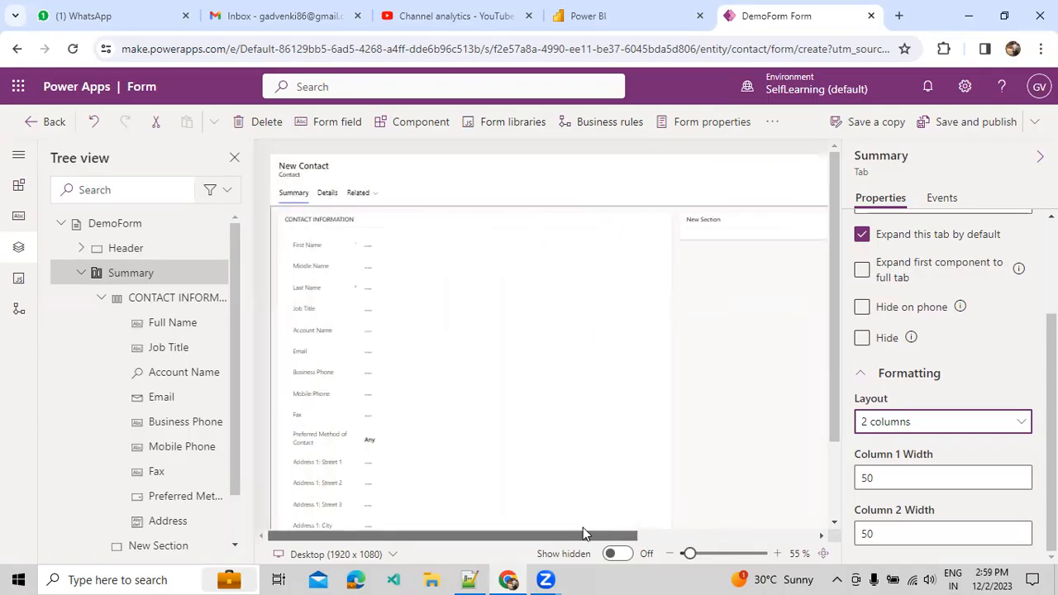
Review the Full Name field's properties, and inspect the Summary tab's layout options and column width settings.
left_click(339, 258)
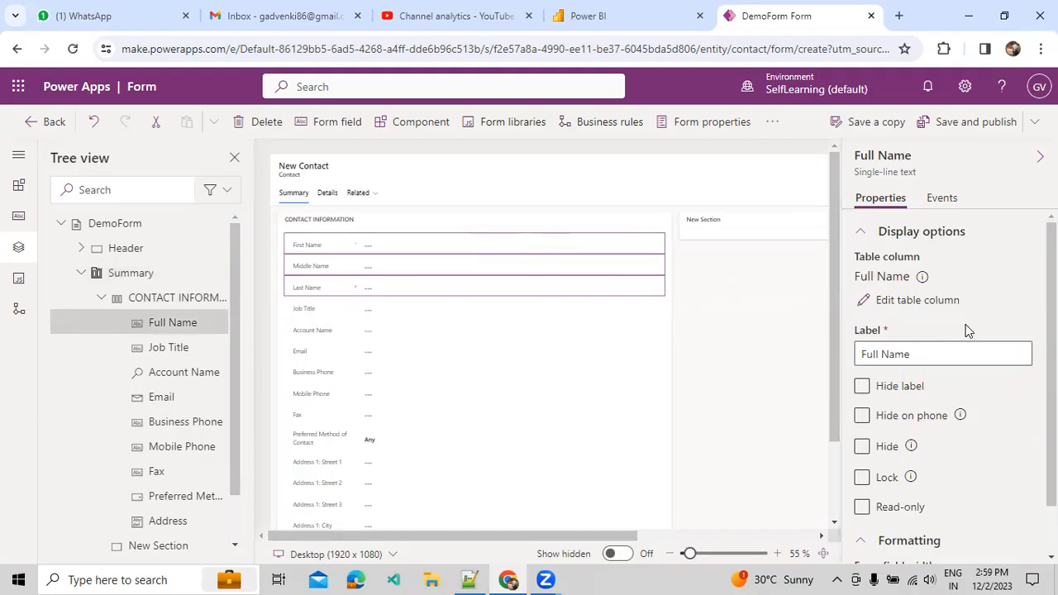
scroll(1020, 335, "down", 1)
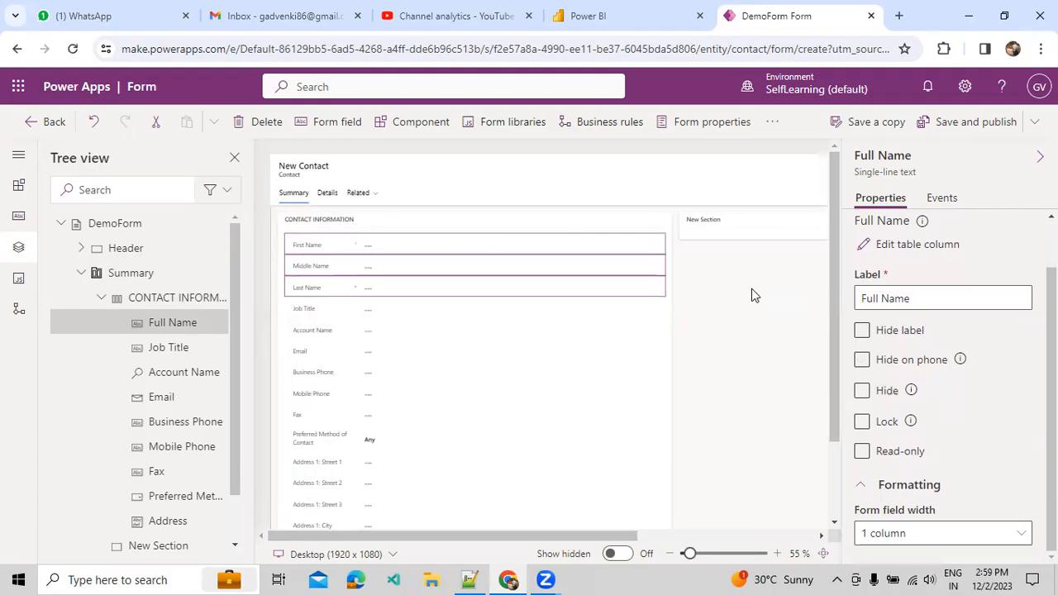
left_click(751, 290)
scroll(1008, 335, "down", 2)
left_click(933, 425)
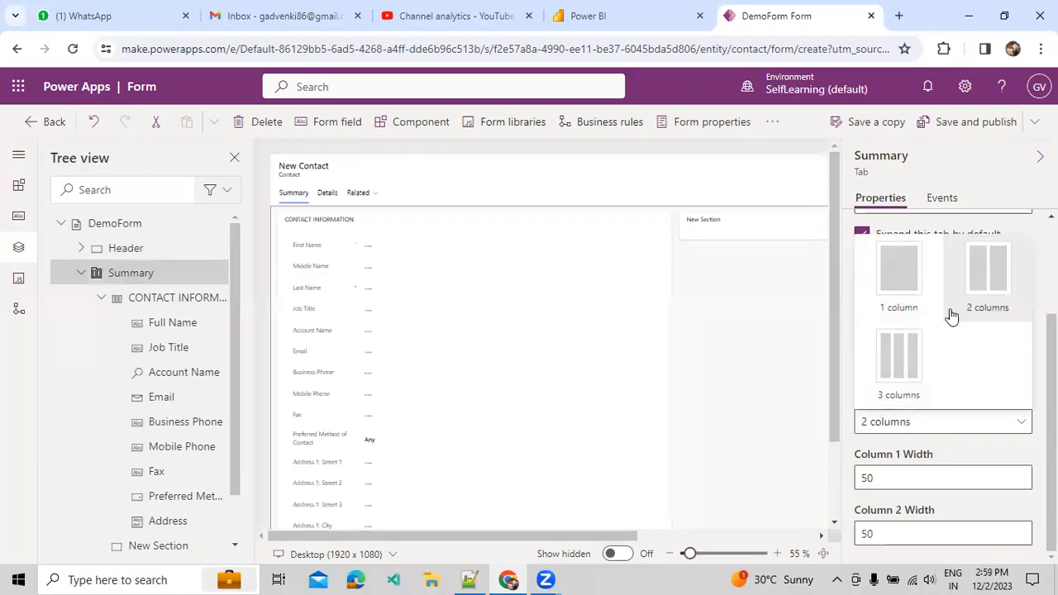
left_click(944, 473)
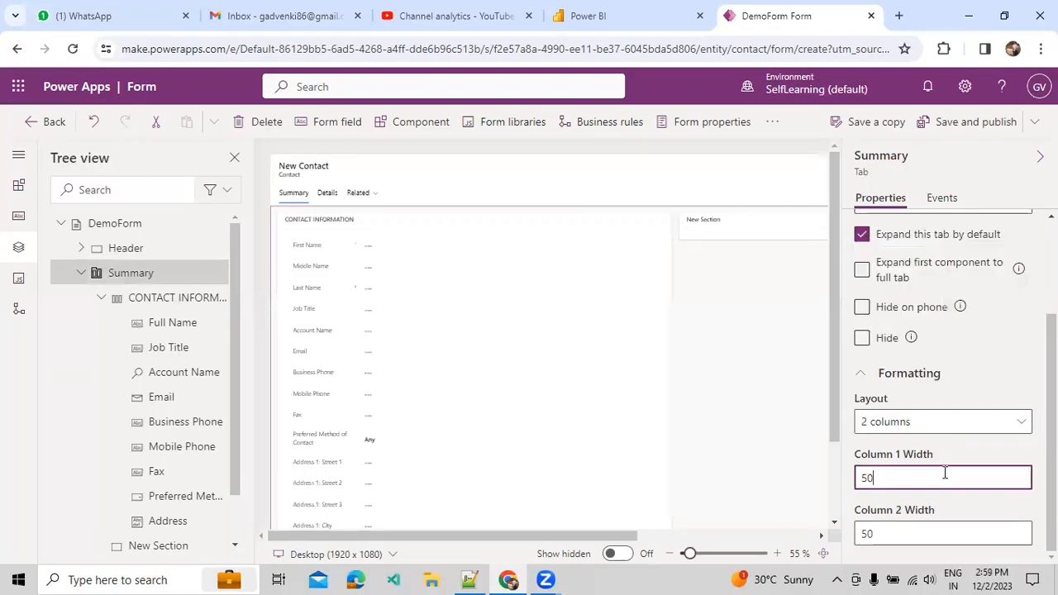
left_click(925, 535)
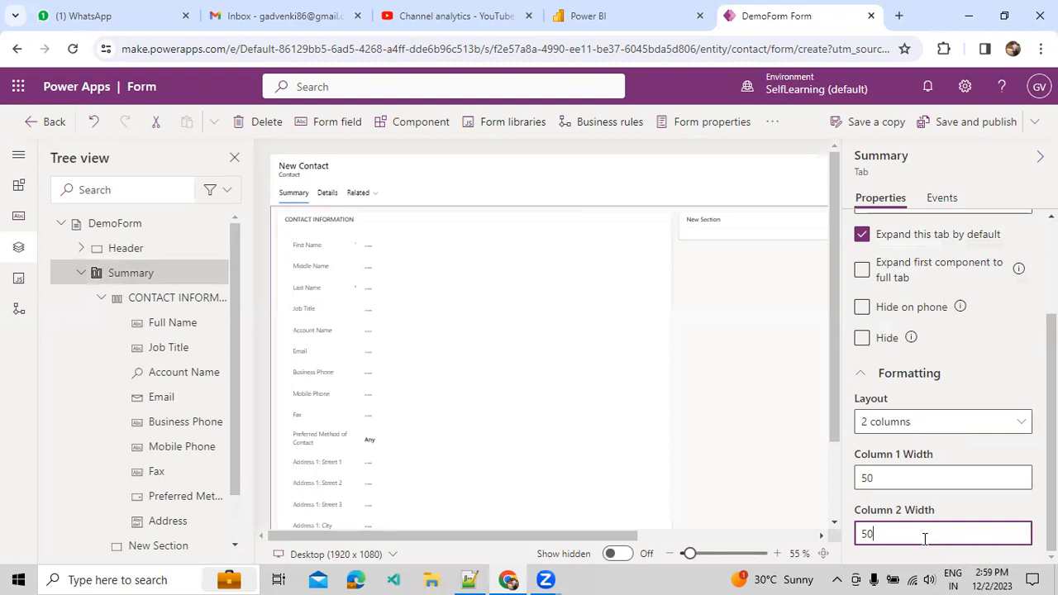
Reduce the Summary tab's layout to 1 column, and set it back to 2 columns.
left_click(905, 424)
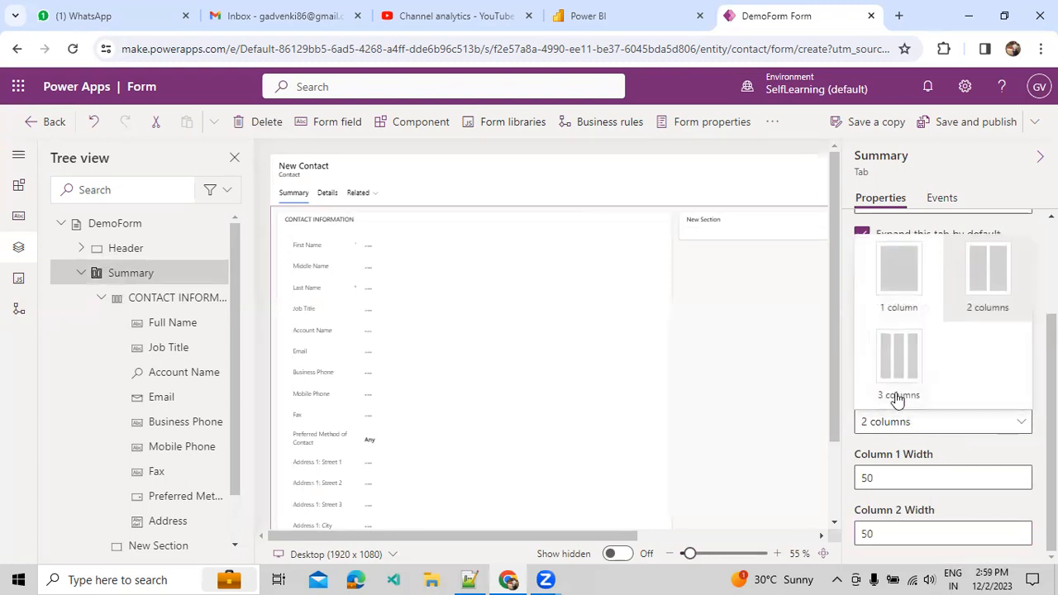
left_click(899, 279)
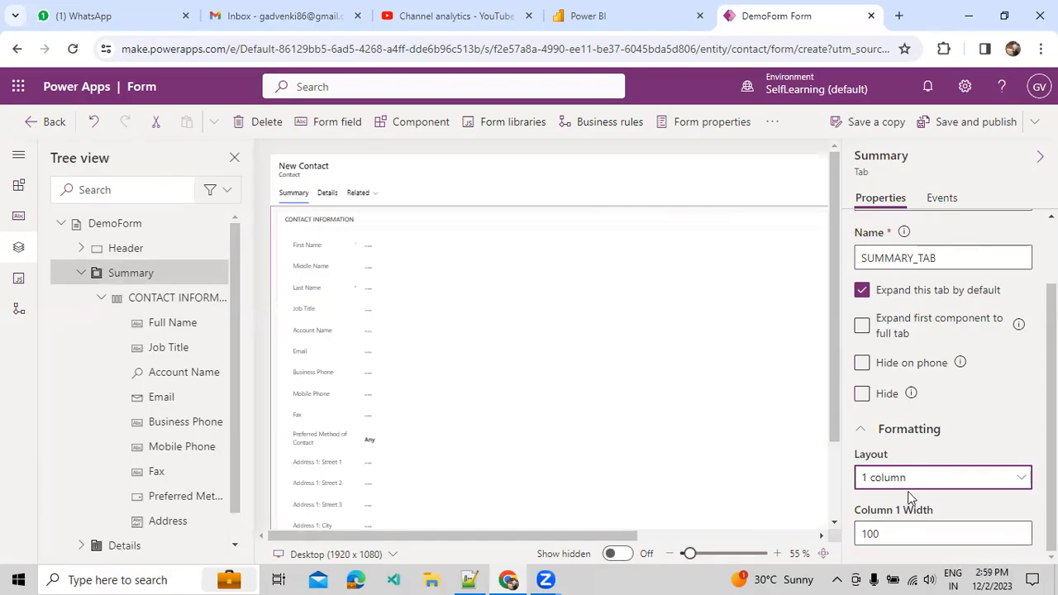
left_click(882, 478)
left_click(979, 338)
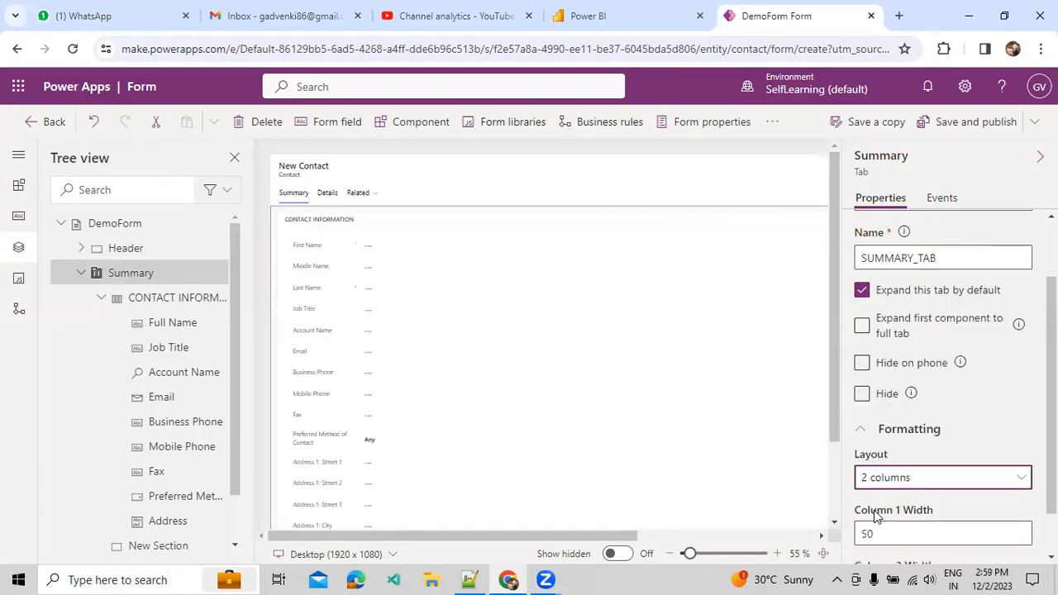
scroll(873, 509, "down", 1)
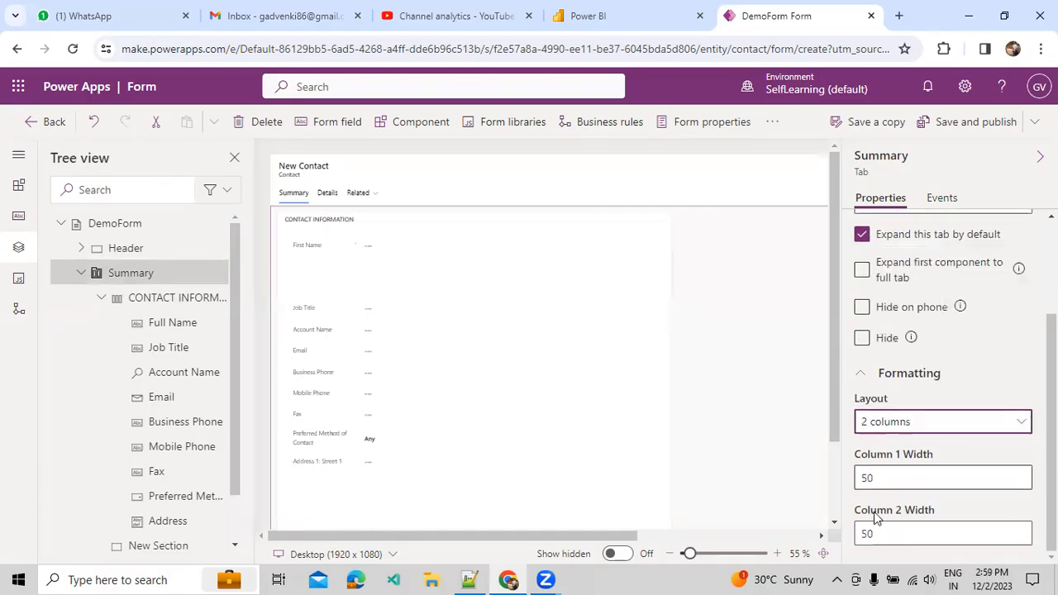
Show the Summary tab in a 3-column layout, and return its layout to 1 column.
left_click(909, 423)
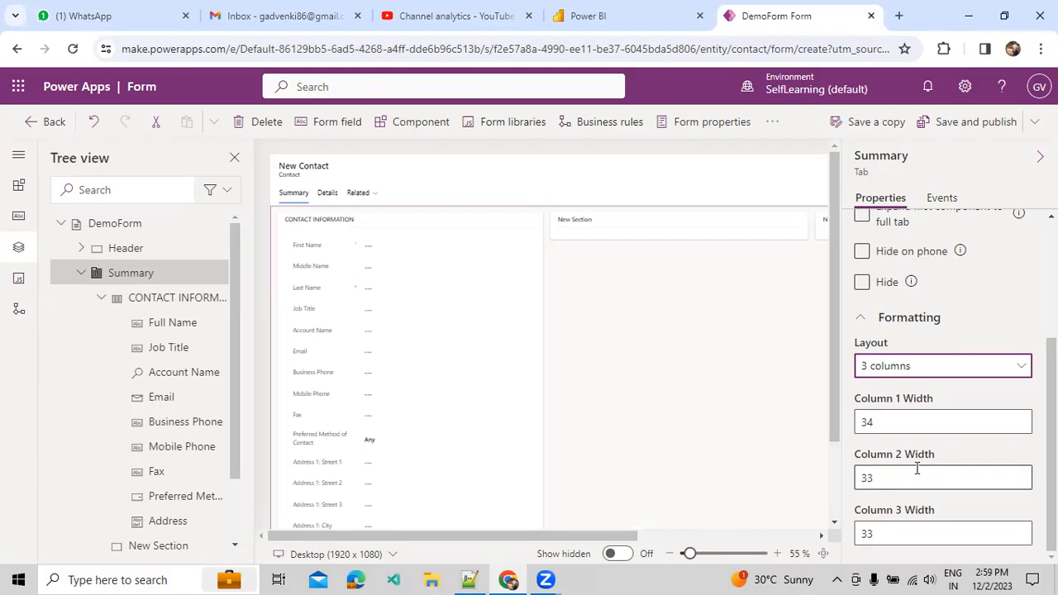
left_click_drag(588, 534, 751, 549)
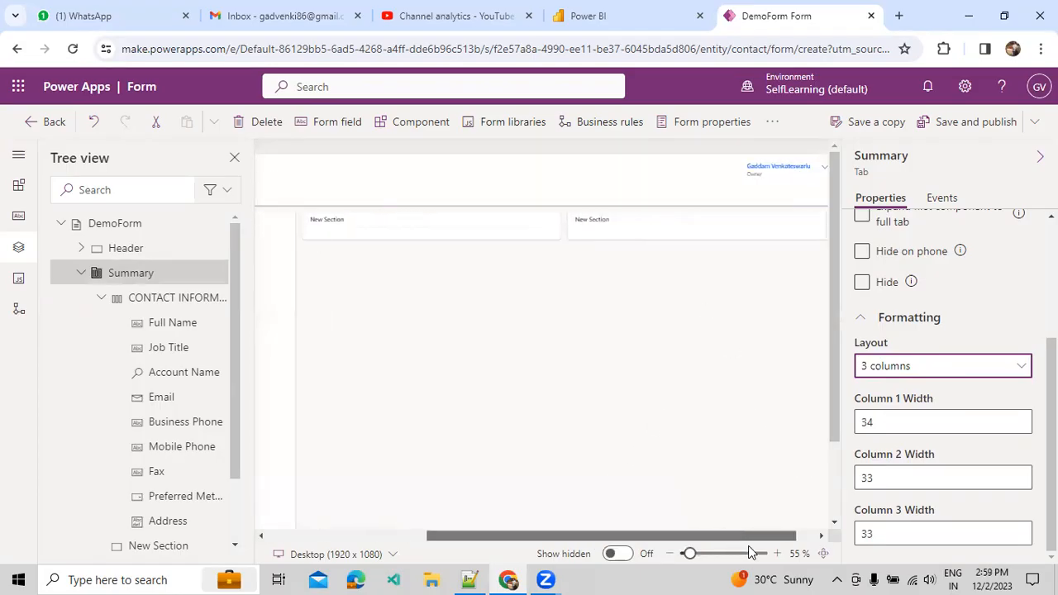
left_click(897, 373)
left_click(896, 417)
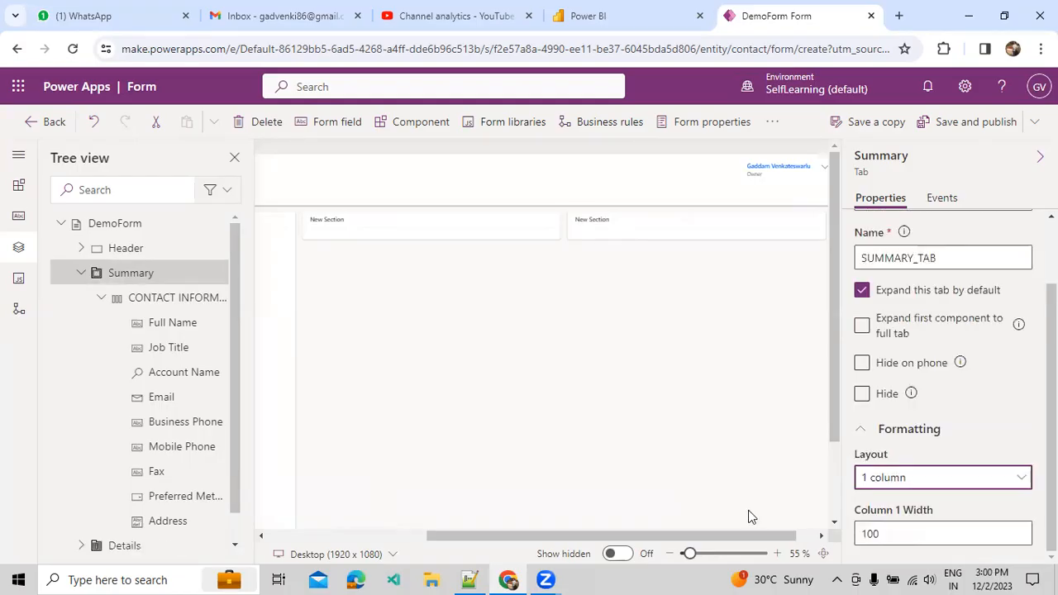
left_click_drag(727, 536, 708, 517)
Set the Summary tab's layout to 2 columns and bring the start of the form into view.
left_click(876, 480)
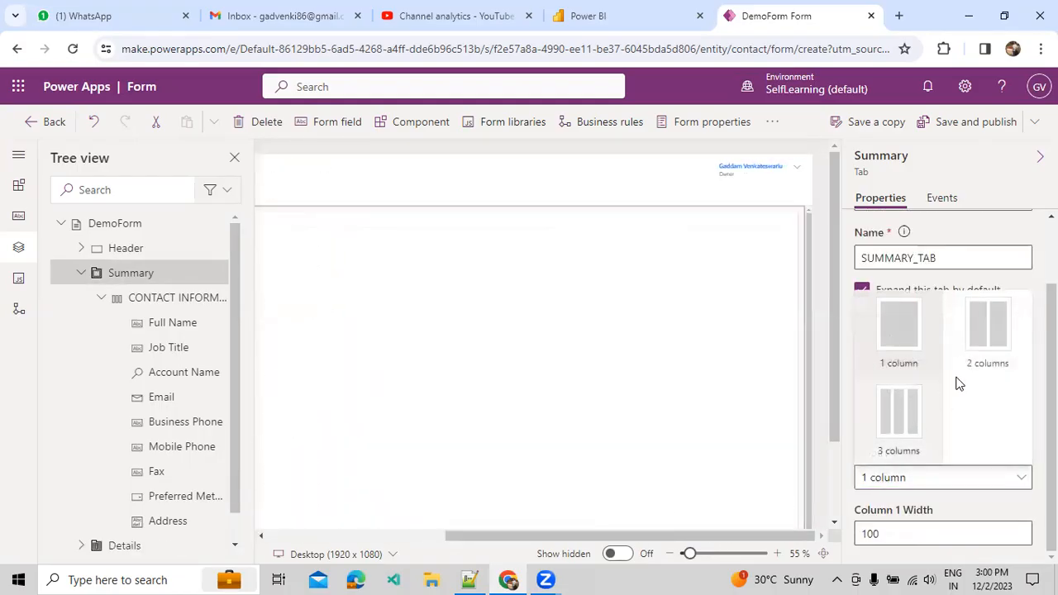
left_click(970, 347)
left_click_drag(624, 538, 434, 519)
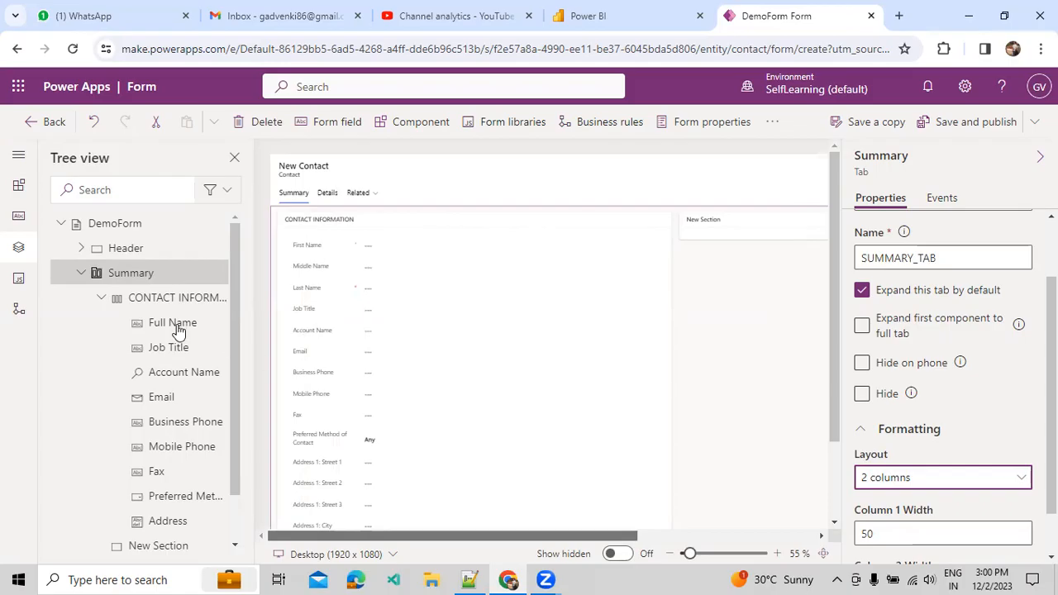
Change the label of the new section in the Summary tab to DemoData.
left_click(102, 299)
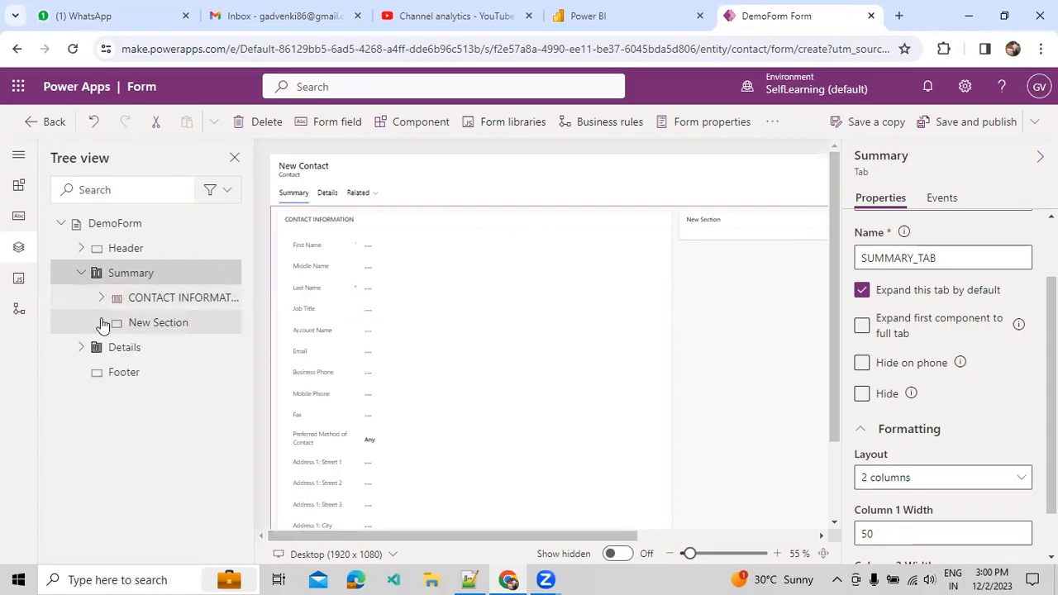
left_click(174, 321)
left_click(956, 281)
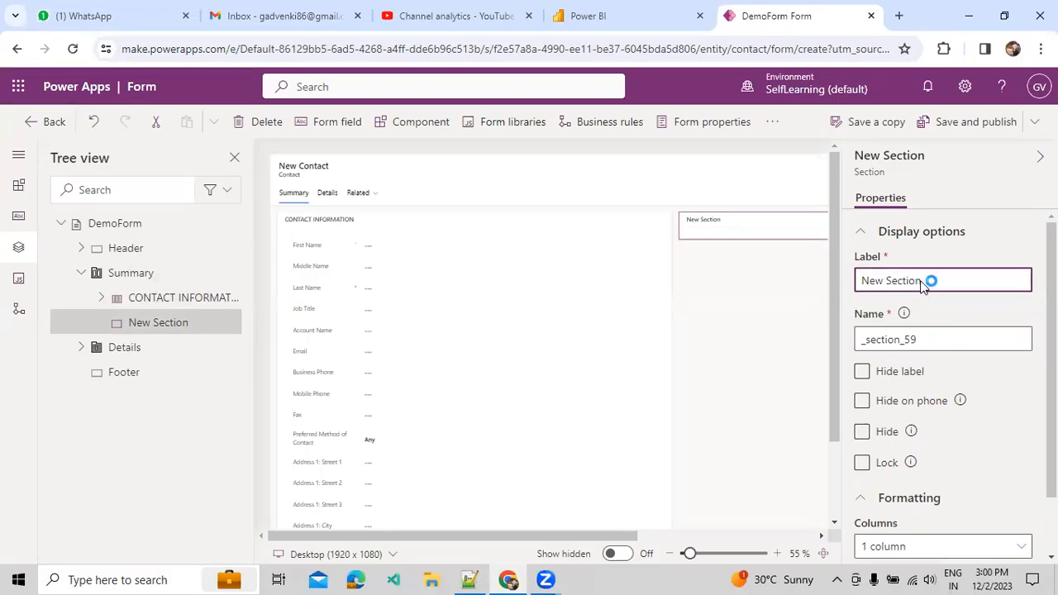
key("ctrl+s")
left_click(680, 454)
triple_click(965, 282)
type("DemoD")
left_click_drag(625, 537, 736, 541)
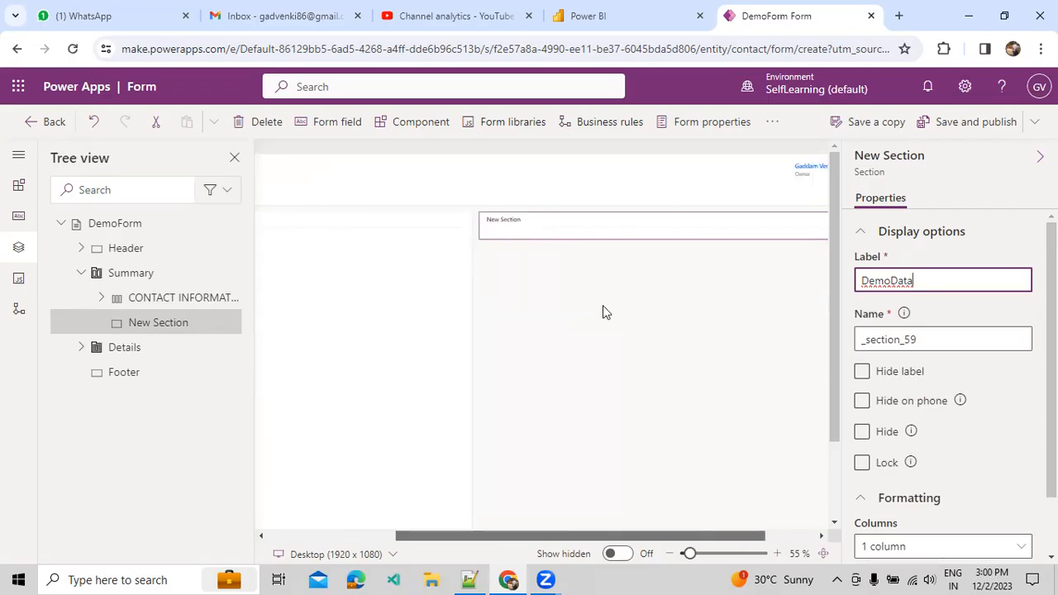
left_click(116, 380)
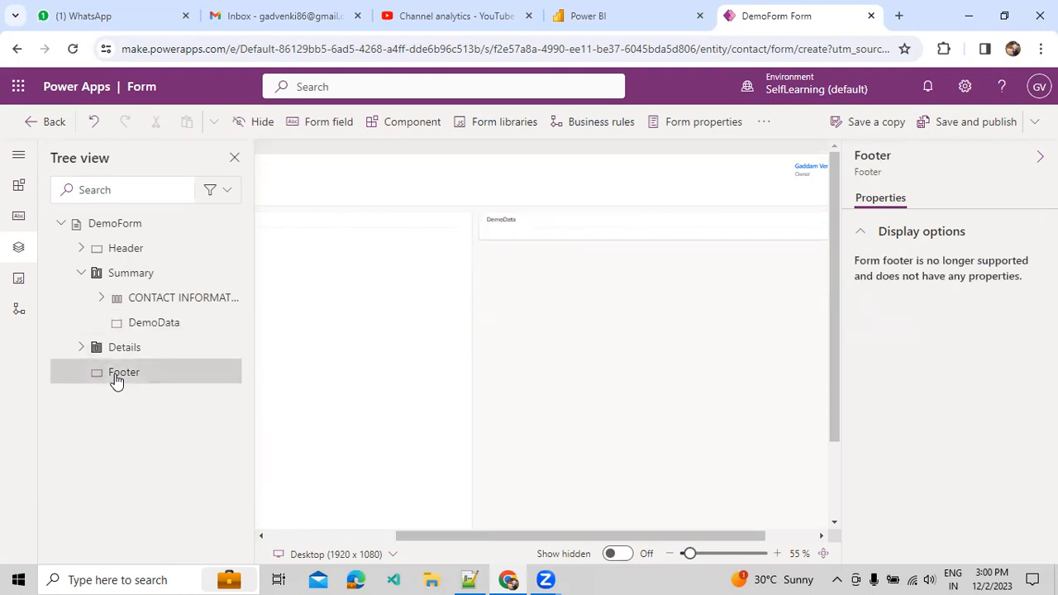
Look at the Summary tab's properties, the form libraries and the business rules of the form.
left_click(129, 286)
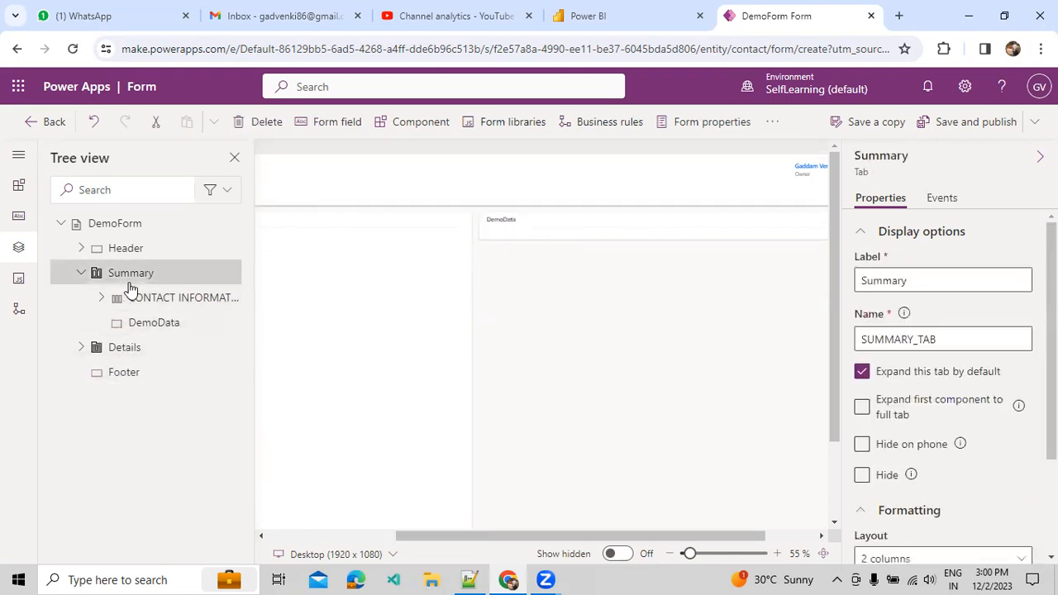
left_click(20, 285)
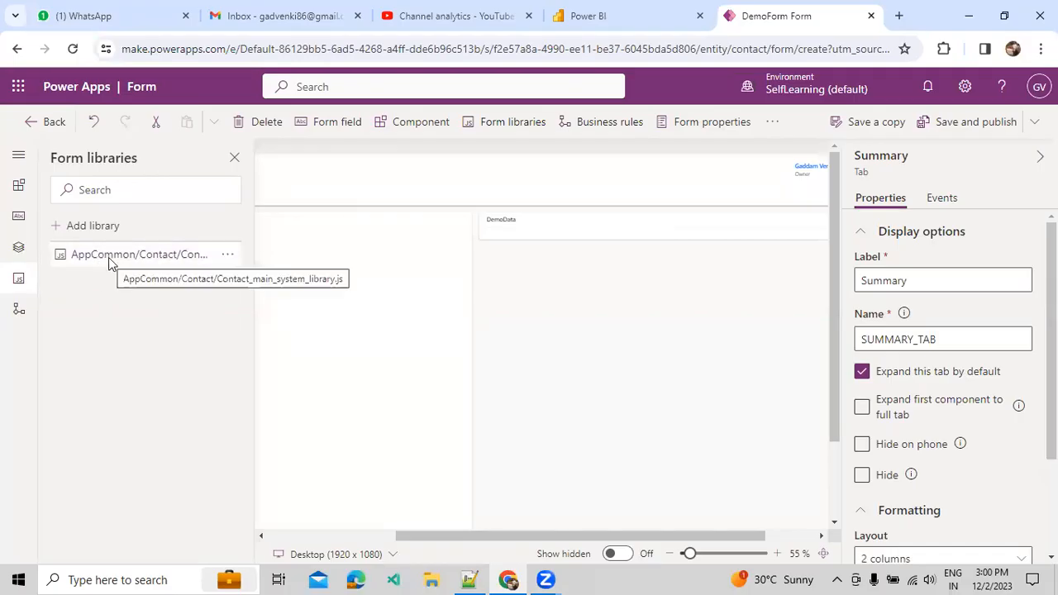
left_click(20, 313)
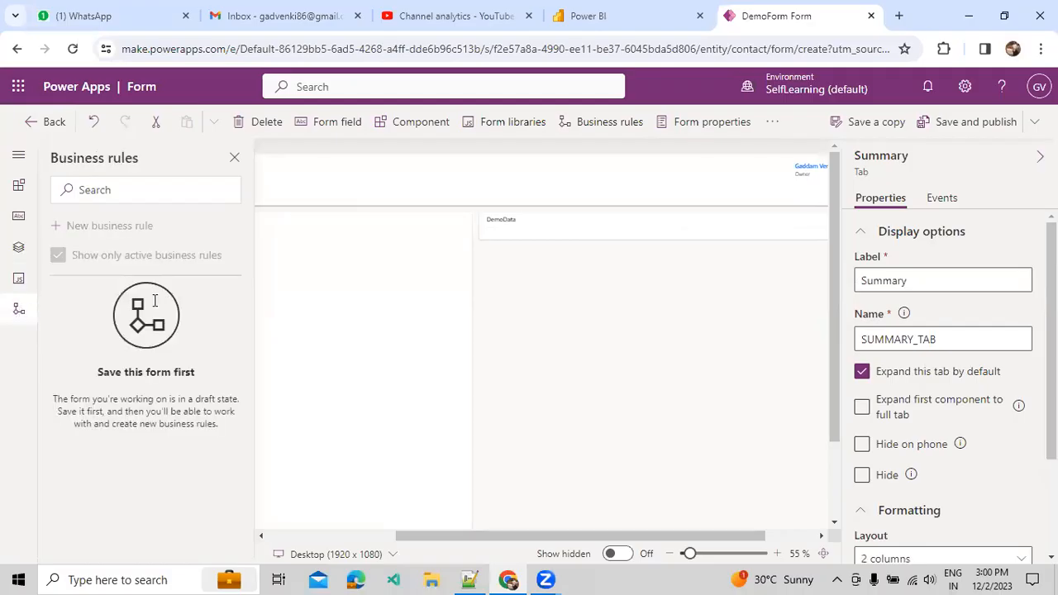
Add a 1-column section to the Summary tab below the CONTACT INFORMATION section.
left_click(23, 187)
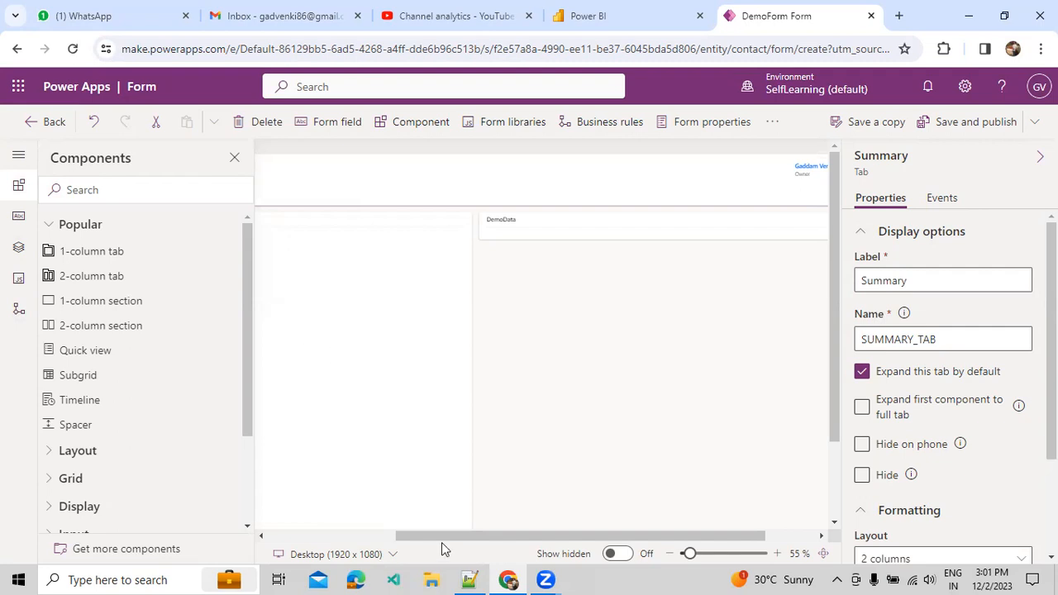
left_click_drag(434, 536, 260, 557)
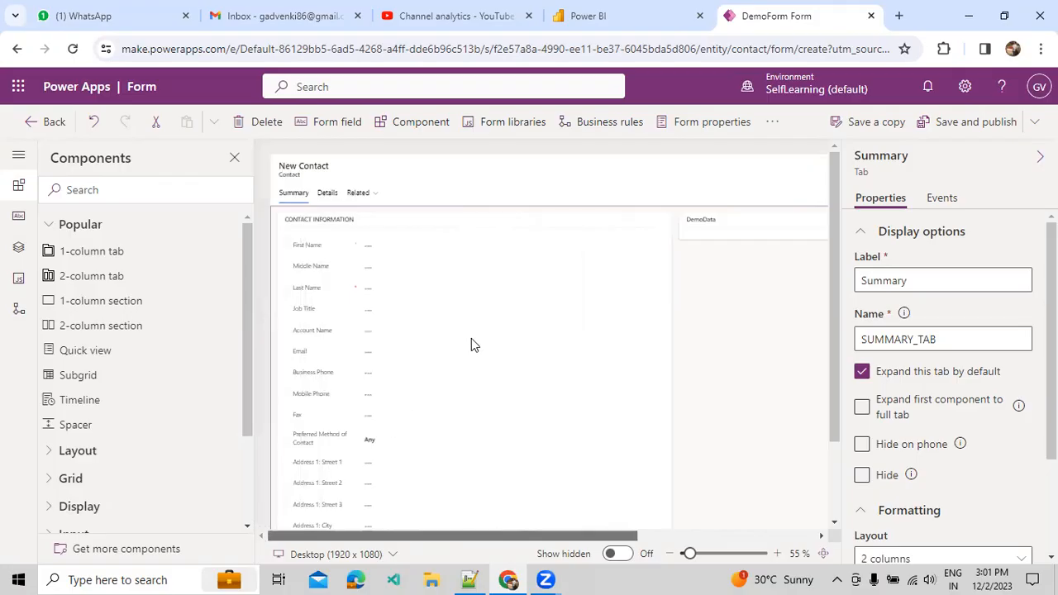
scroll(467, 363, "down", 3)
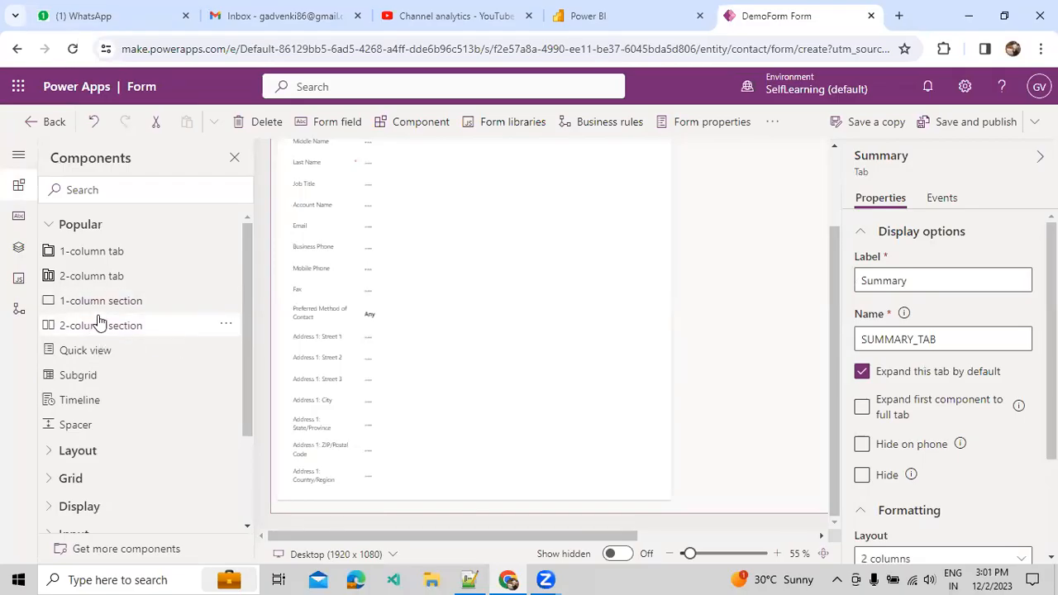
left_click_drag(101, 309, 321, 499)
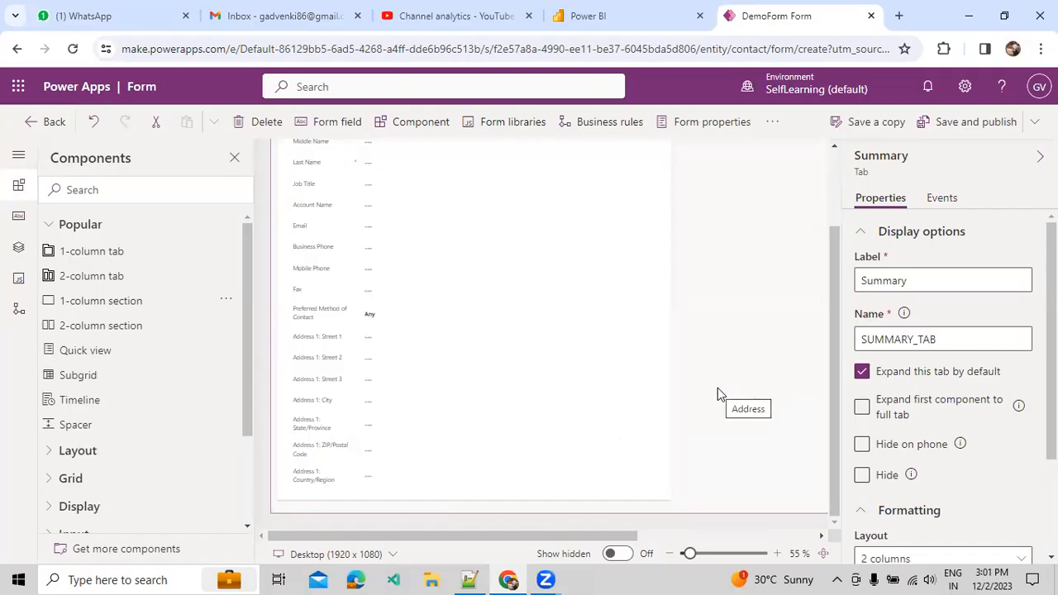
left_click_drag(149, 300, 302, 507)
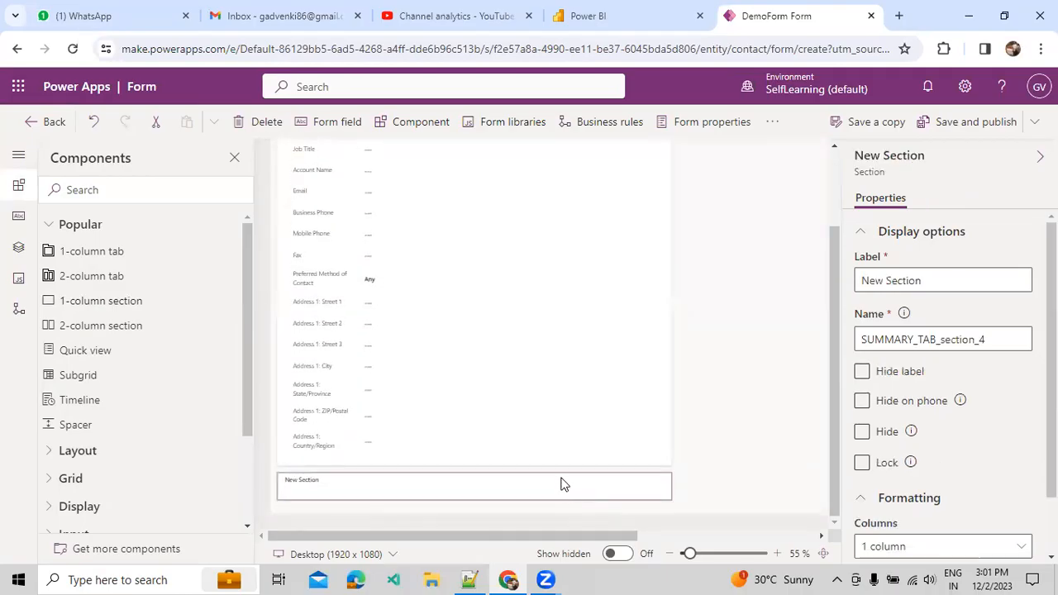
Change the label of the new section below CONTACT INFORMATION to Address Information.
left_click_drag(927, 283, 821, 277)
key("BackSpace")
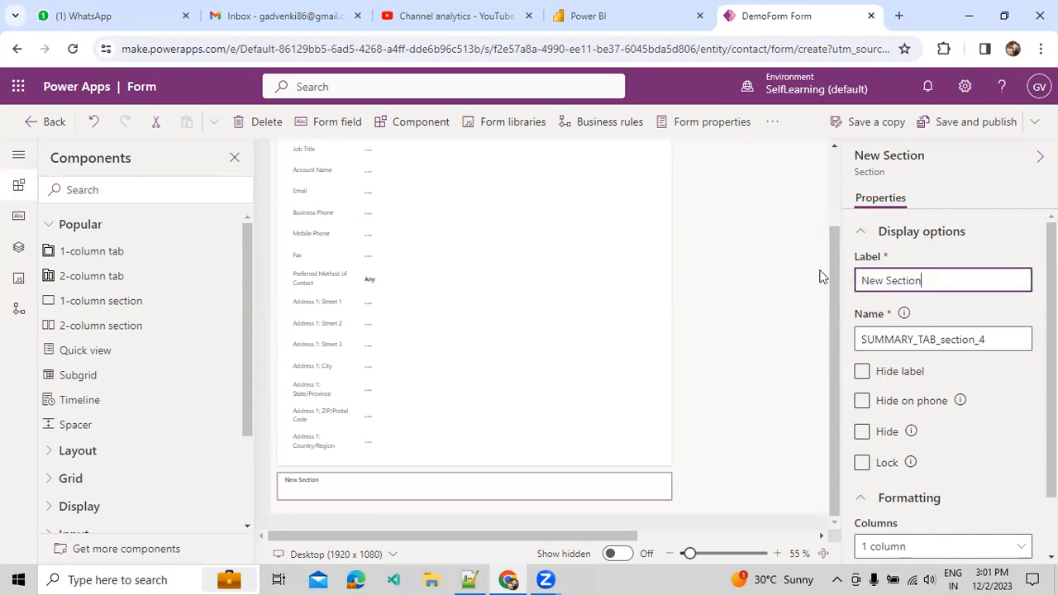
key("ctrl+a")
type("A")
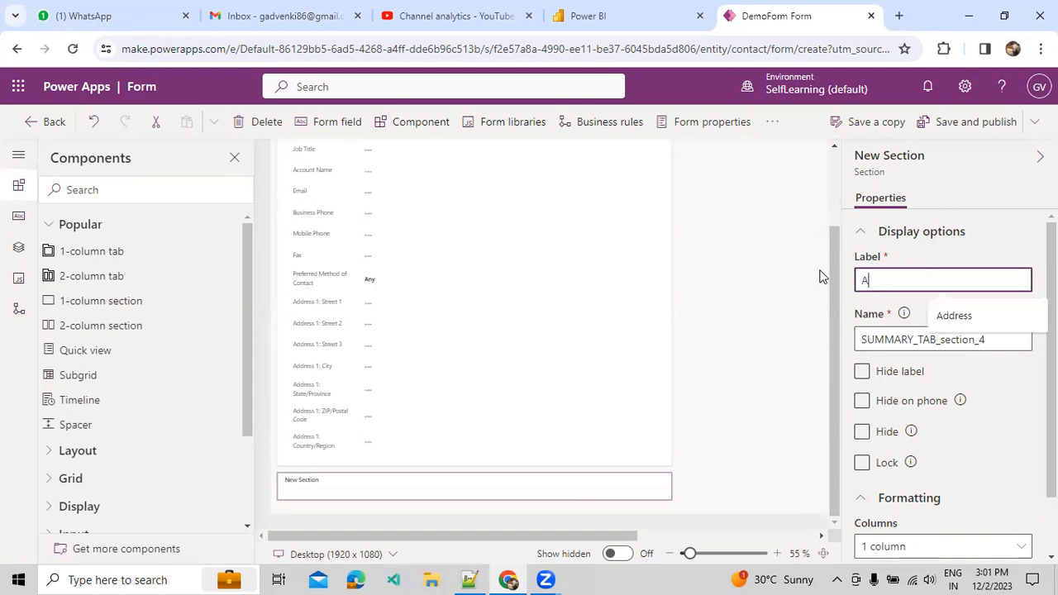
type("ddress Information")
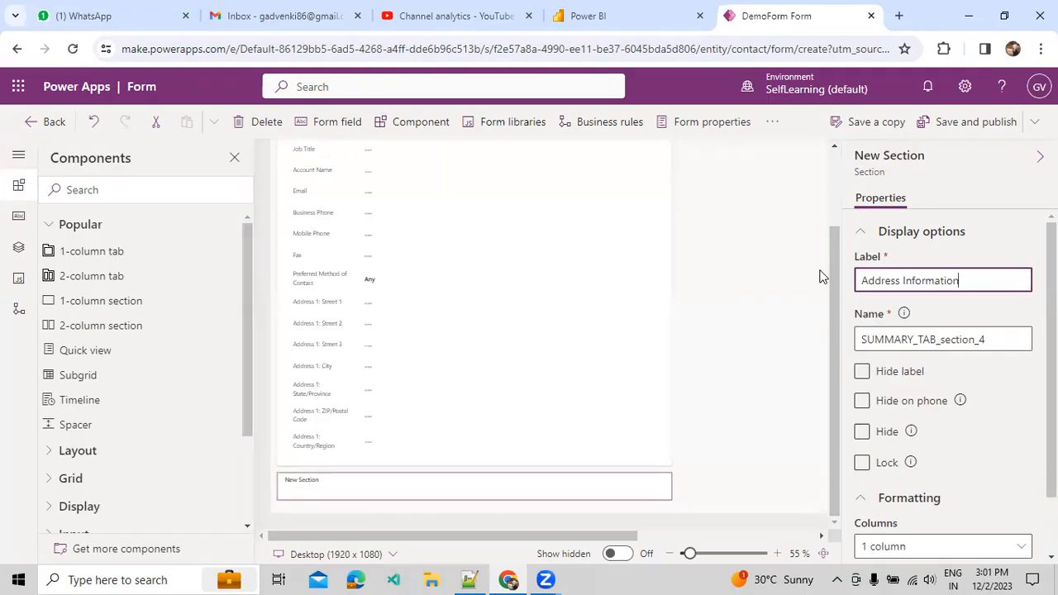
Move the Address 1 fields from the CONTACT INFORMATION section into the Address Information section.
left_click(778, 553)
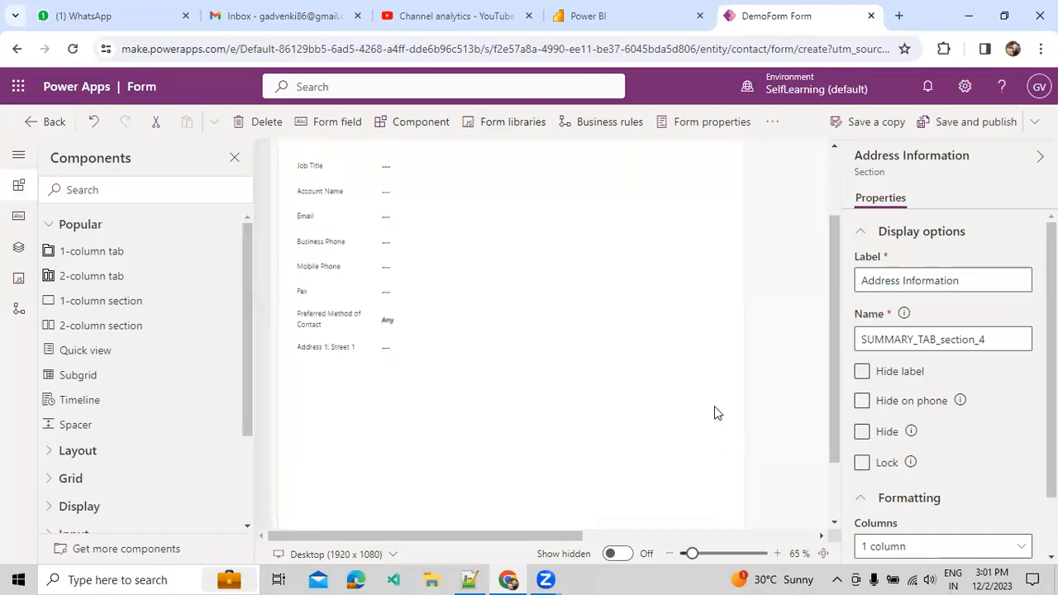
scroll(717, 412, "down", 1)
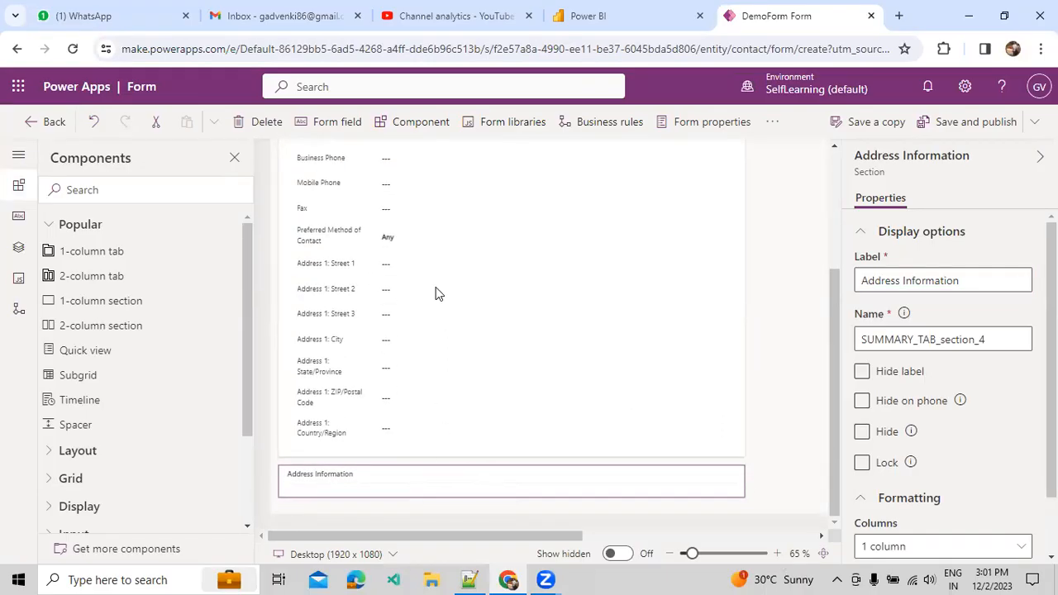
left_click(333, 269)
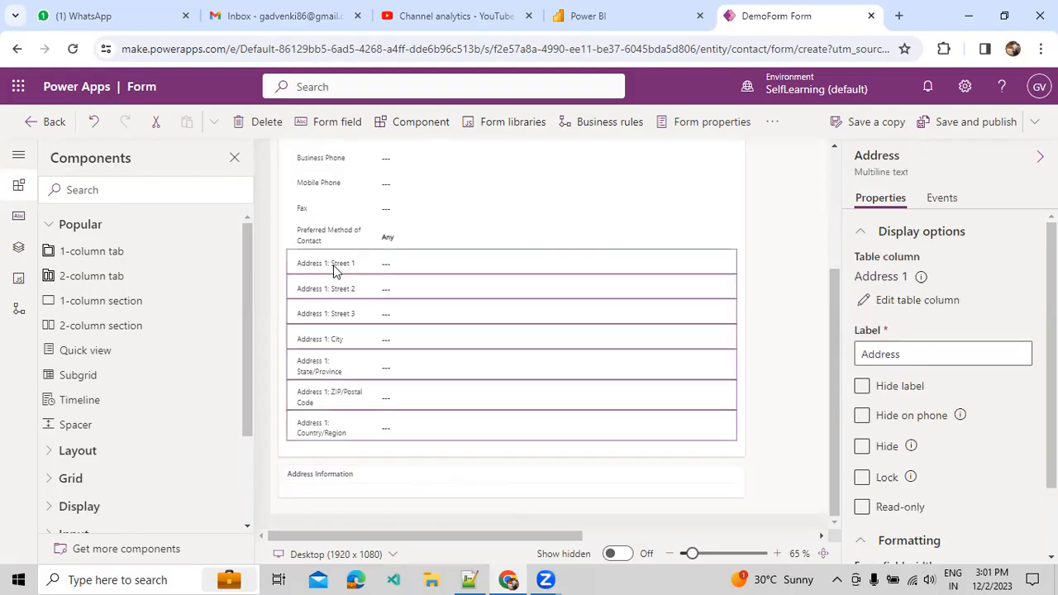
left_click_drag(416, 302, 405, 492)
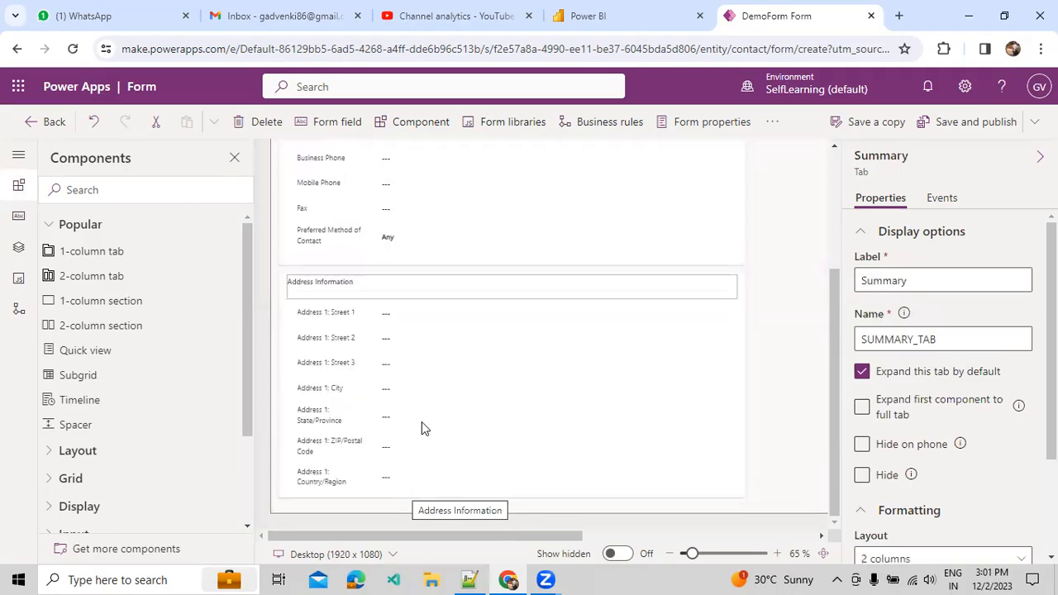
Delete the Address Information section together with its address fields from the Summary tab.
scroll(456, 291, "up", 2)
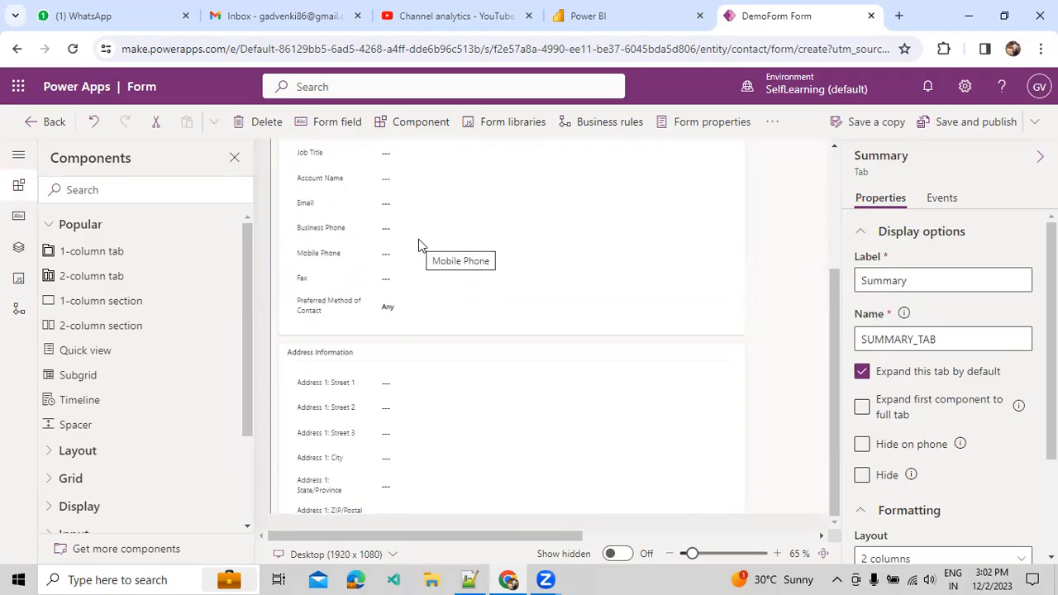
scroll(425, 281, "down", 2)
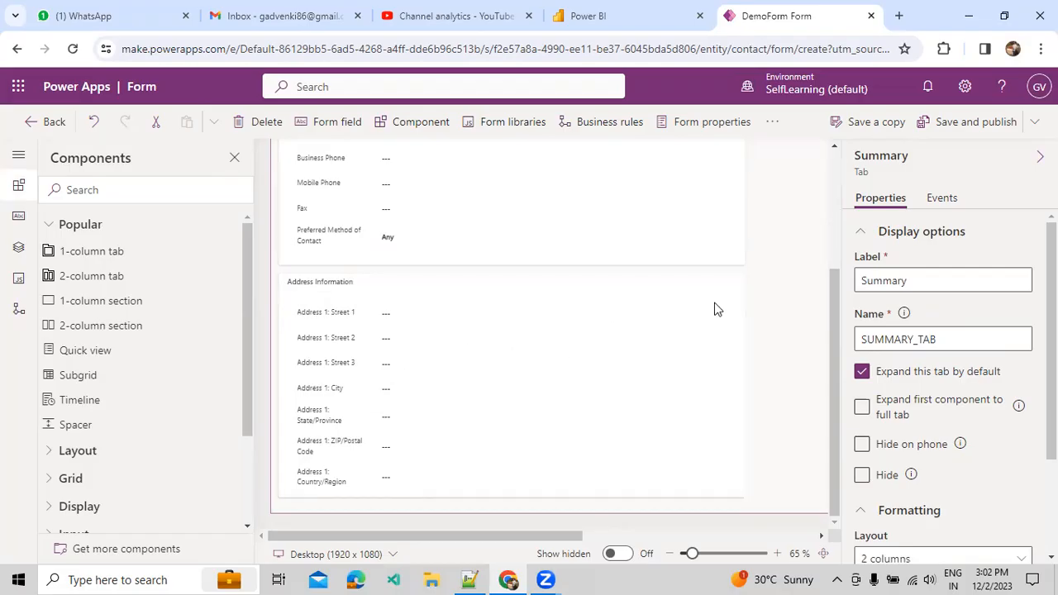
left_click(738, 304)
left_click(739, 283)
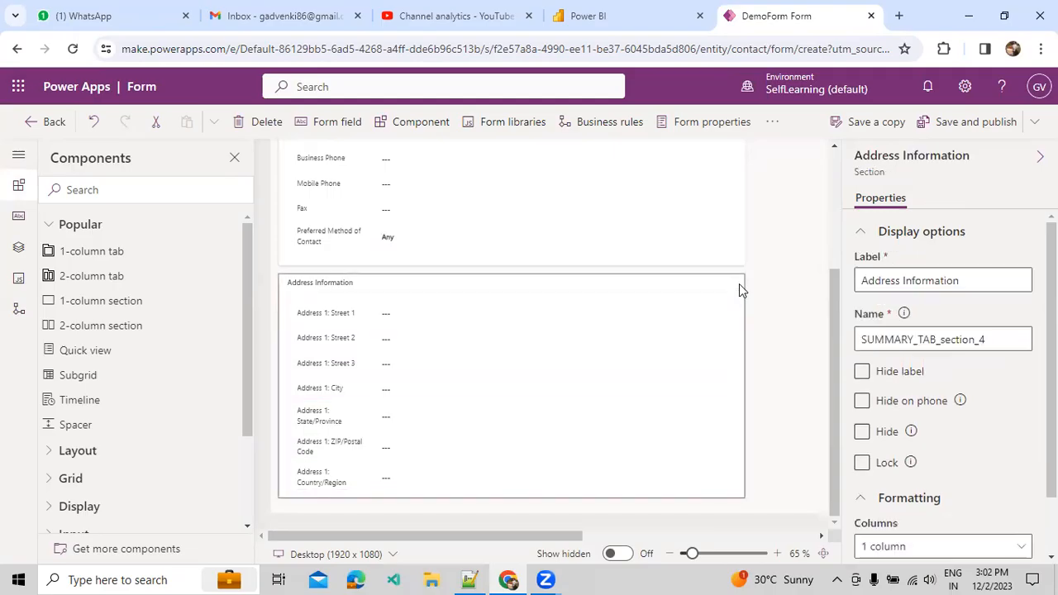
left_click(261, 128)
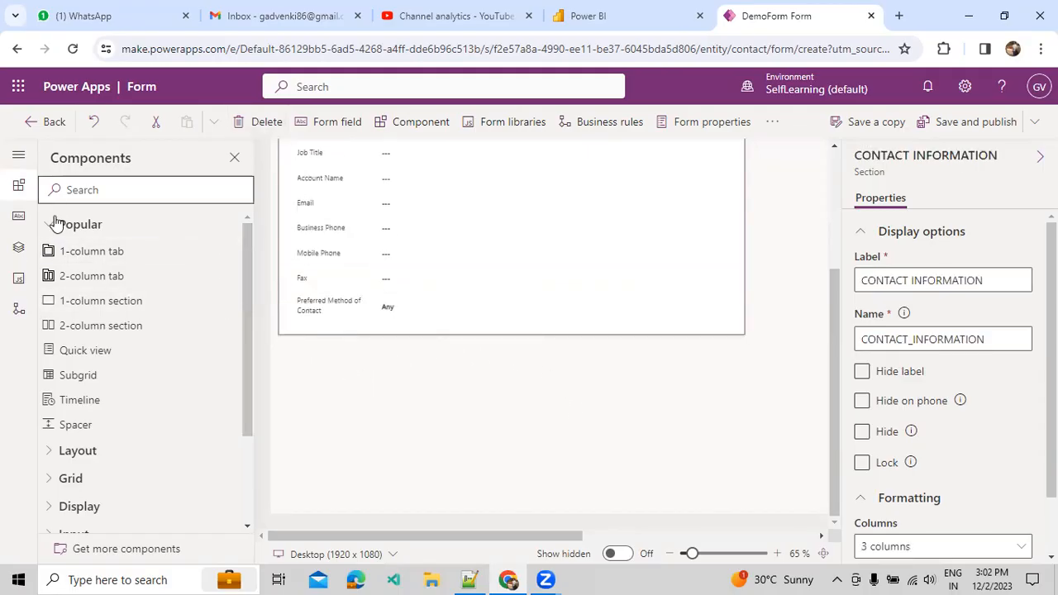
Add another 1-column section below CONTACT INFORMATION and label it TestResult.
left_click_drag(111, 307, 328, 357)
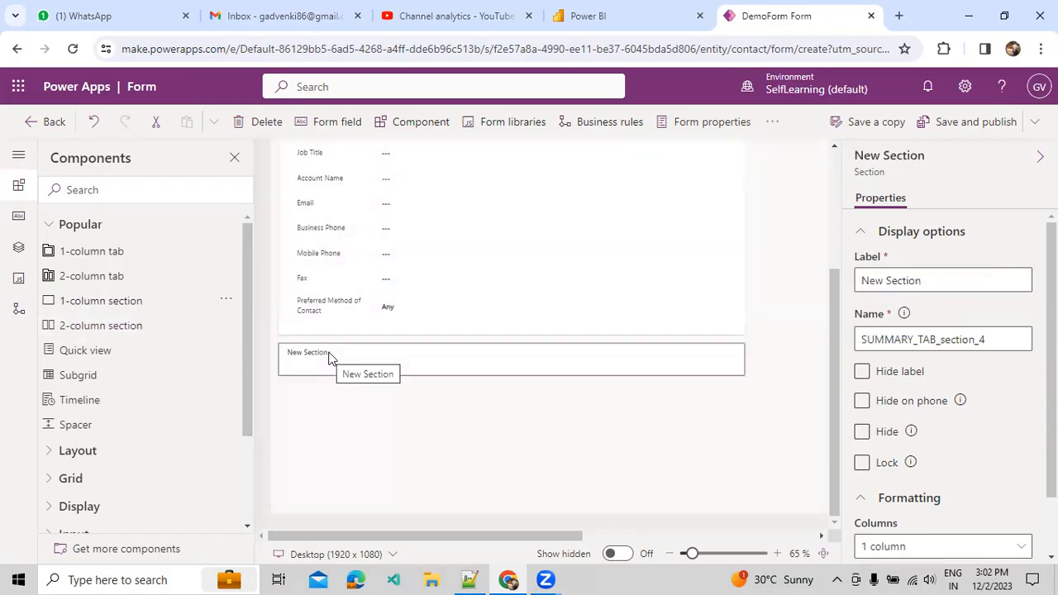
left_click(951, 281)
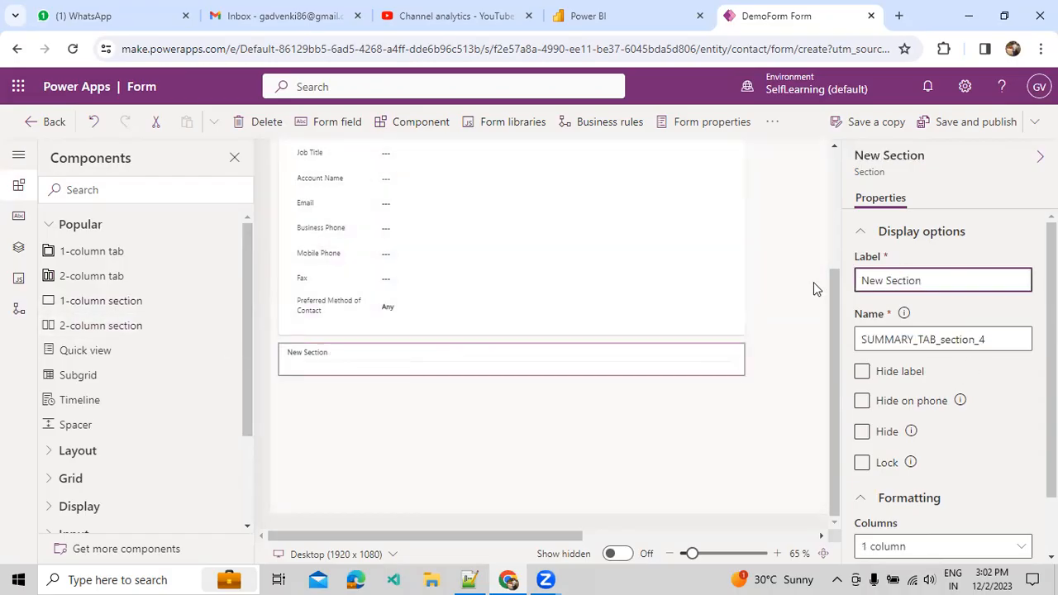
key("ctrl+a")
type("Test")
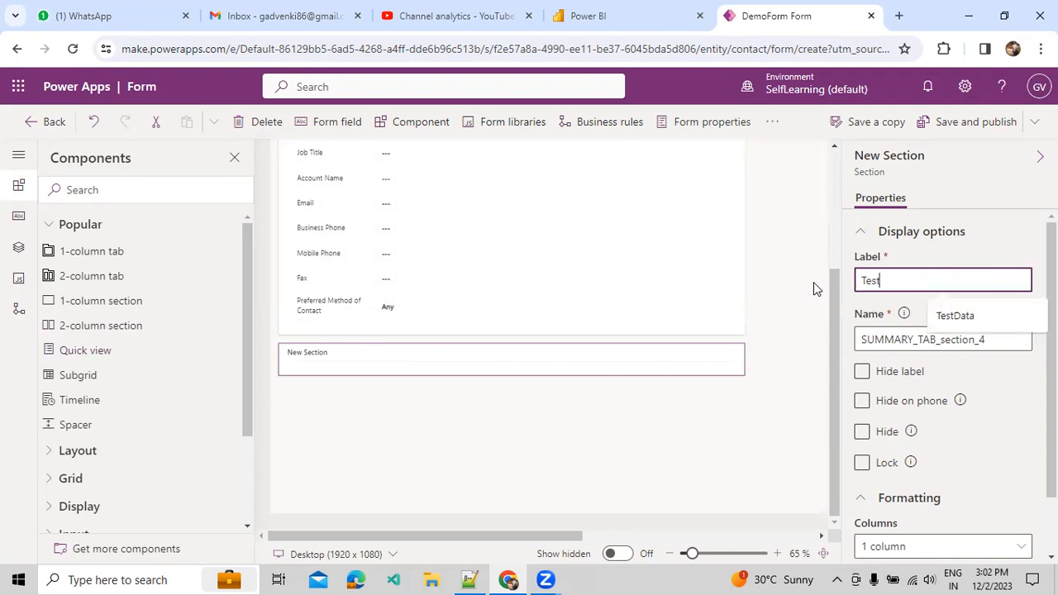
type("Result")
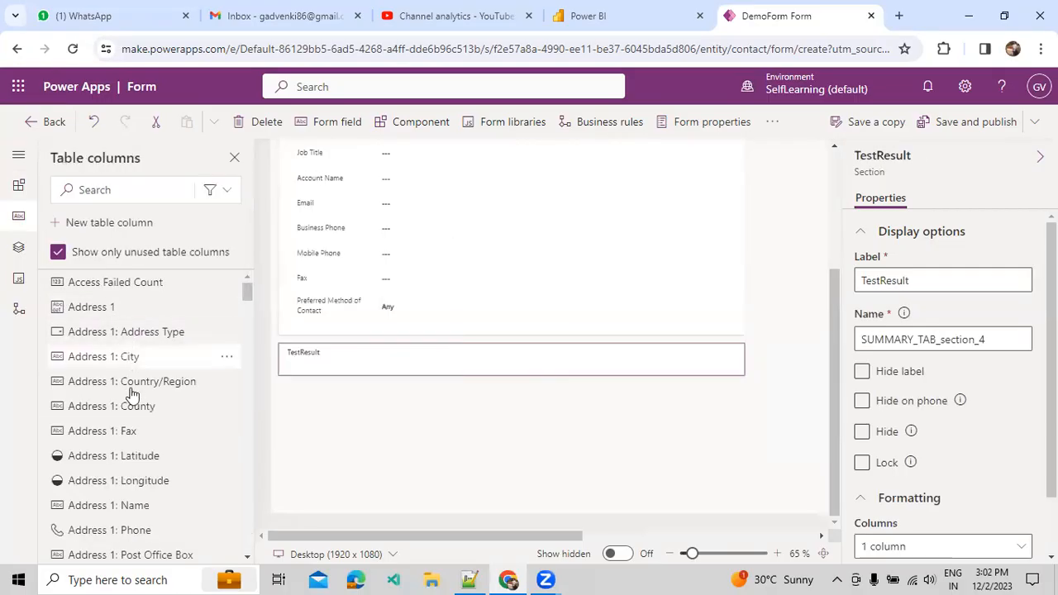
Add the columns Address 1: Street 1, Address 1: Telephone 2, Address 2: City and Address 2: Fax to the TestResult section.
scroll(137, 401, "down", 3)
left_click_drag(157, 398, 472, 370)
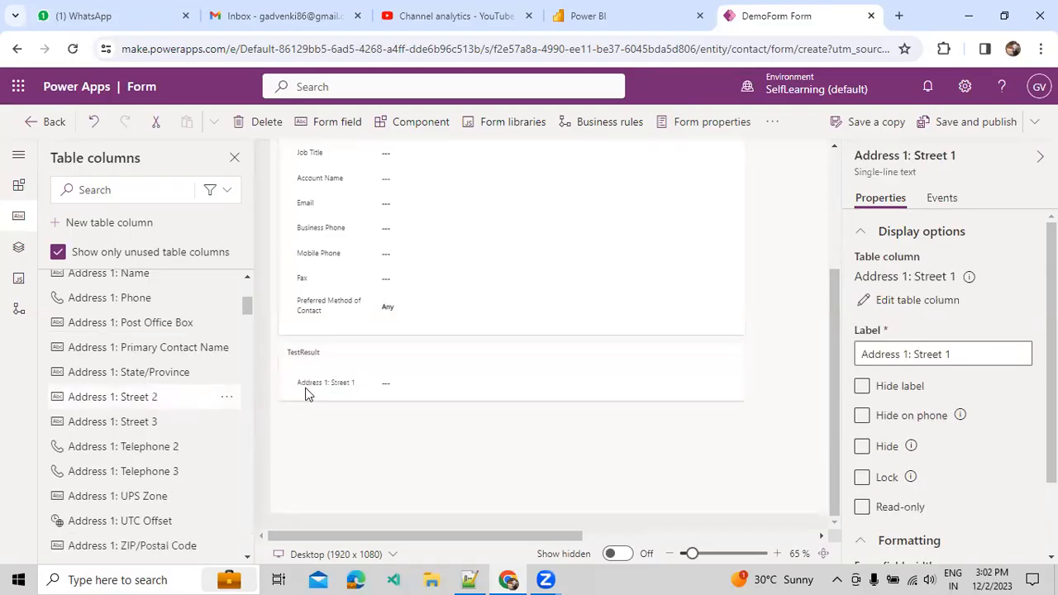
left_click_drag(185, 439, 274, 425)
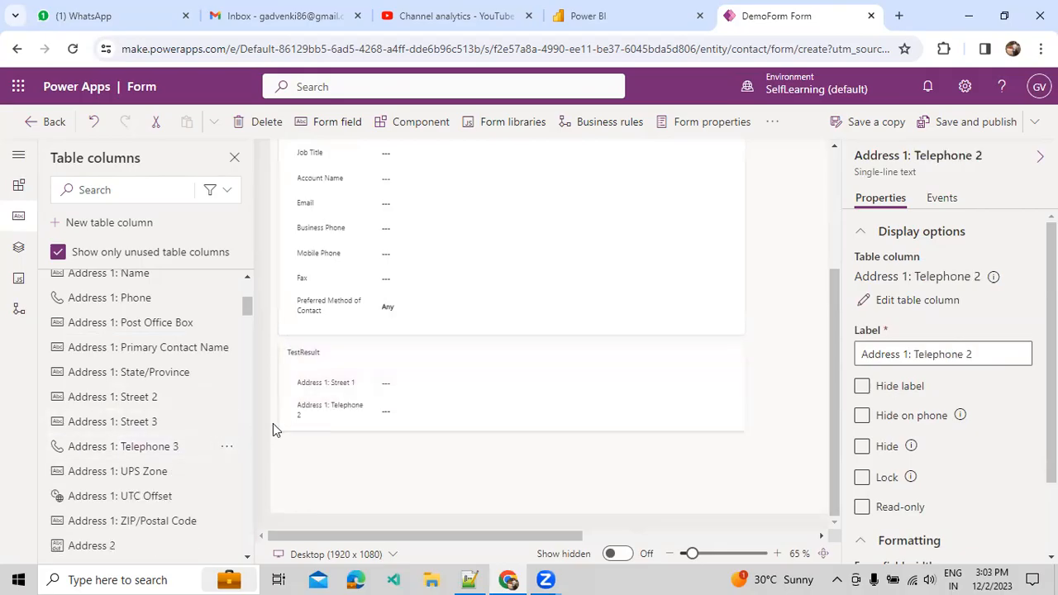
scroll(129, 463, "down", 3)
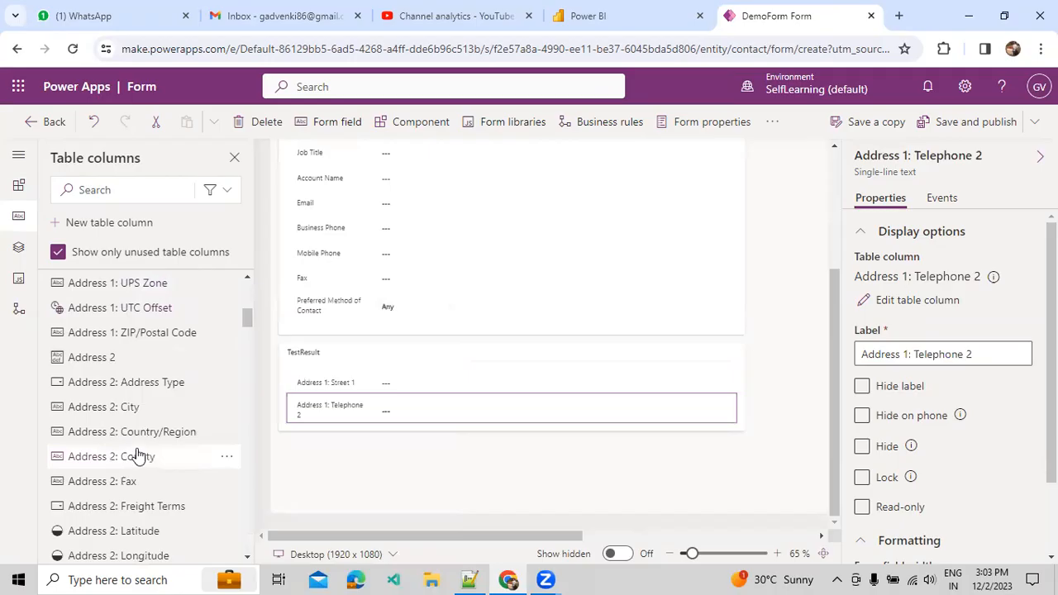
left_click_drag(314, 419, 306, 483)
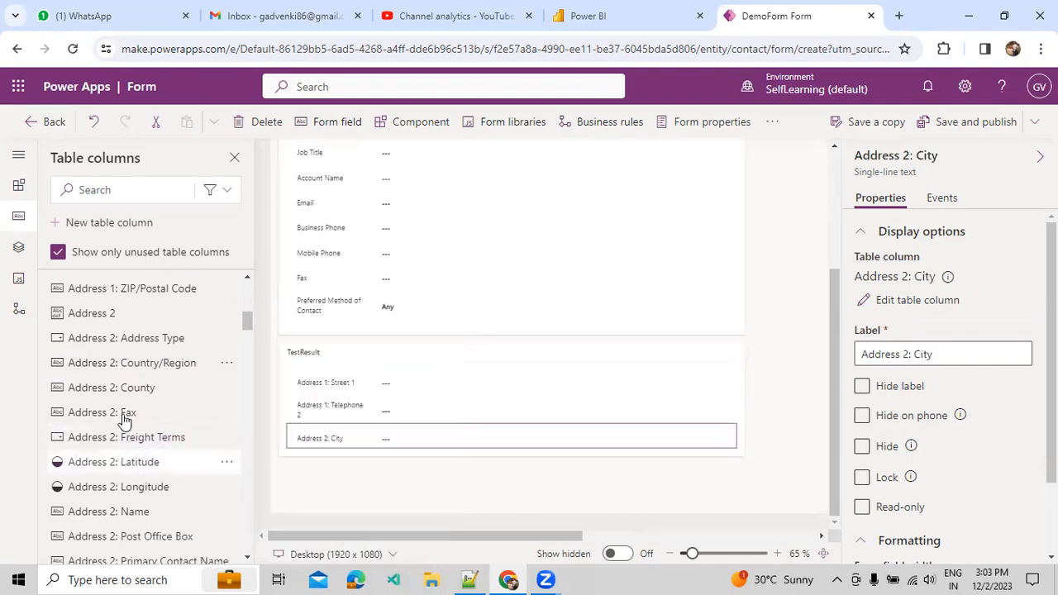
left_click_drag(122, 413, 324, 446)
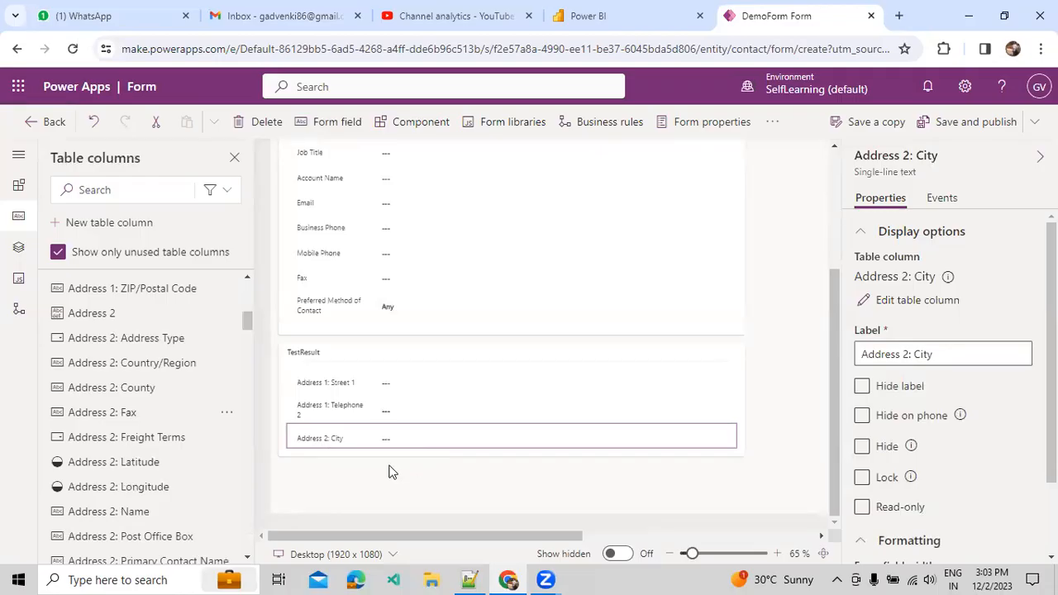
left_click_drag(159, 411, 372, 439)
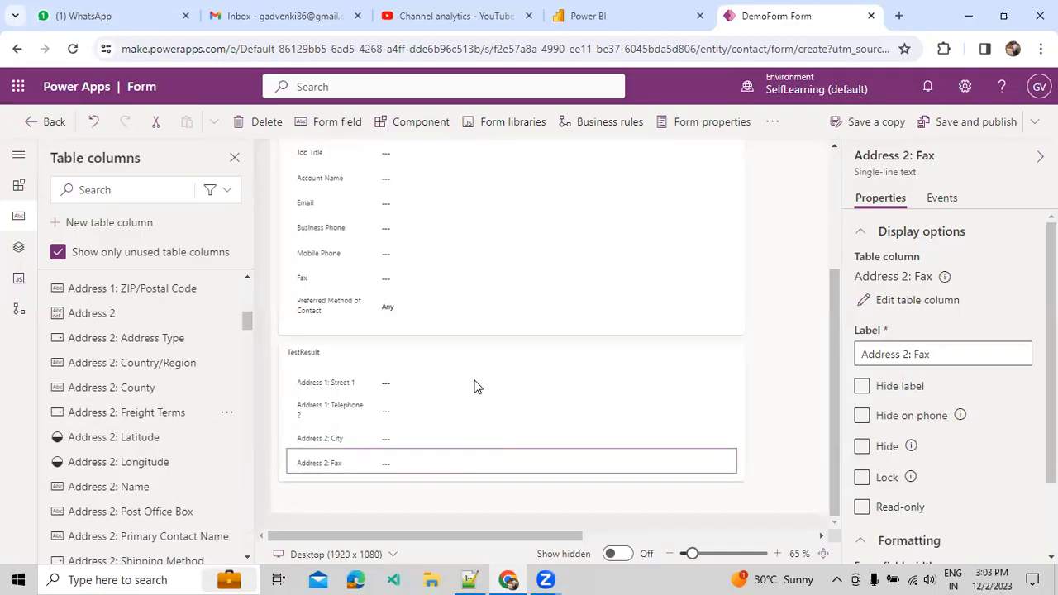
Reorder the TestResult fields as Address 1: Street 1, Address 1: Telephone 2, Address 2: Fax and Address 2: City.
left_click_drag(369, 467, 370, 385)
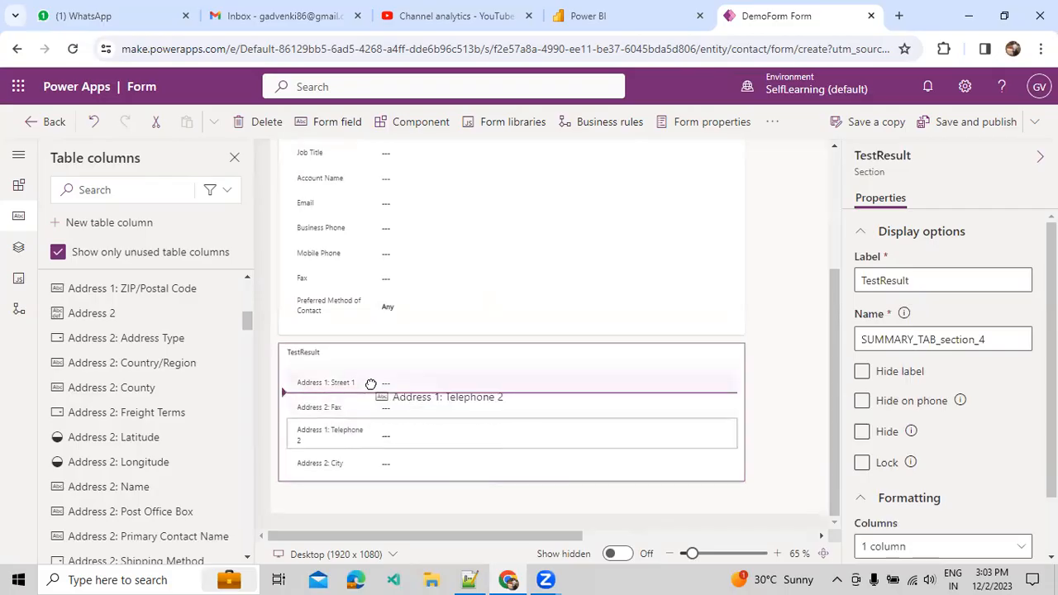
left_click_drag(371, 384, 370, 389)
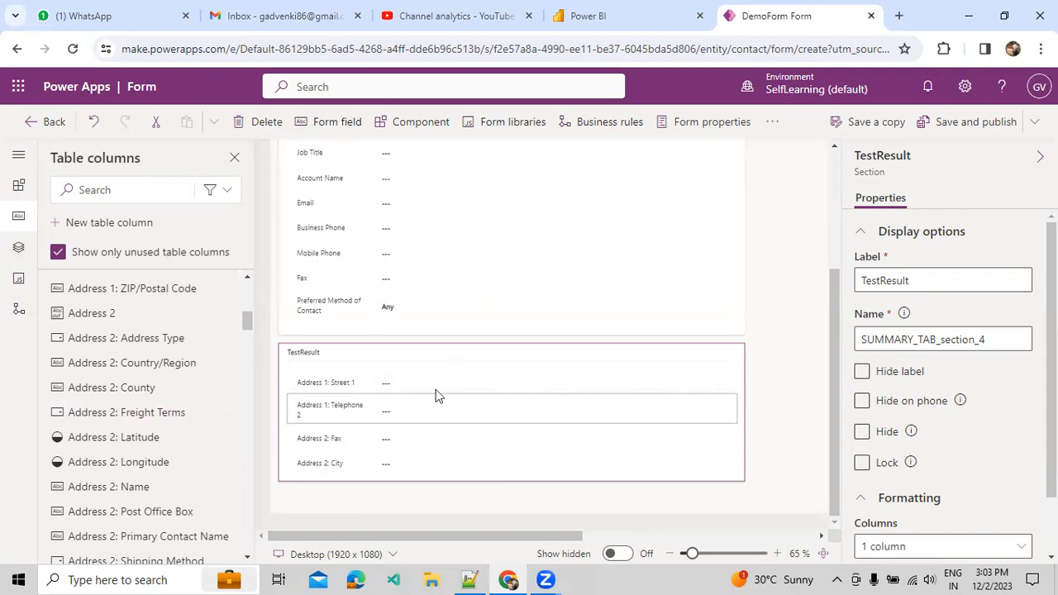
Show the column layout choices for the TestResult section and leave its layout at 1 column.
scroll(874, 477, "down", 1)
left_click(874, 477)
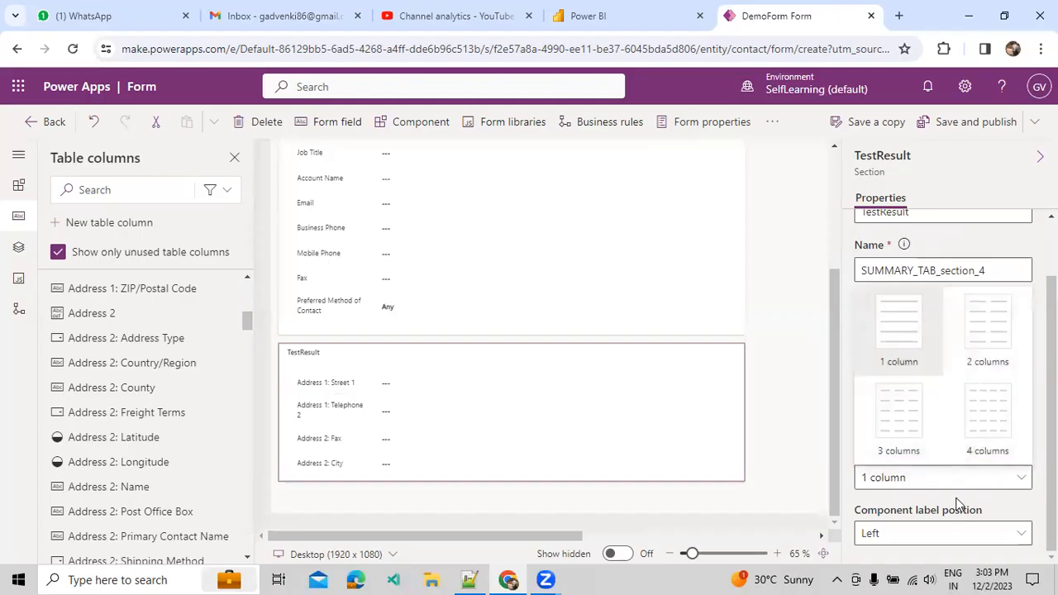
left_click(726, 354)
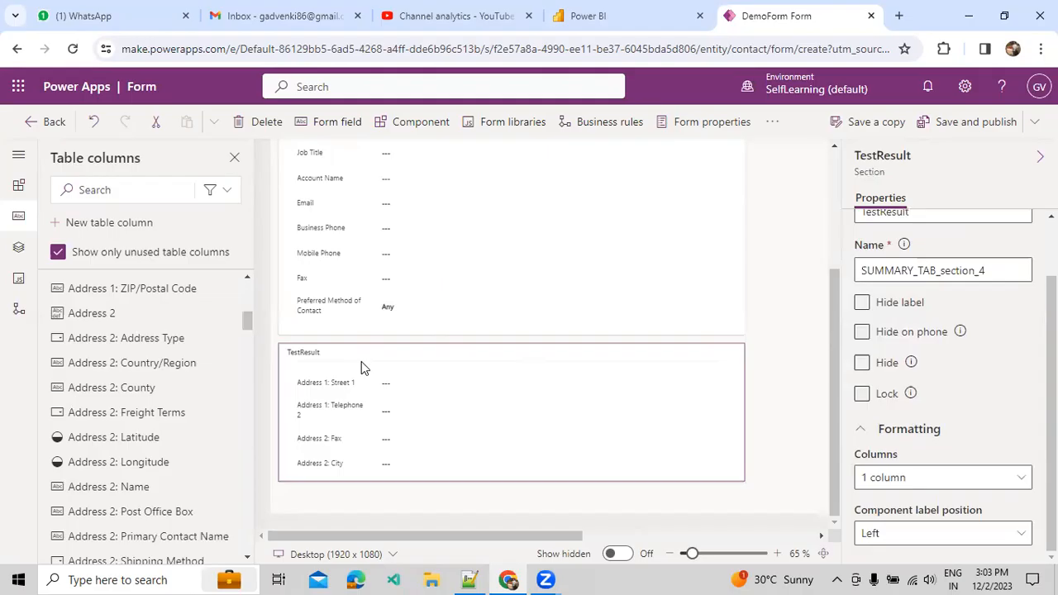
Delete all fields from the TestResult section: Address 1: Street 1, Address 1: Telephone 2, Address 2: Fax and Address 2: City.
left_click(363, 392)
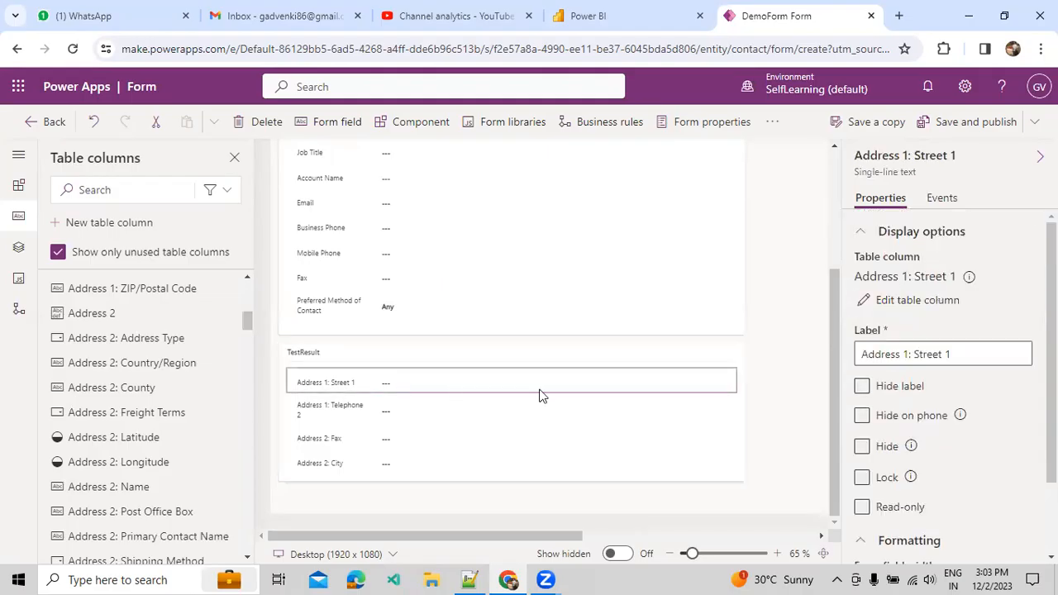
left_click(250, 123)
left_click(337, 393)
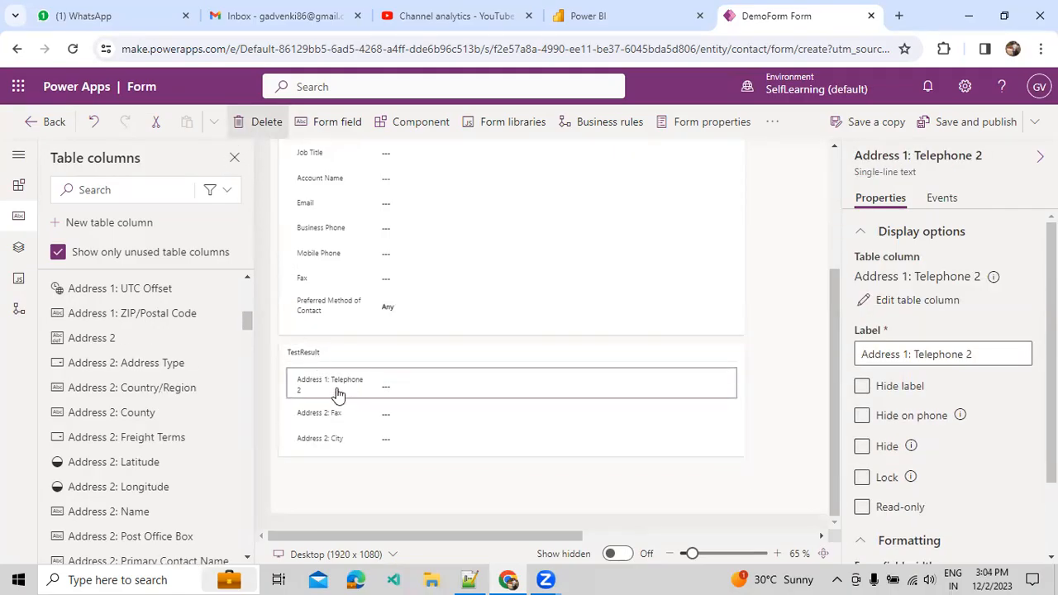
key("Delete")
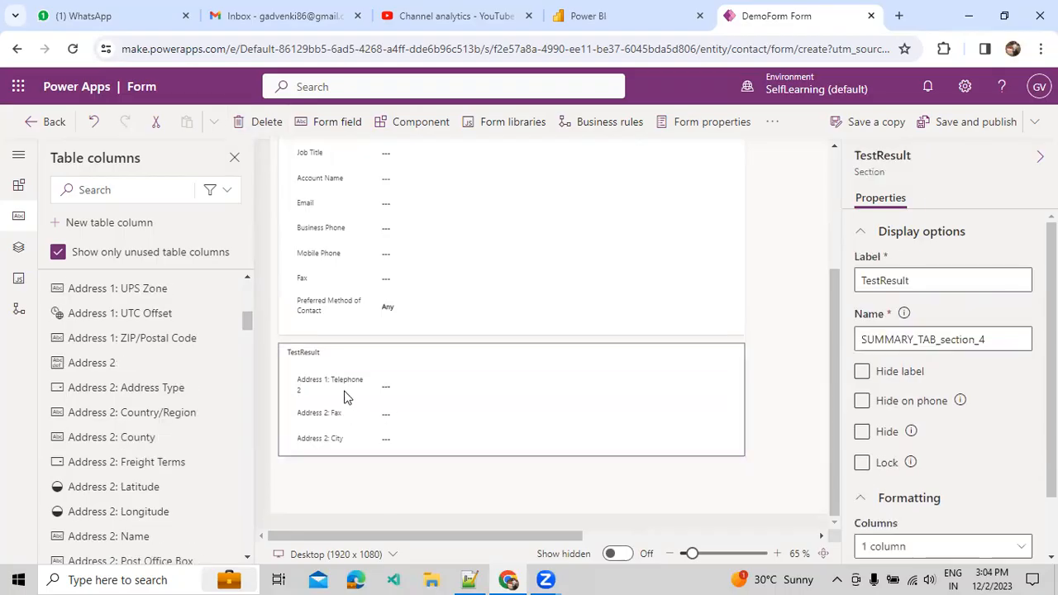
left_click(257, 122)
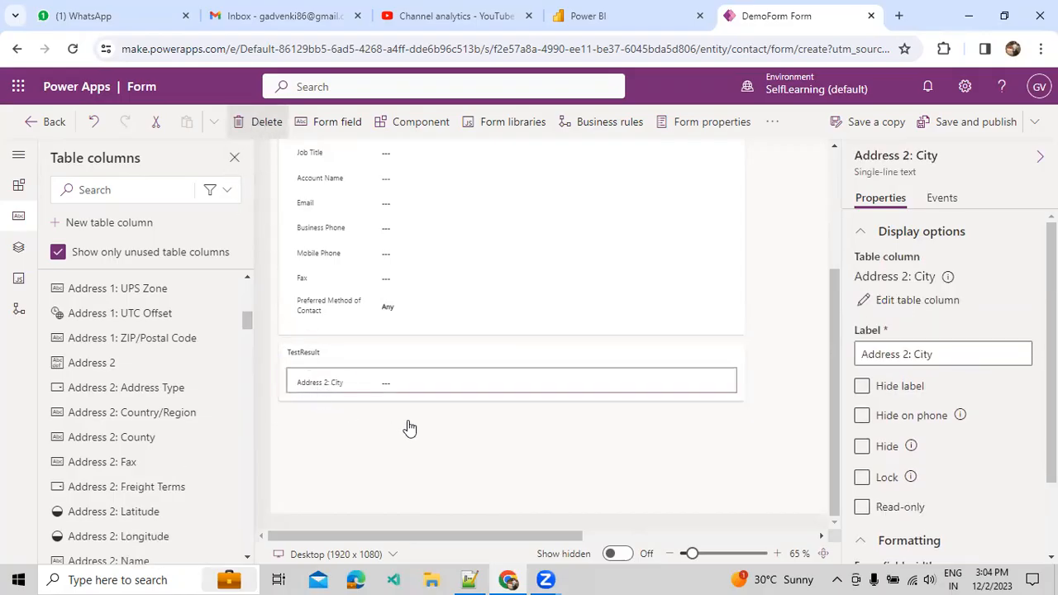
key("Delete")
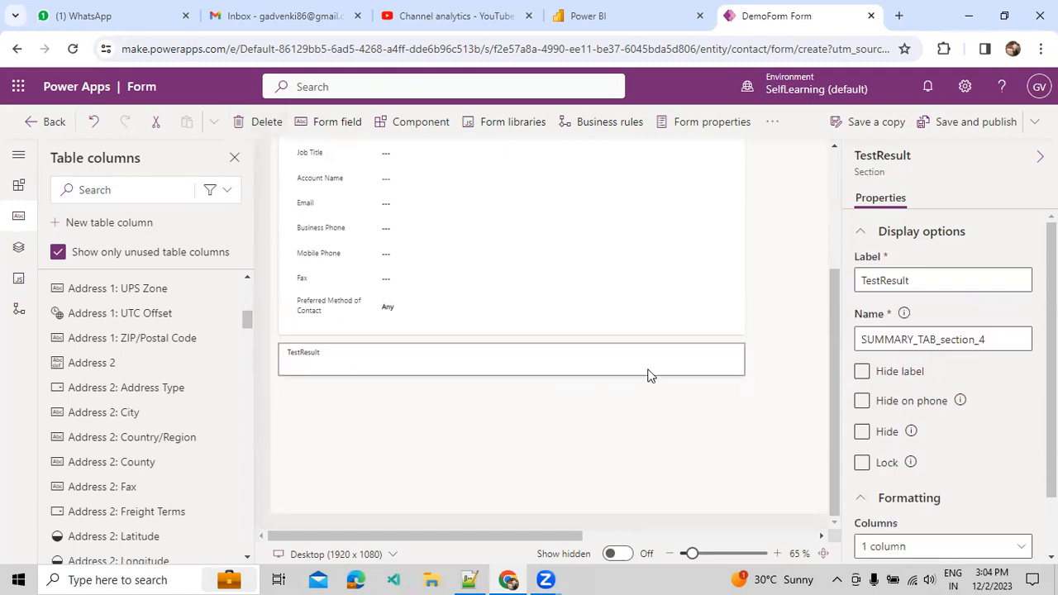
Set the TestResult section to 2 columns and add Address 2: Address Type and Address 2: Country/Region side by side.
scroll(904, 512, "down", 2)
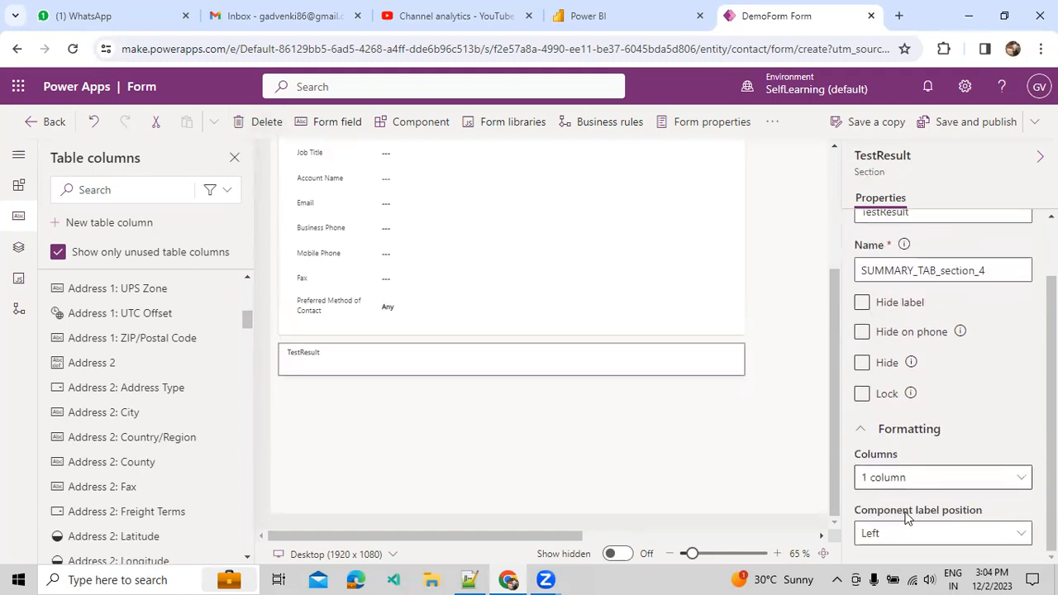
left_click(904, 477)
left_click(962, 376)
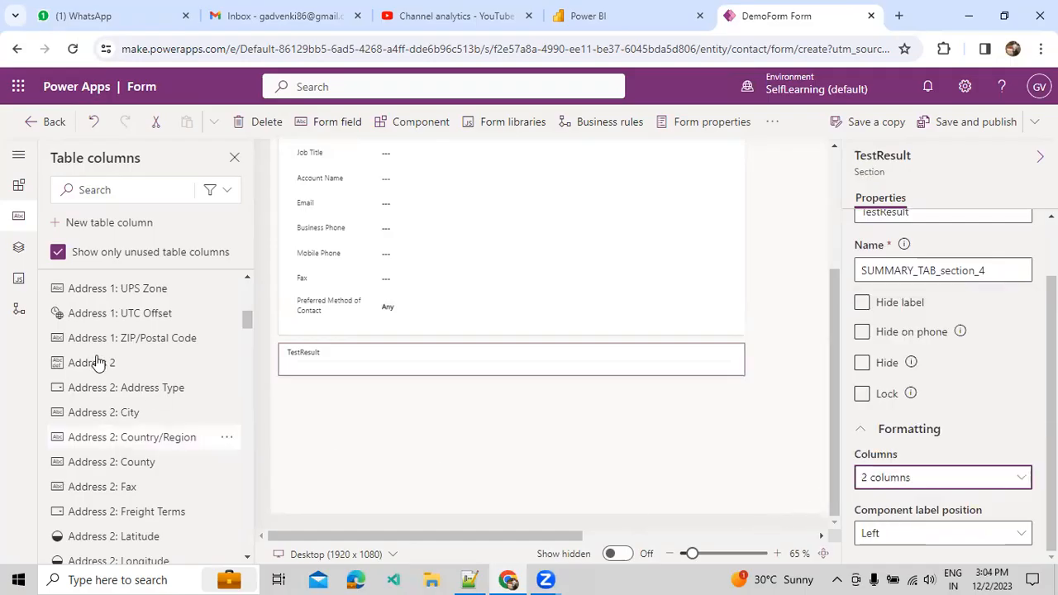
mouse_move(122, 400)
left_click_drag(123, 400, 315, 356)
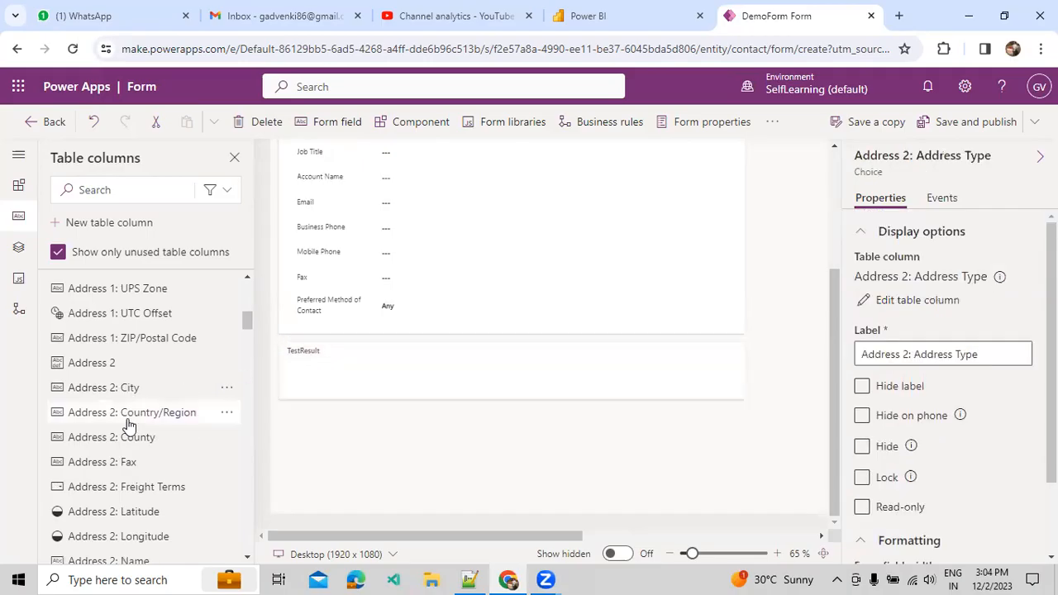
mouse_move(129, 425)
left_click_drag(128, 425, 590, 379)
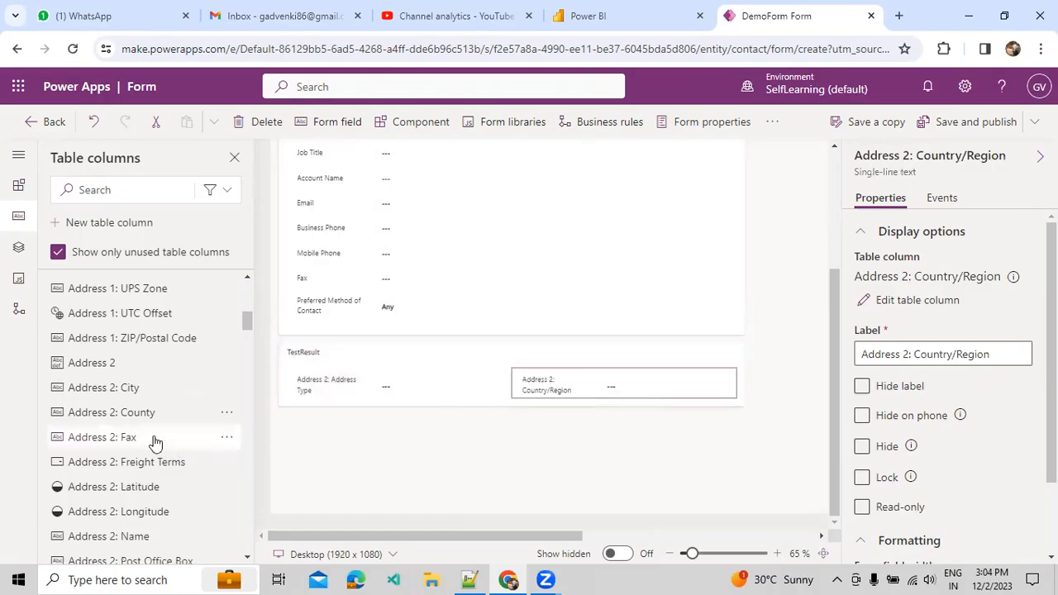
Add Address 1: Phone and Address 1: Fax as the second row of TestResult, with the composite Address 1 column below Address 1: Phone.
scroll(87, 361, "up", 3)
left_click_drag(114, 302, 299, 395)
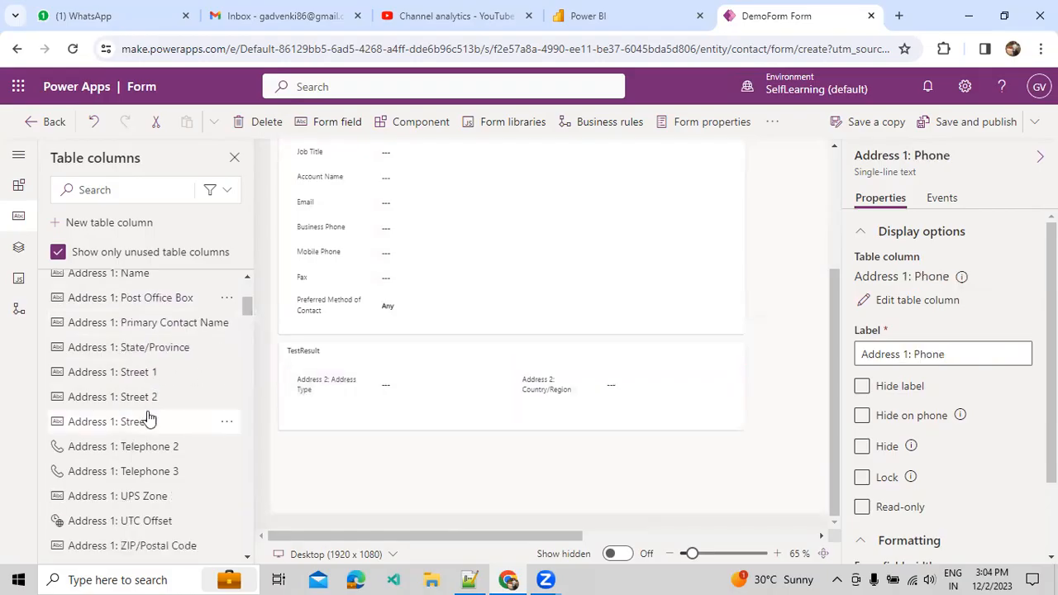
scroll(149, 420, "up", 3)
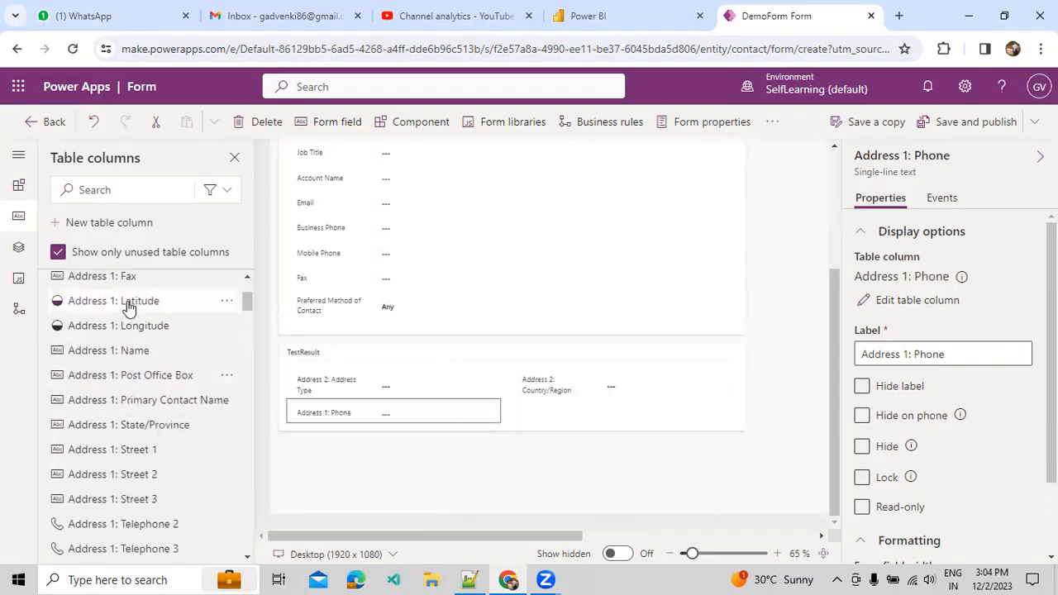
left_click_drag(125, 276, 531, 412)
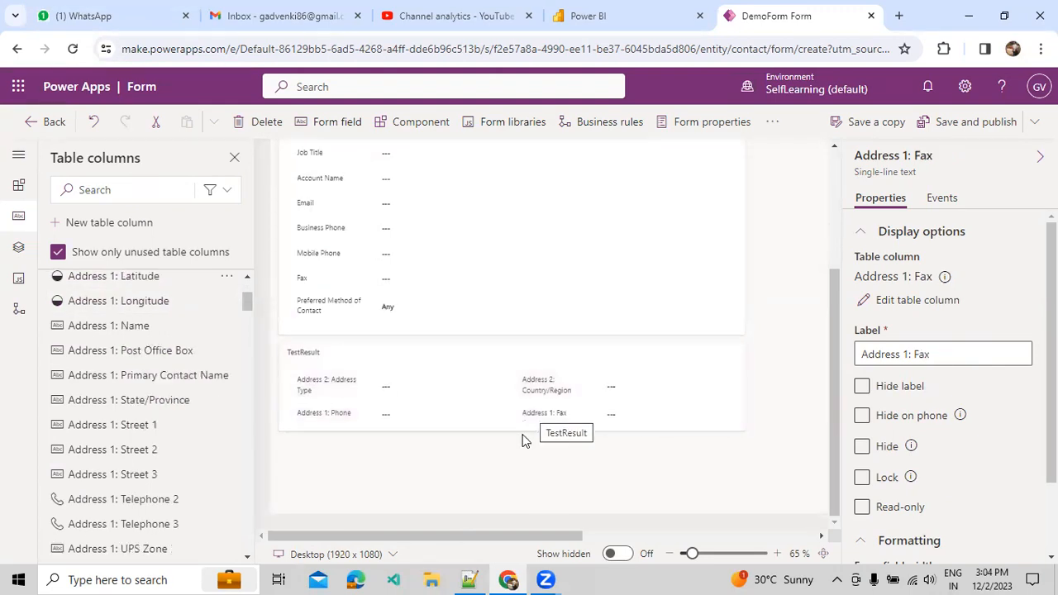
scroll(160, 340, "up", 4)
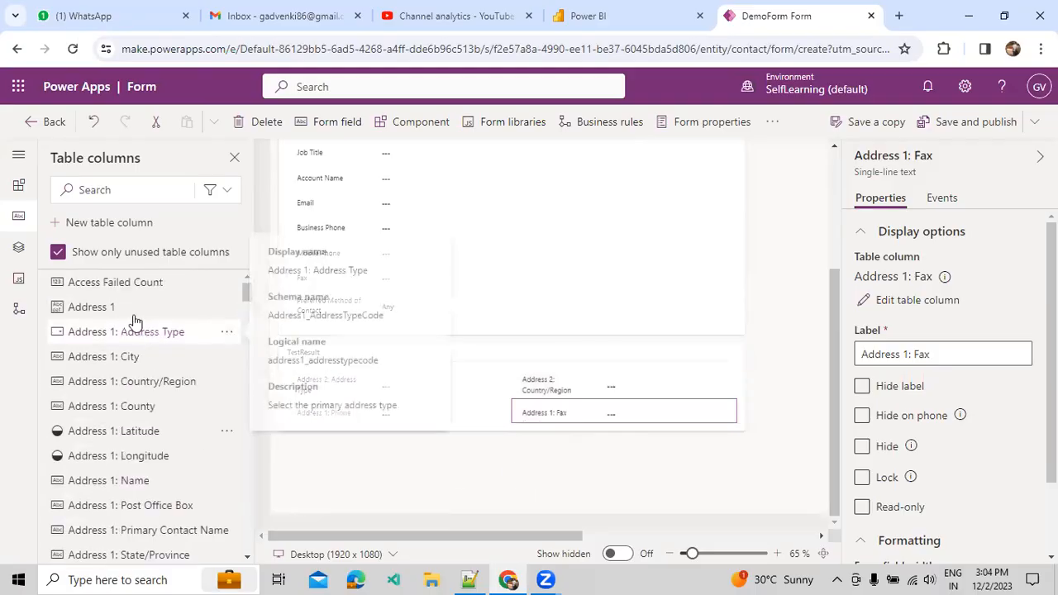
left_click_drag(90, 307, 361, 457)
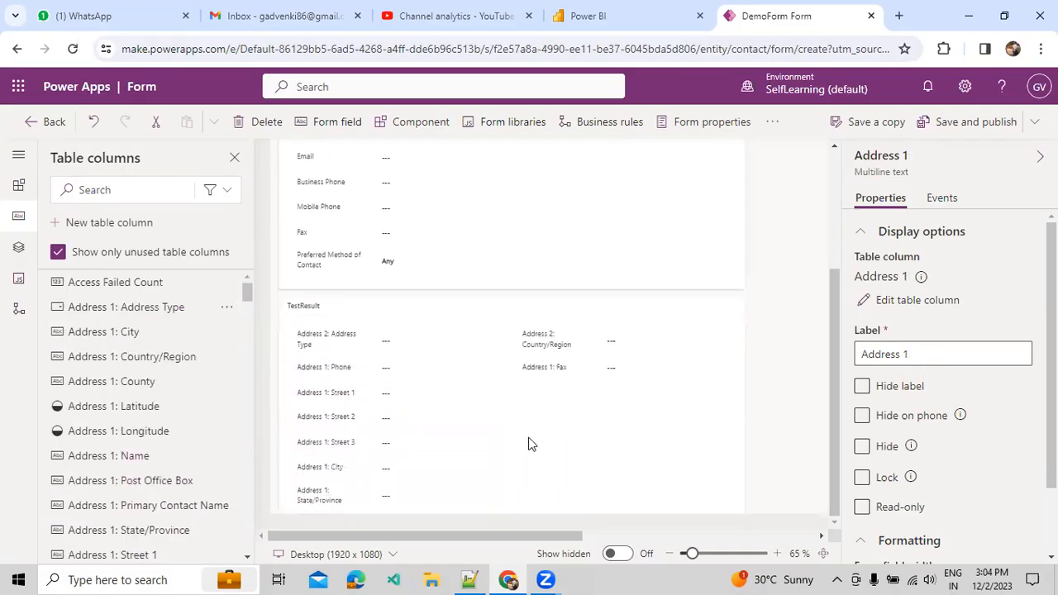
Change the TestResult section's layout to 1 column and review the rearranged fields.
left_click(589, 387)
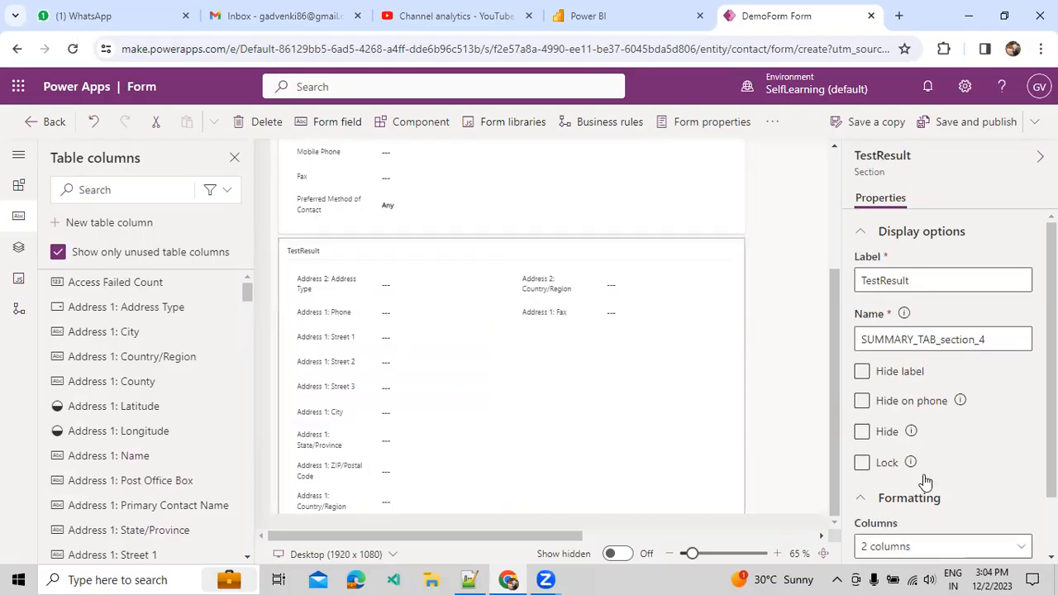
left_click(907, 546)
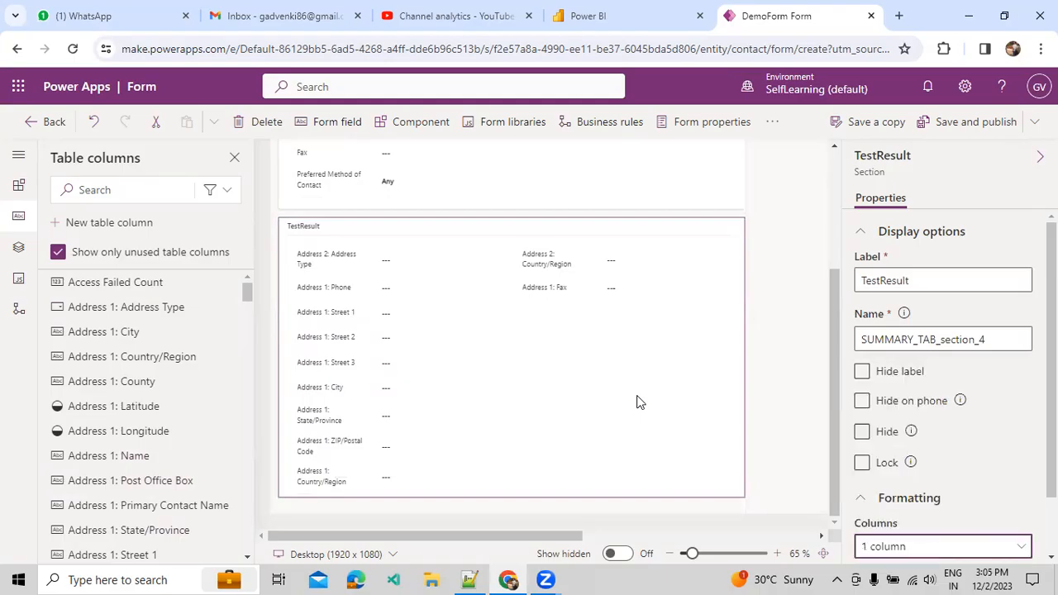
scroll(592, 390, "down", 2)
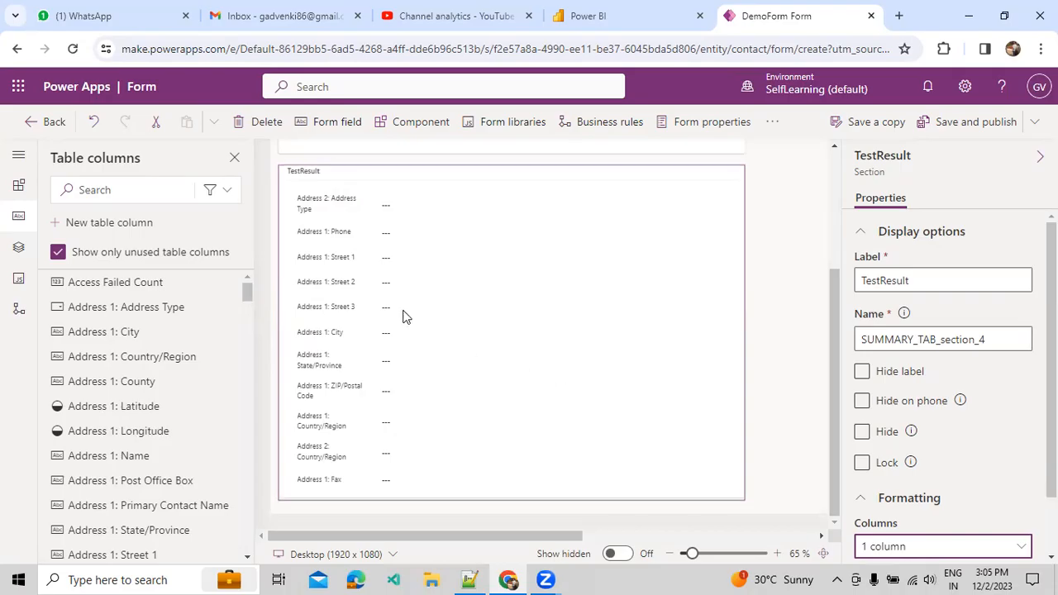
scroll(402, 330, "up", 2)
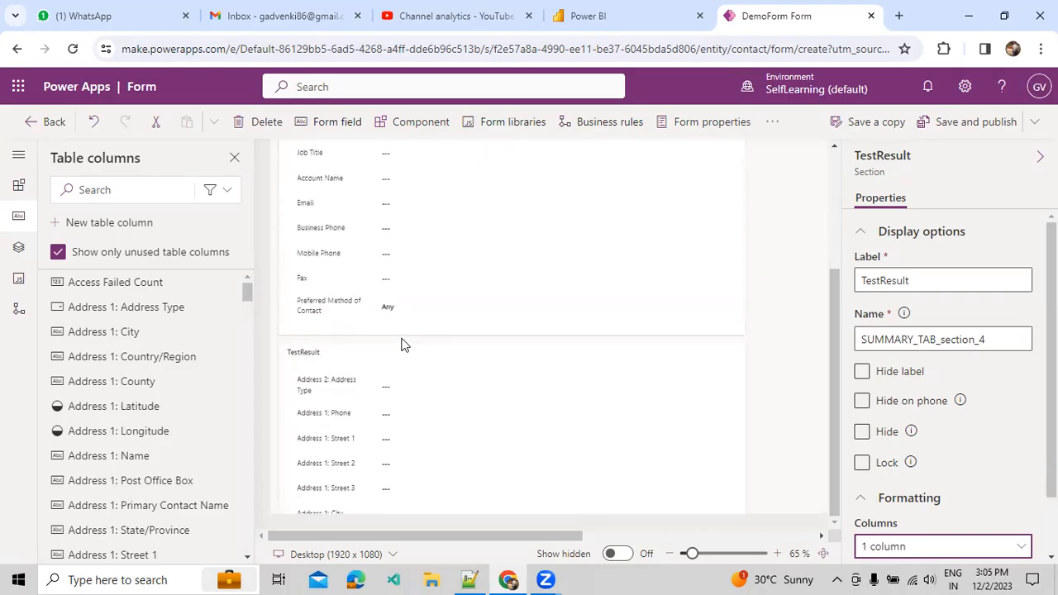
Relabel the Address 2: Address Type field in the TestResult section as Final.
left_click(382, 389)
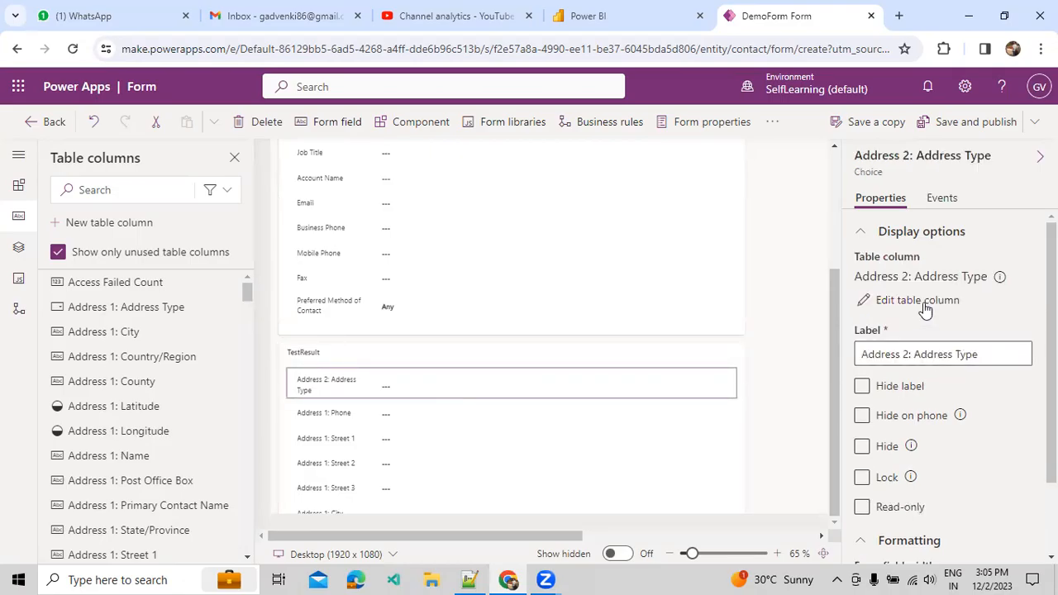
left_click_drag(992, 352, 857, 346)
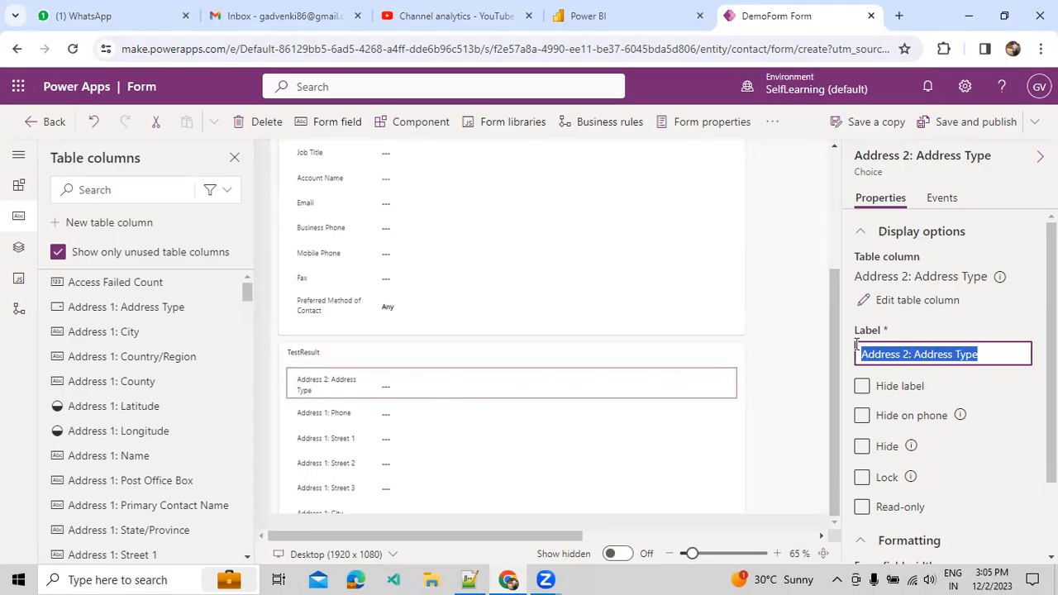
type("Final")
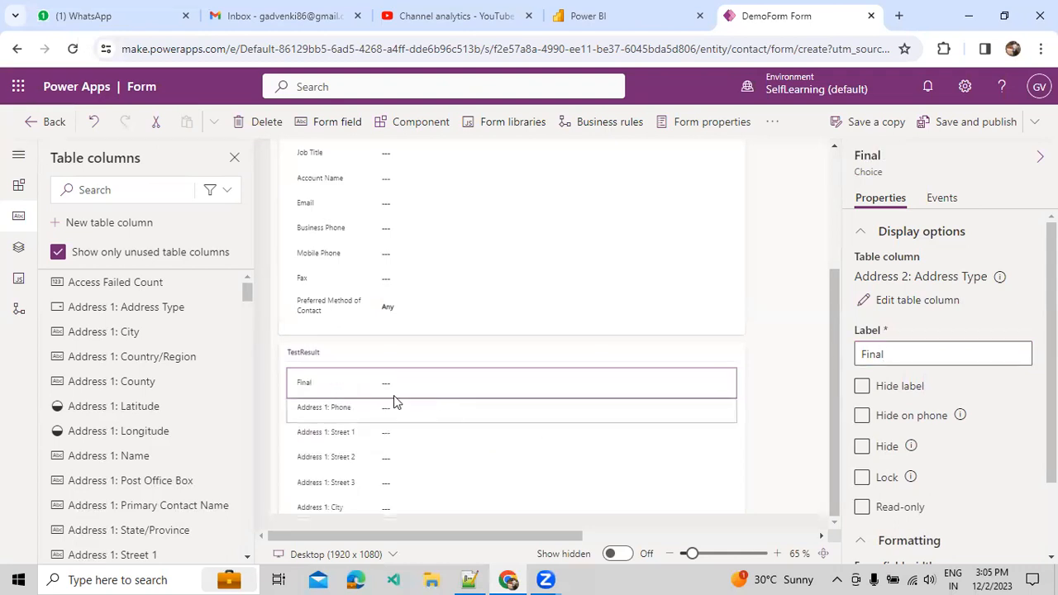
left_click(394, 394)
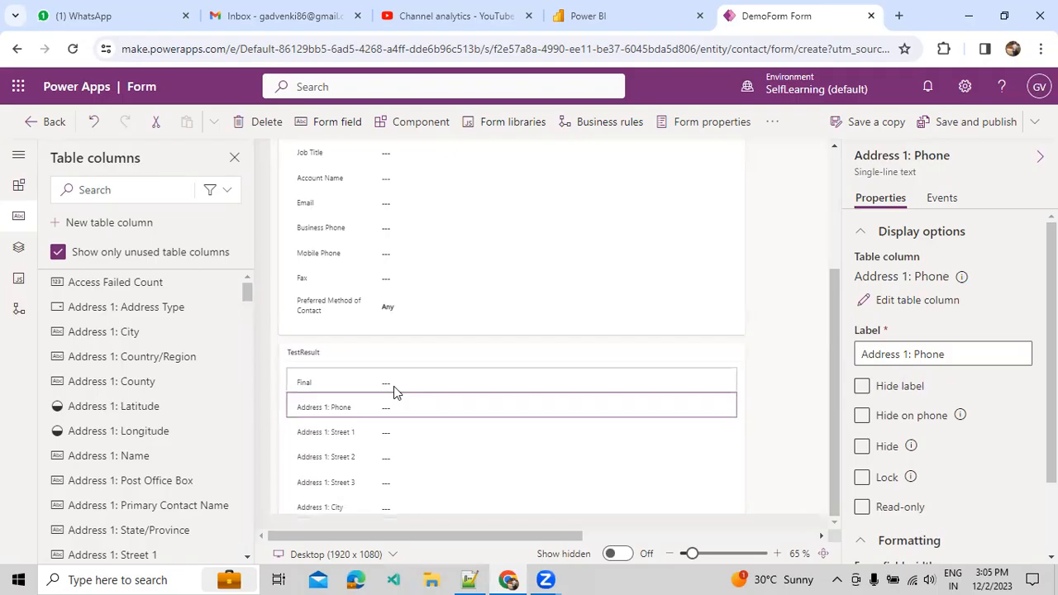
left_click(393, 386)
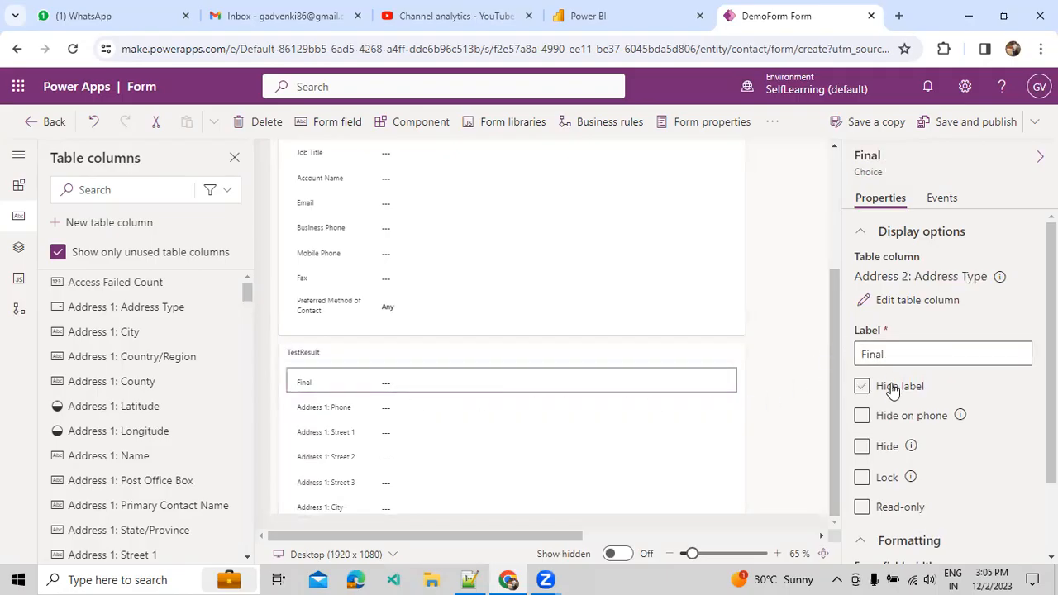
Hide the label of the Final field in the TestResult section.
scroll(893, 389, "down", 2)
scroll(881, 350, "up", 2)
left_click(863, 387)
left_click(863, 387)
left_click(863, 386)
Hide the Final field itself and check the TestResult section without it.
left_click(863, 448)
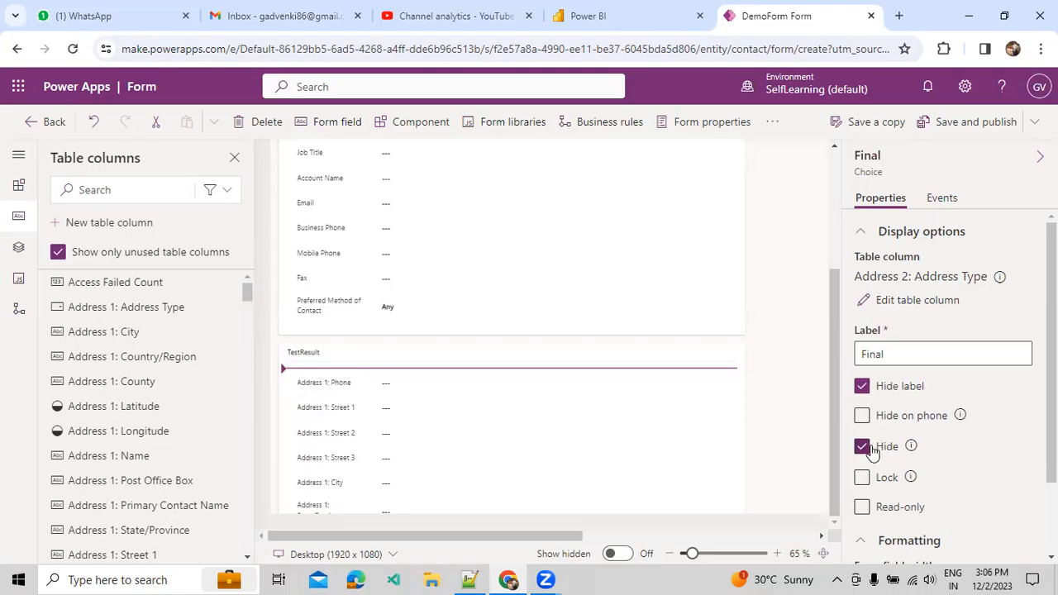
left_click(862, 447)
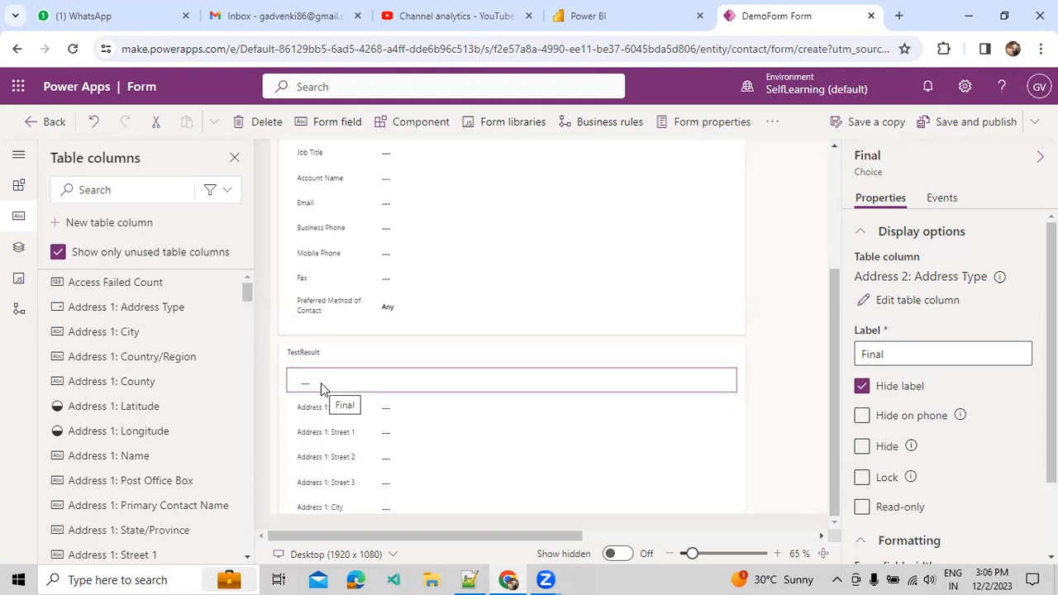
left_click(862, 447)
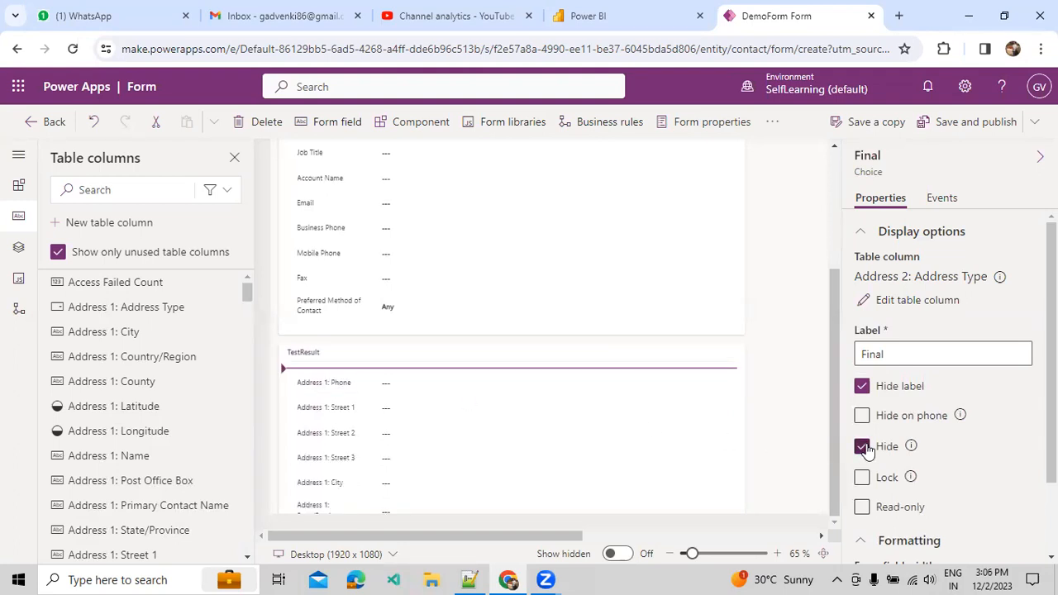
left_click(789, 422)
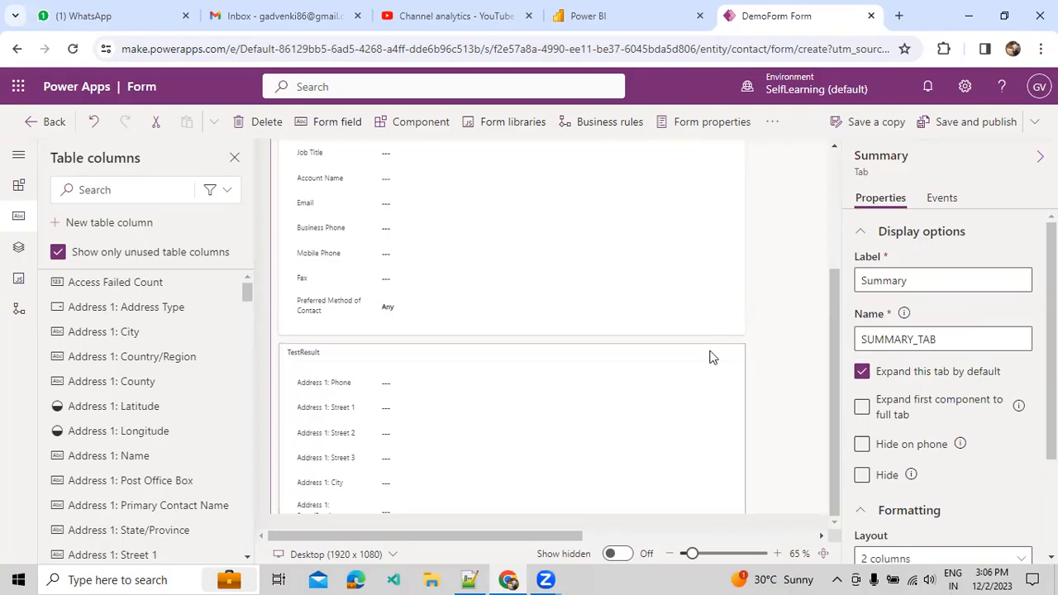
left_click(429, 371)
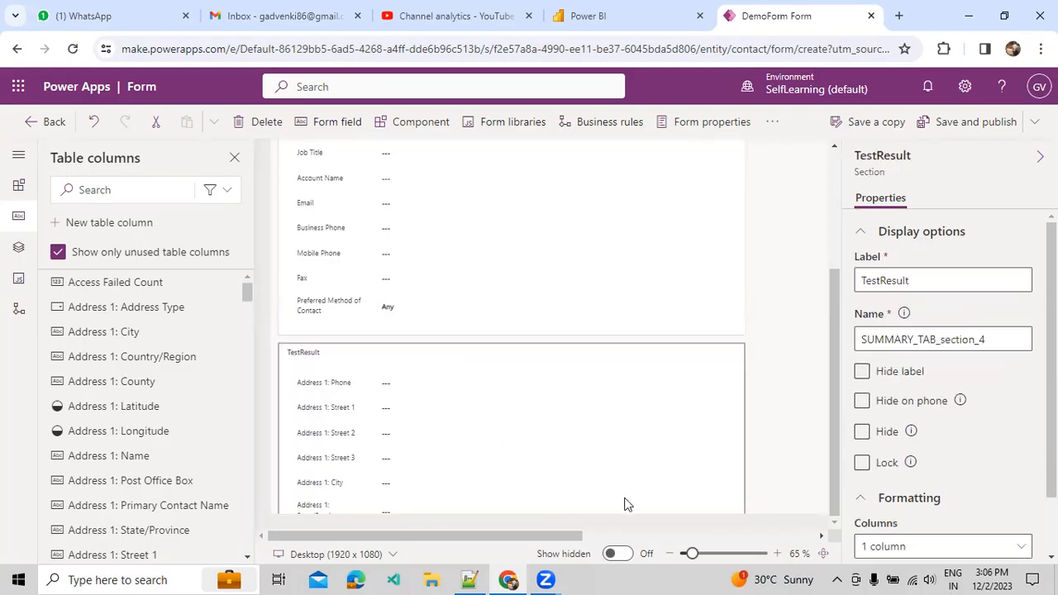
Toggle the display of hidden elements, leaving it on, and select the hidden Final field.
left_click(618, 554)
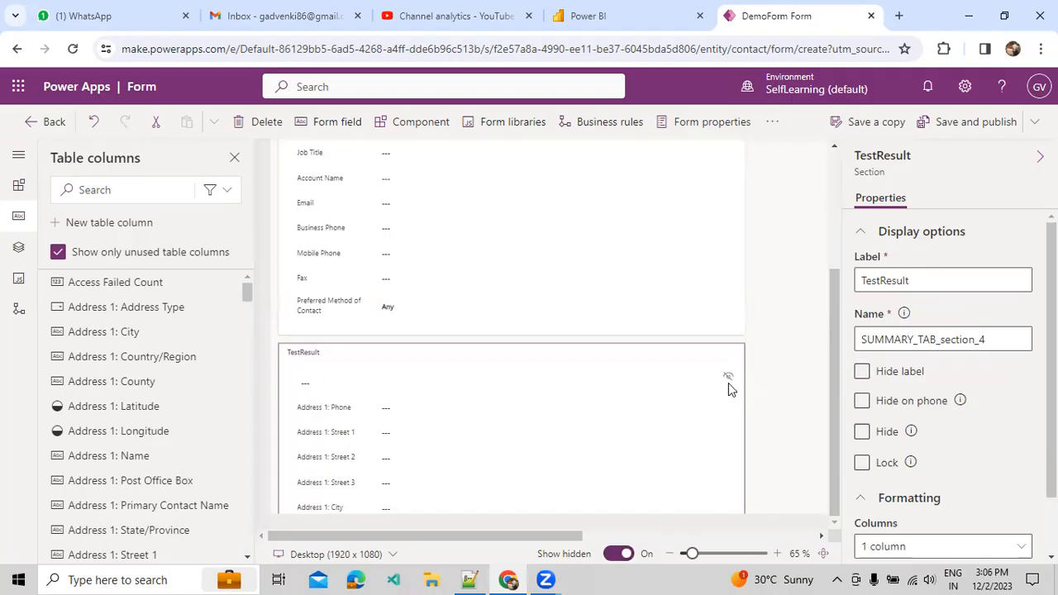
left_click(622, 555)
left_click(622, 555)
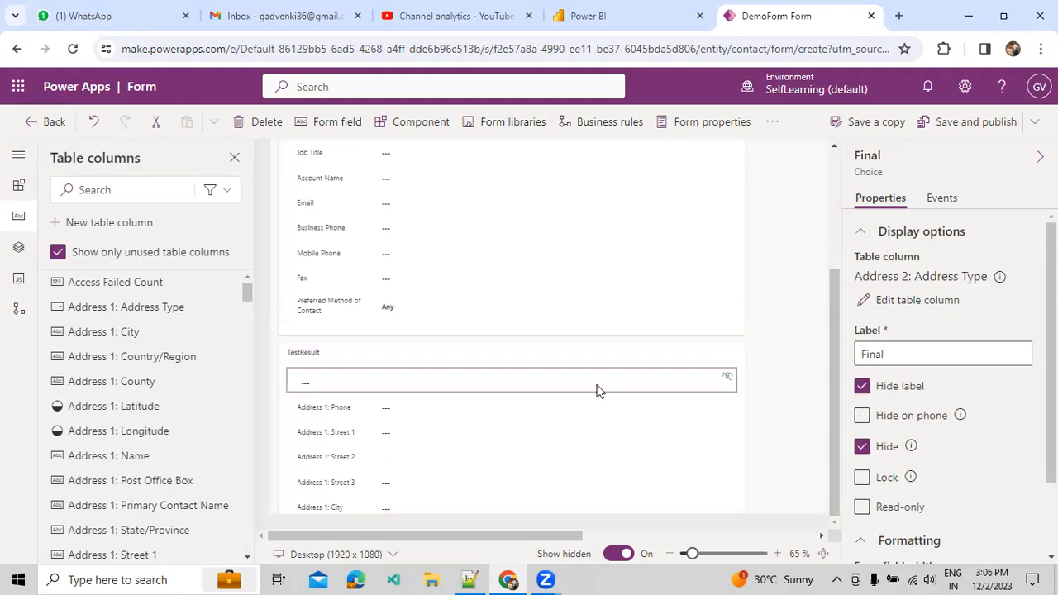
Expand the Final field's component settings and make the field and its label visible again.
scroll(925, 438, "down", 1)
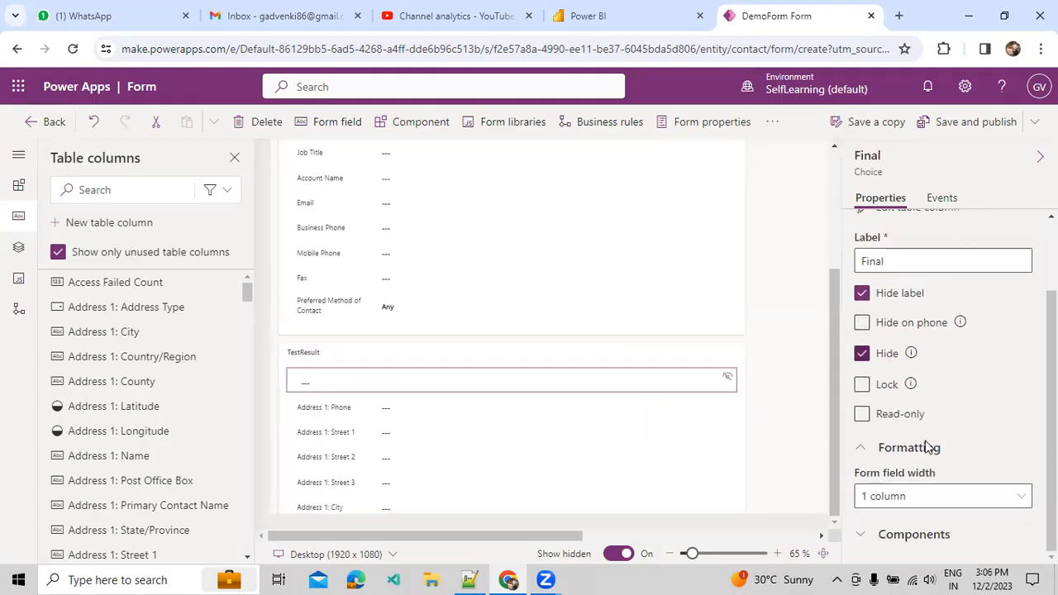
left_click(914, 538)
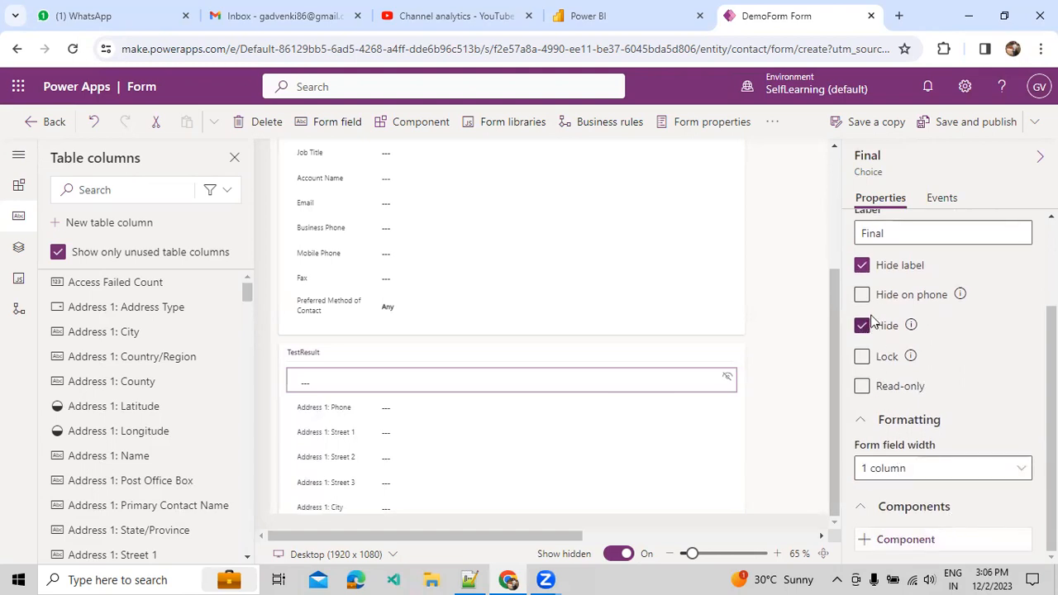
left_click(862, 265)
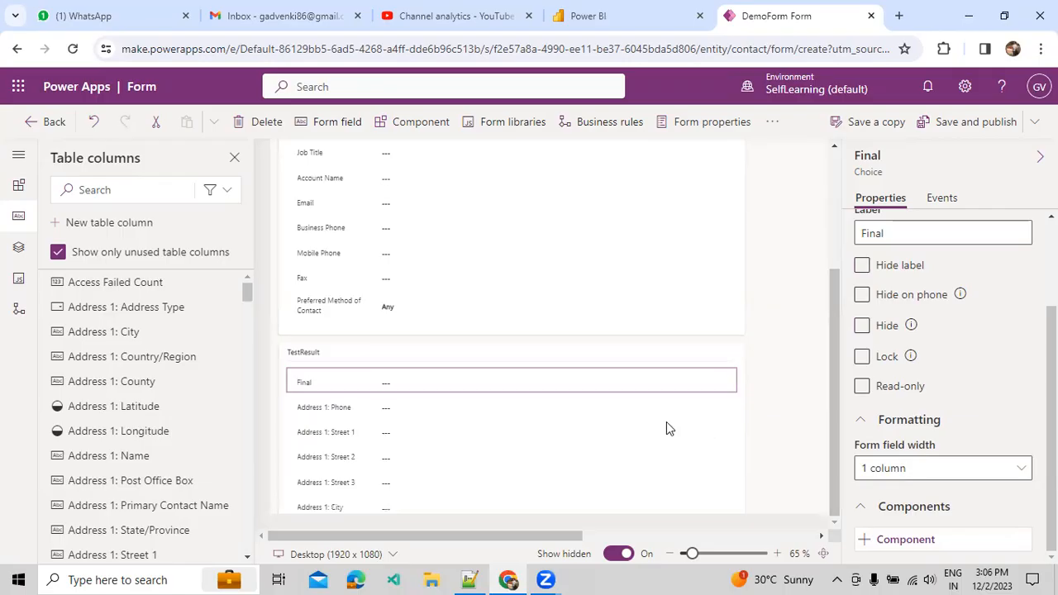
scroll(932, 306, "up", 2)
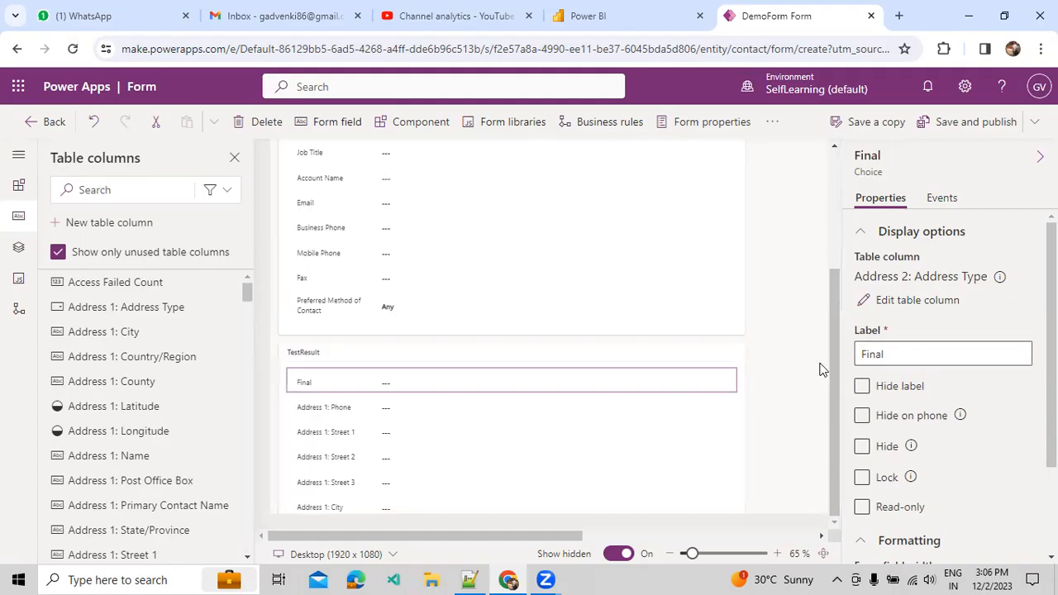
Hide the whole TestResult section and turn off the display of hidden elements.
left_click(642, 499)
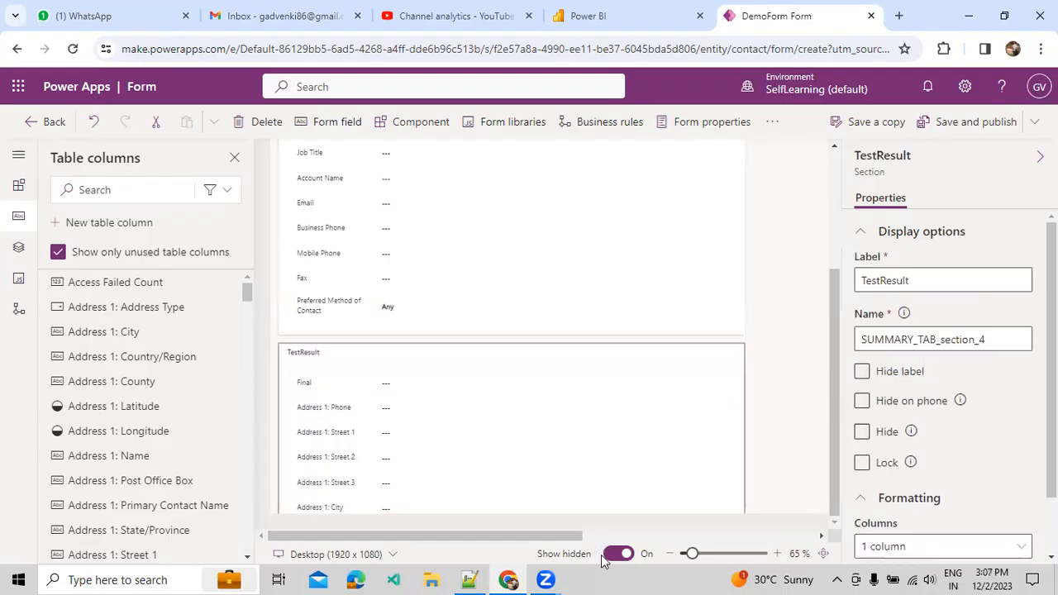
left_click(862, 431)
left_click(621, 554)
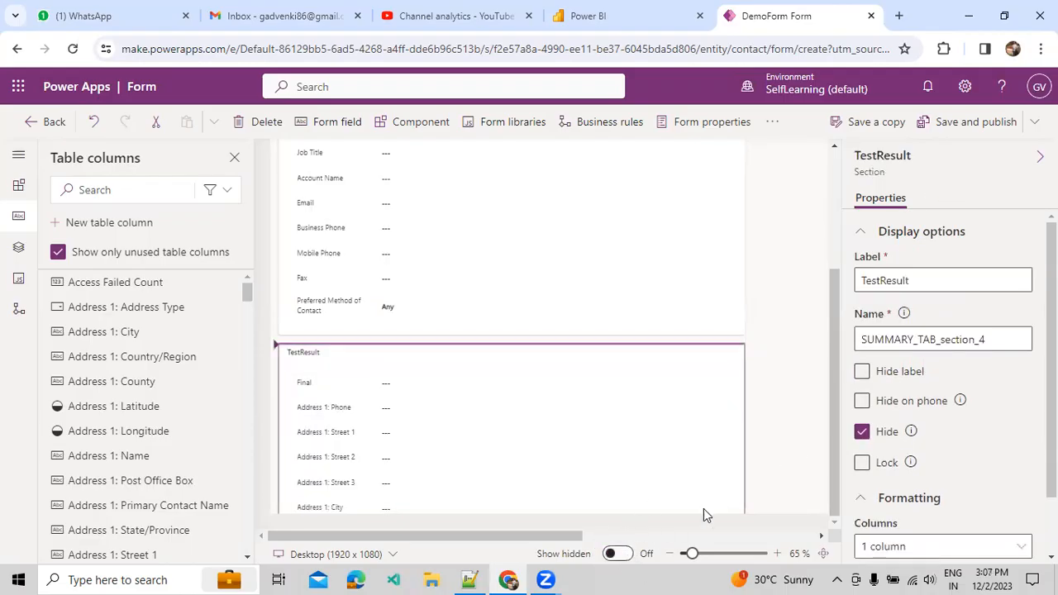
left_click(788, 388)
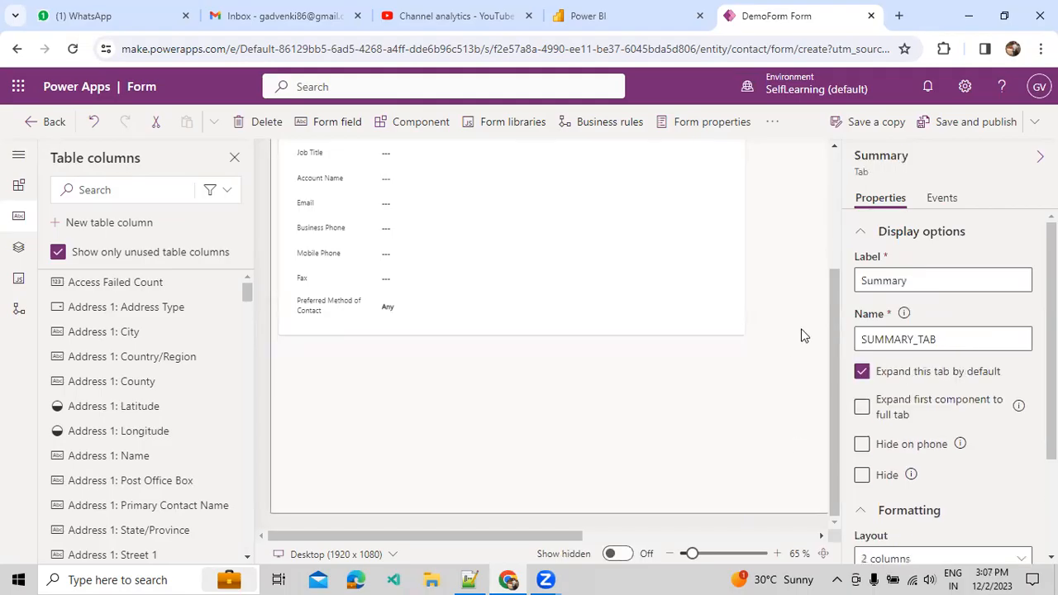
Turn the display of hidden elements on and off again to check the hidden TestResult section on the Summary tab.
left_click(624, 555)
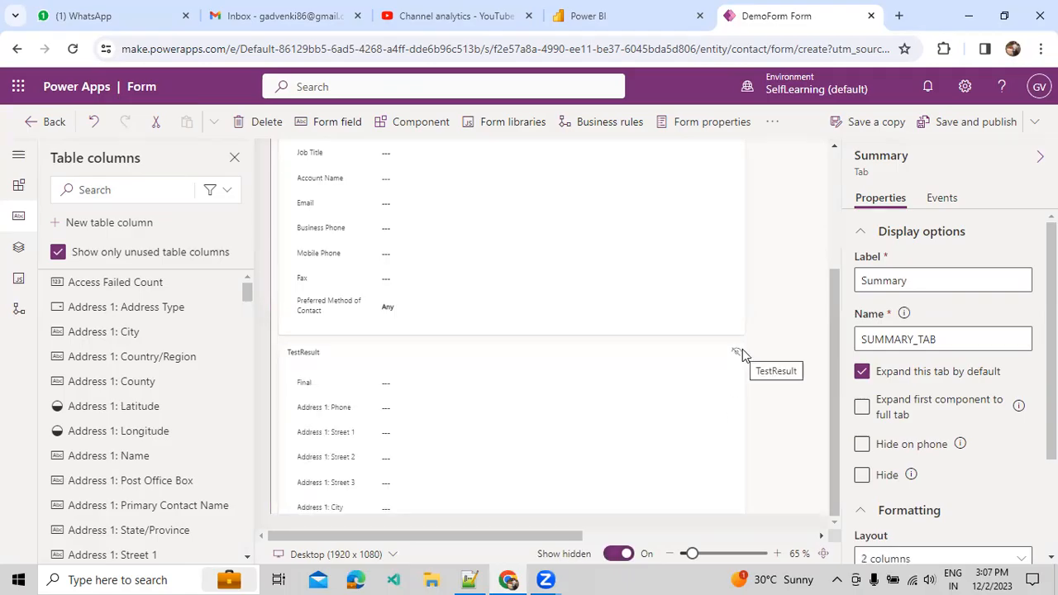
left_click(624, 556)
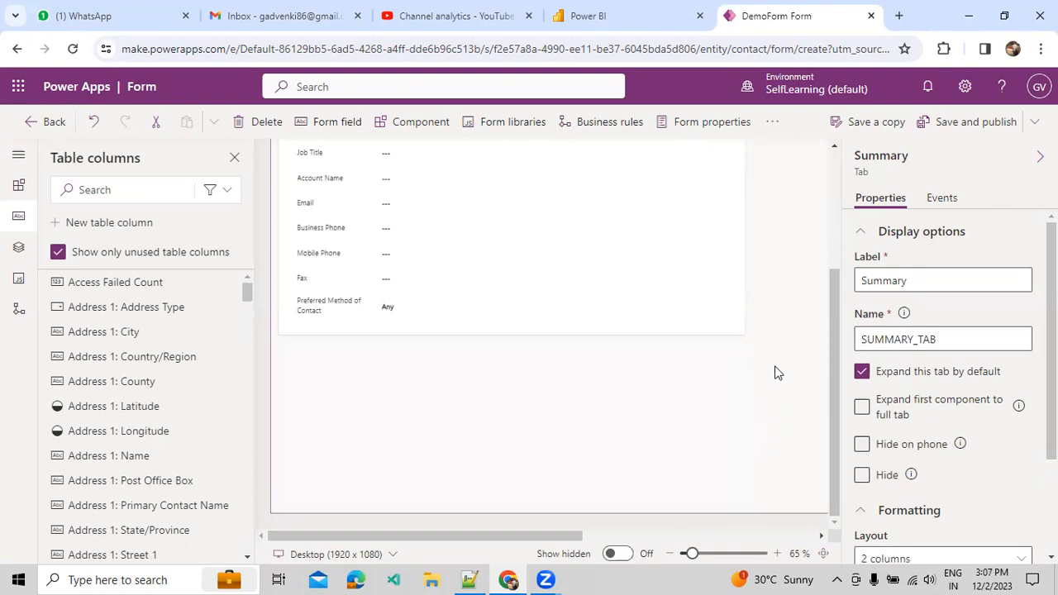
scroll(775, 373, "up", 3)
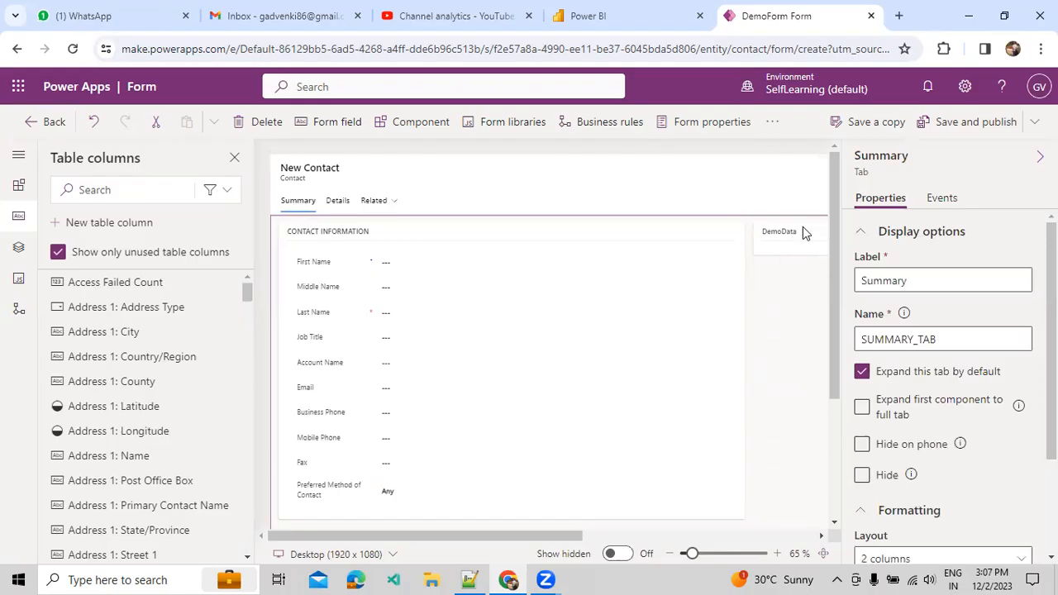
Save and publish DemoForm and select its Summary tab.
left_click(957, 124)
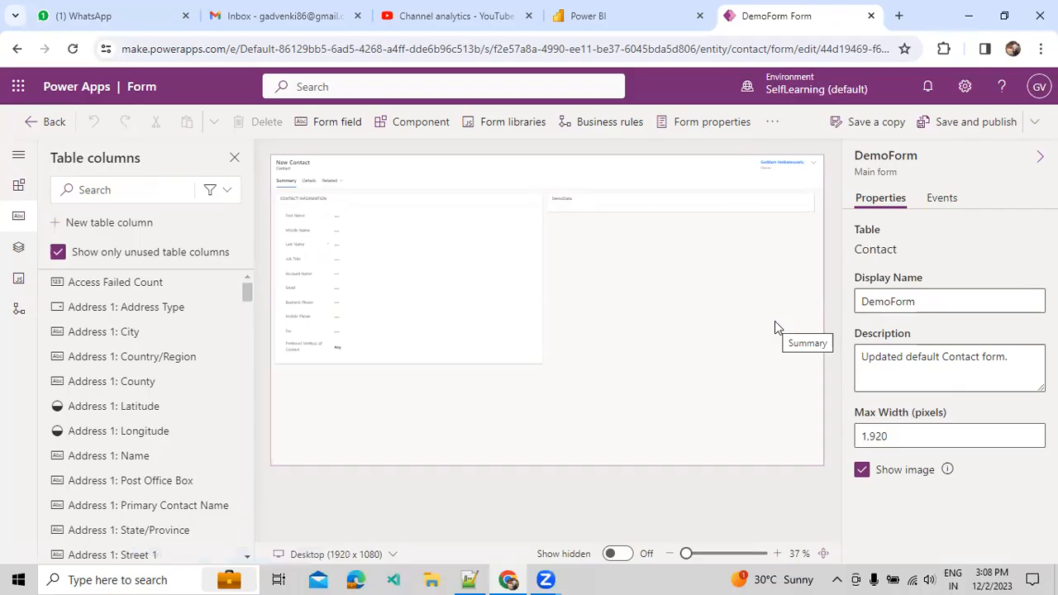
left_click(731, 332)
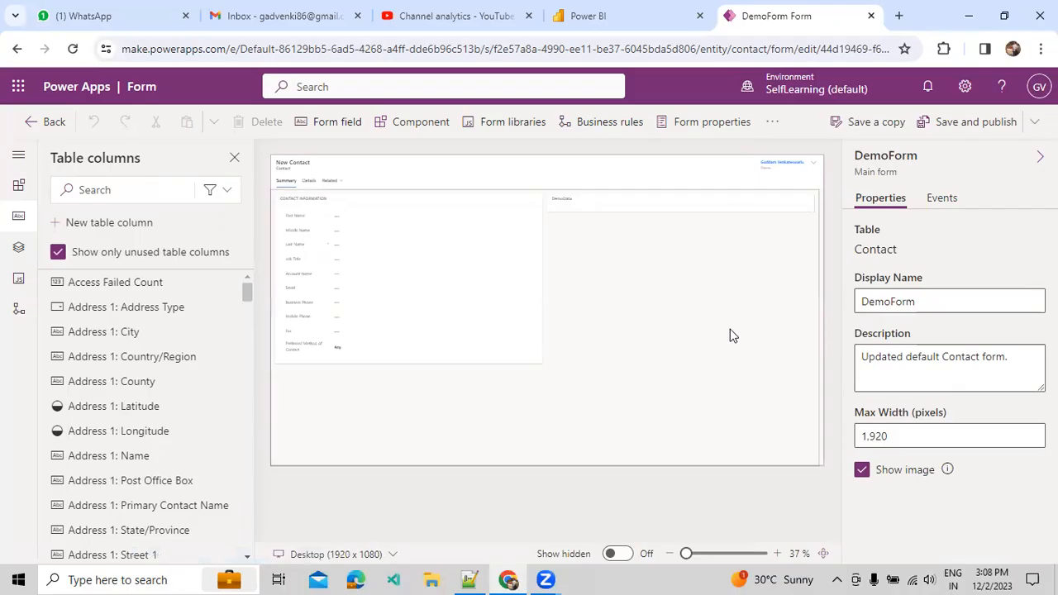
left_click(777, 556)
left_click(778, 556)
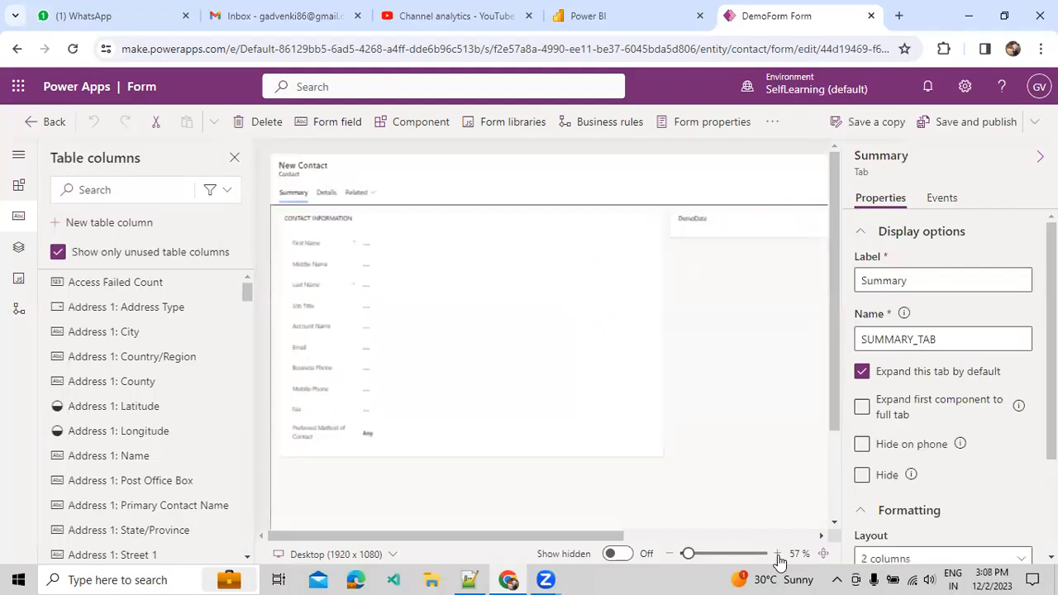
Turn on the display of hidden elements to check the TestResult section, and turn it off again.
left_click(618, 554)
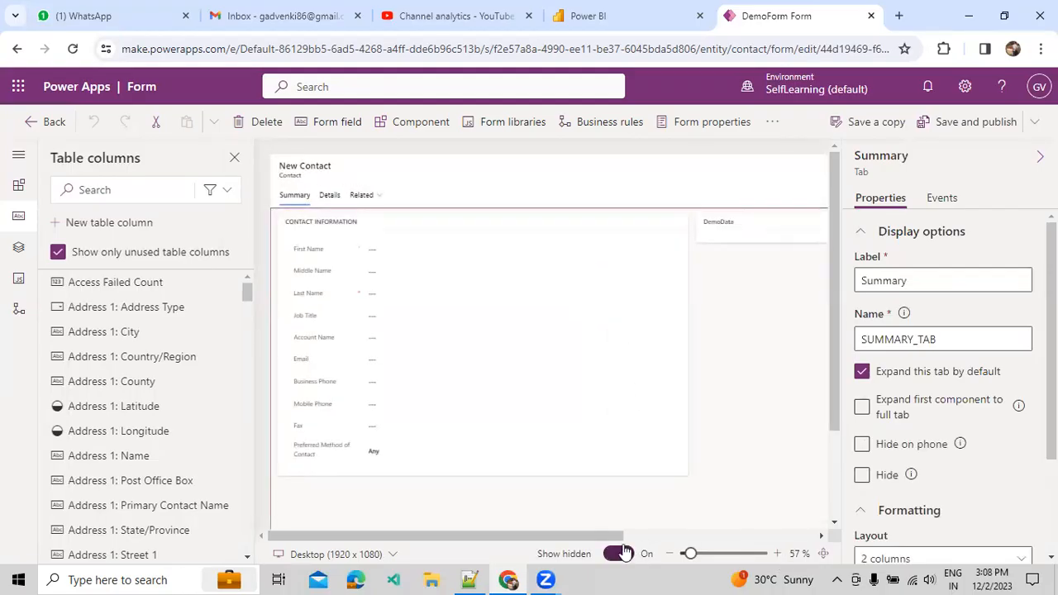
scroll(768, 447, "down", 2)
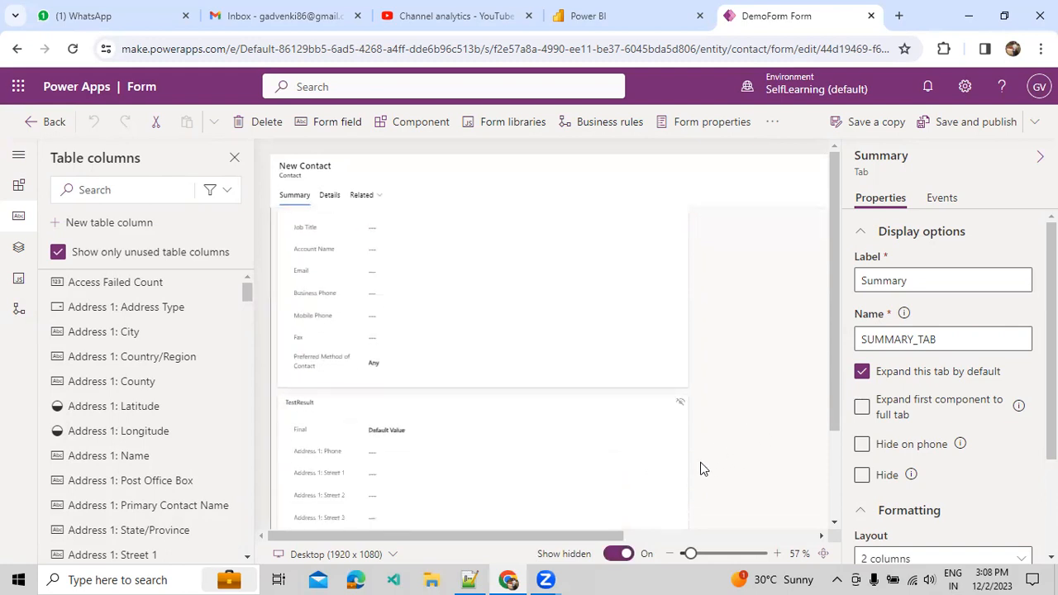
left_click(619, 554)
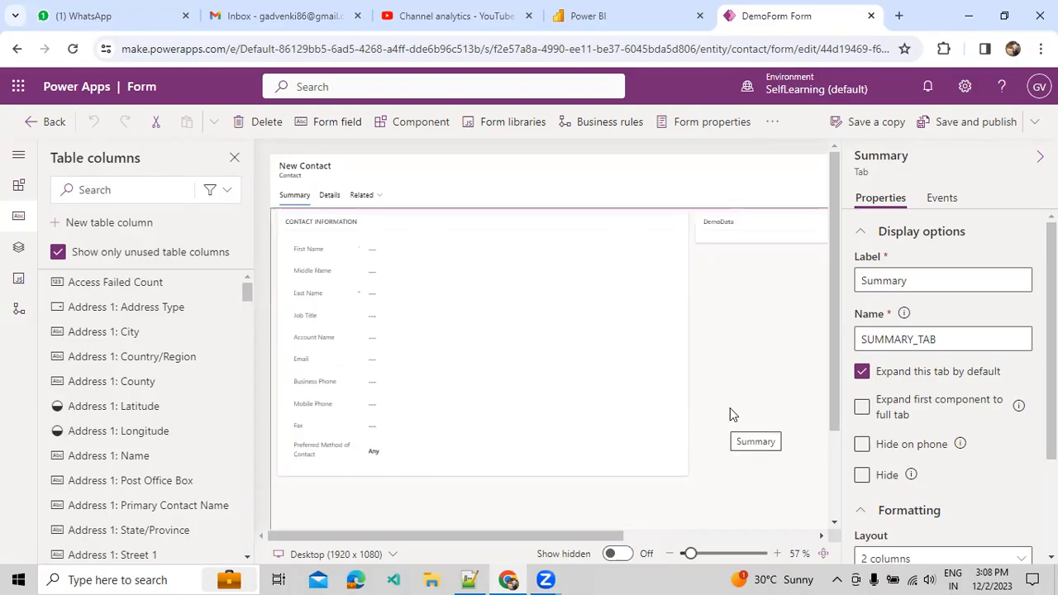
left_click(775, 553)
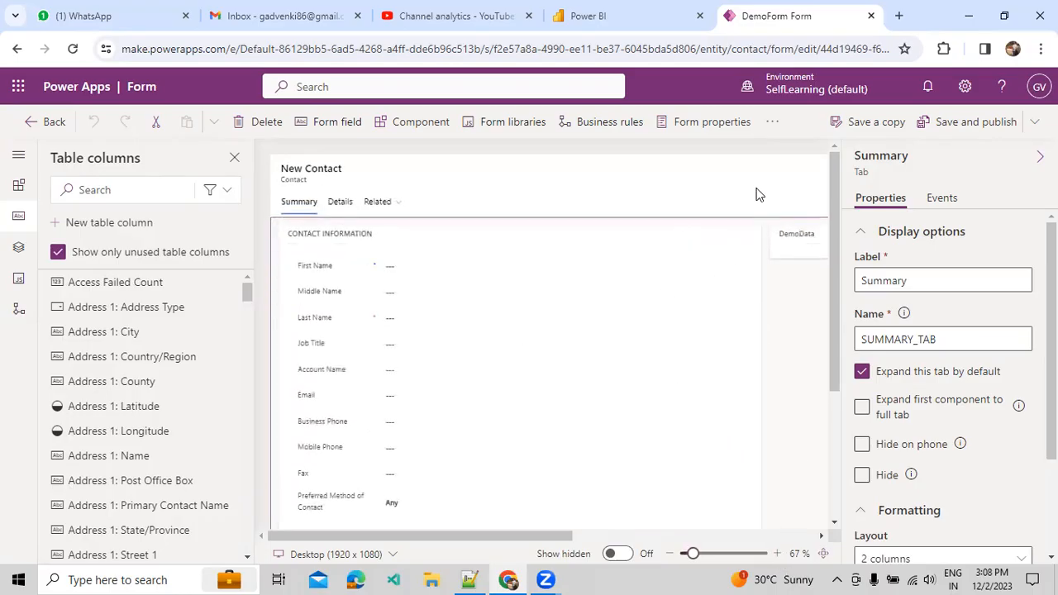
Open the form settings and look through the security roles, form order, fallback forms and form access checker.
left_click(772, 122)
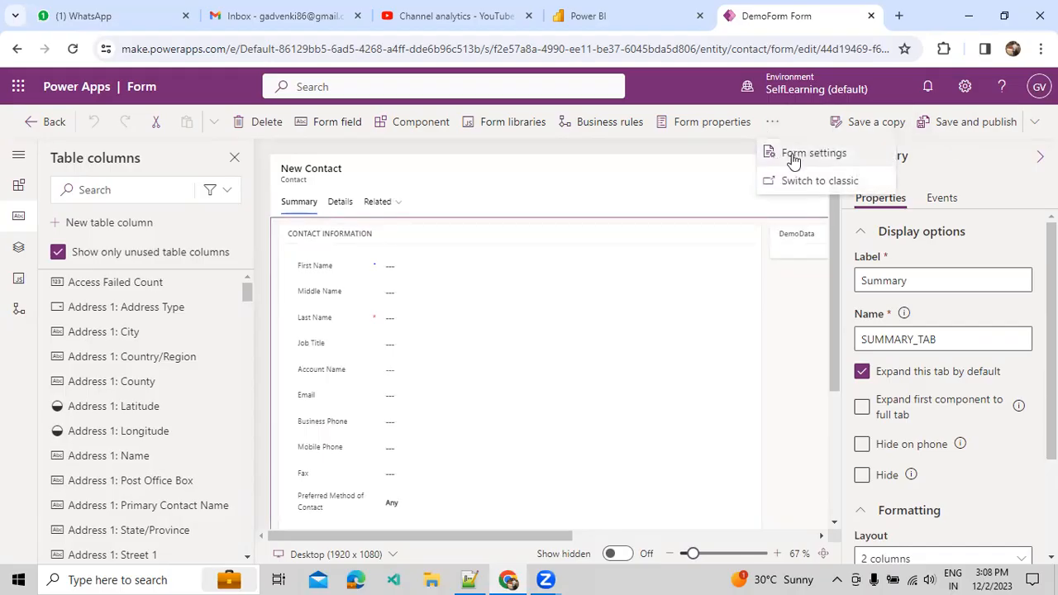
left_click(696, 277)
left_click(694, 277)
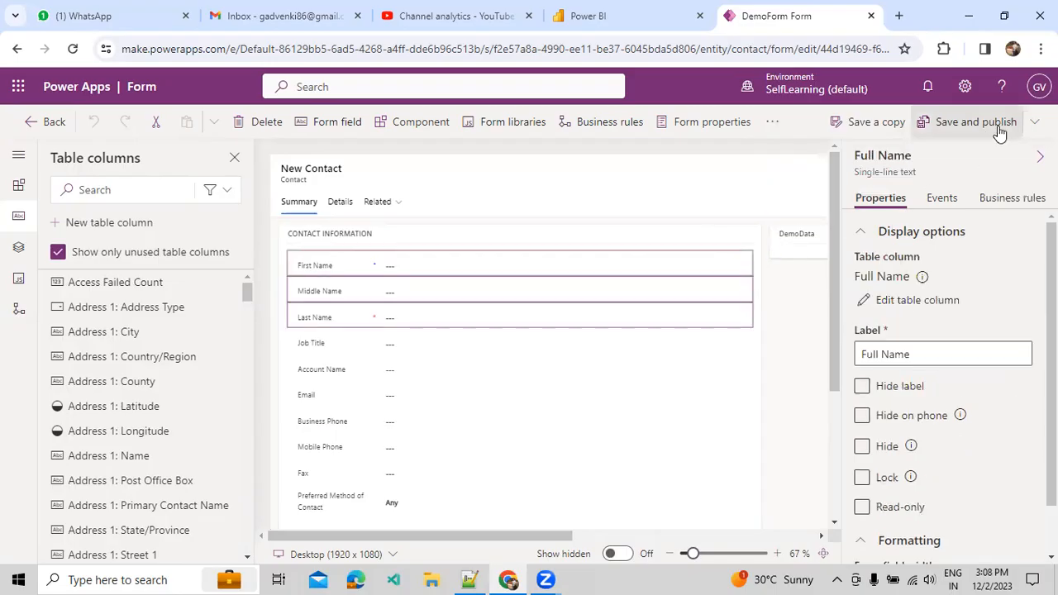
left_click(772, 122)
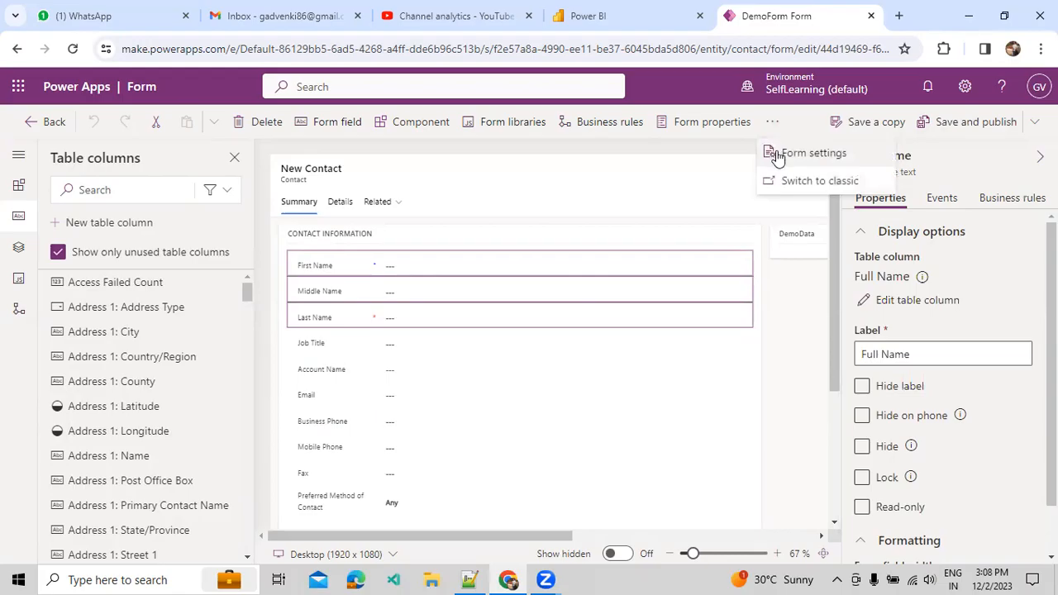
left_click(777, 157)
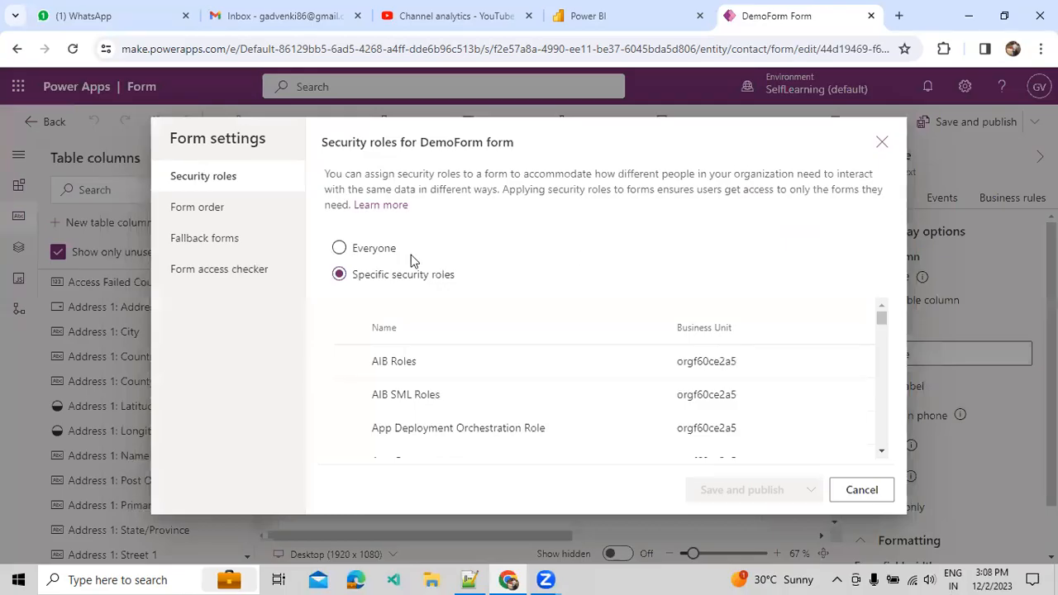
left_click(196, 205)
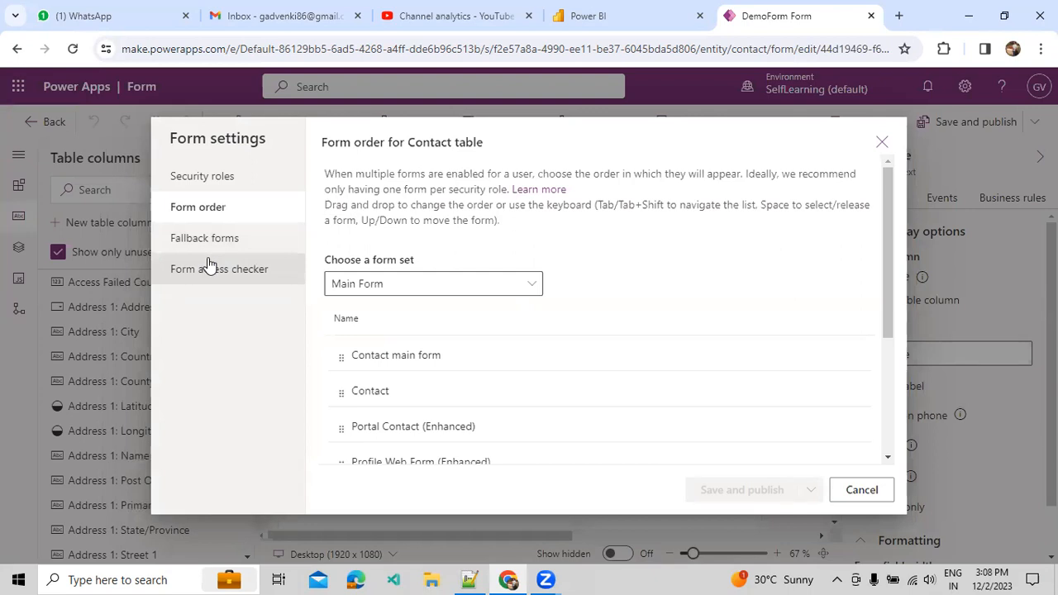
left_click(209, 246)
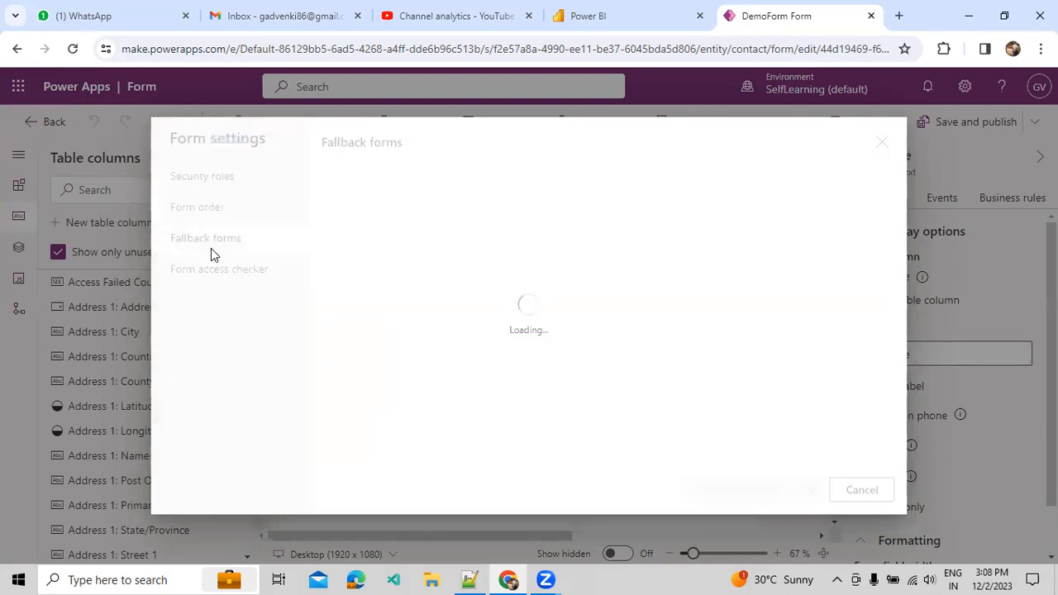
left_click(227, 280)
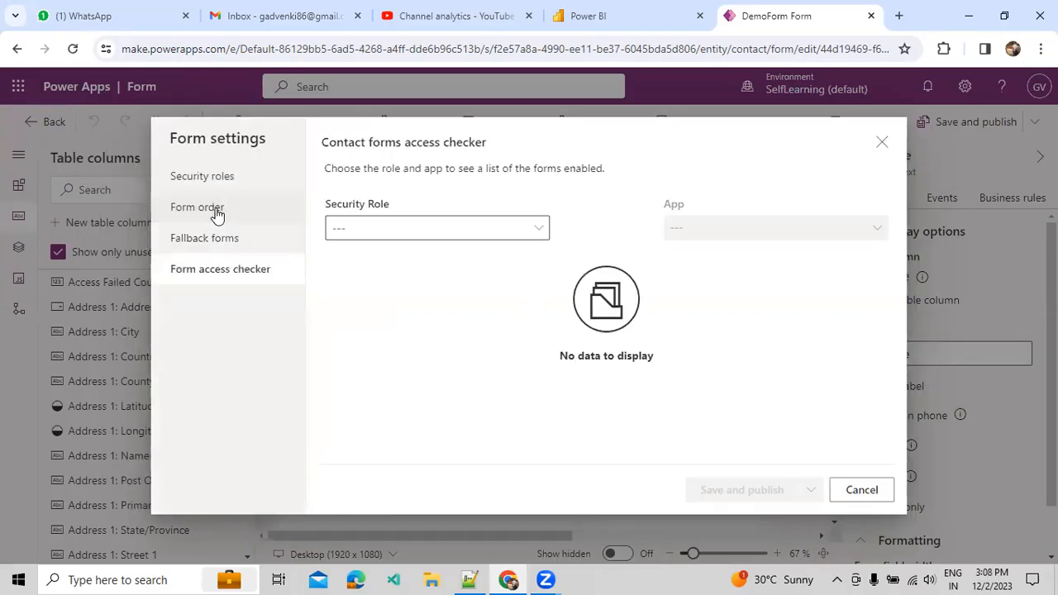
Move Data Form to the first position in the Contact table's Main Form order, then save and publish the order.
left_click(216, 213)
scroll(527, 371, "down", 3)
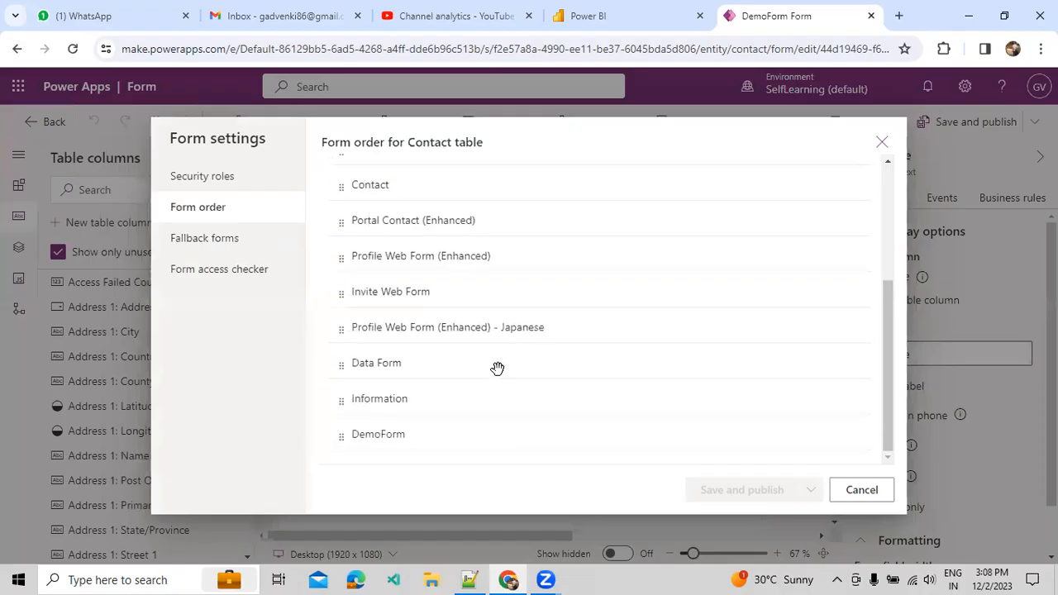
left_click_drag(373, 364, 387, 199)
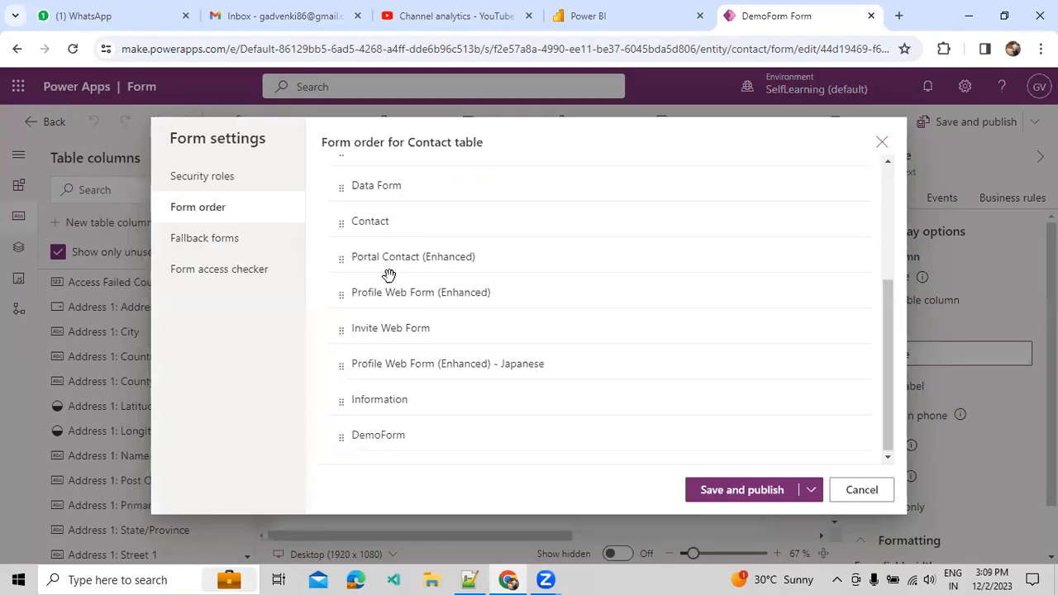
scroll(397, 298, "up", 5)
scroll(401, 300, "down", 2)
left_click_drag(369, 309, 353, 276)
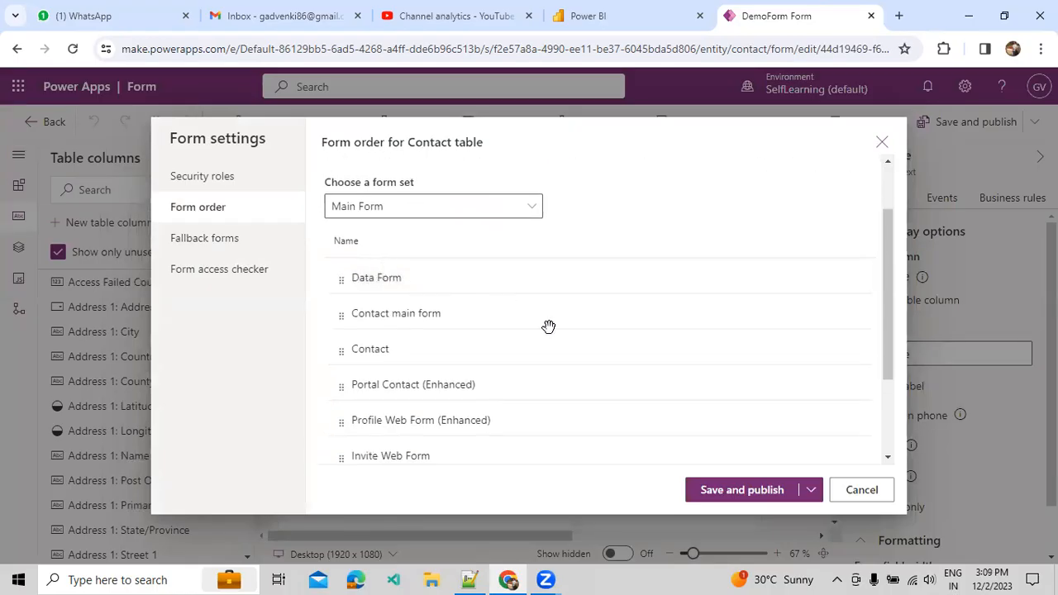
left_click(726, 491)
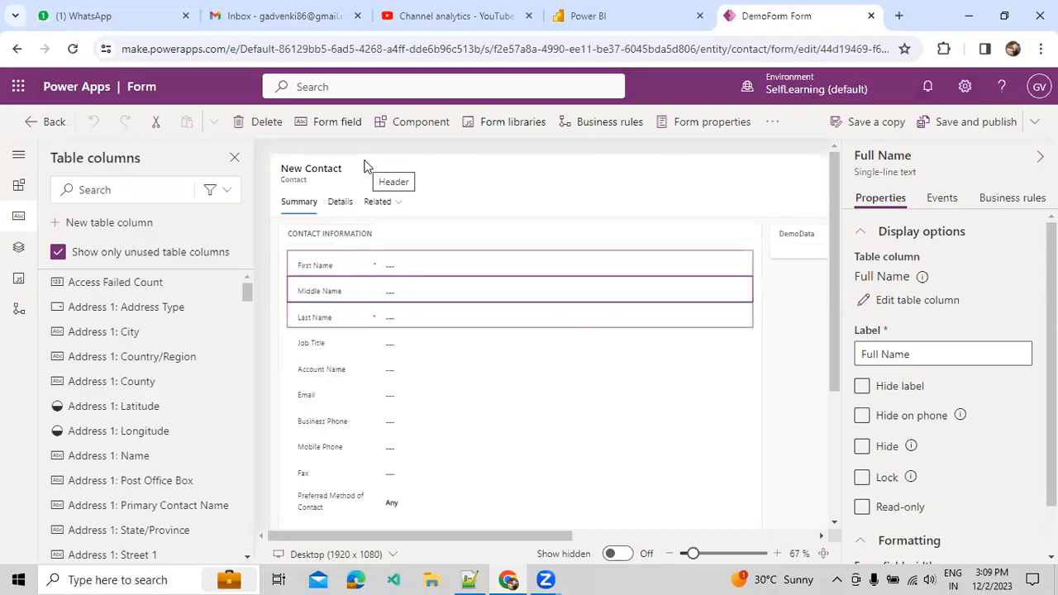
Select the form header and the Summary tab in turn to view their properties.
left_click(434, 229)
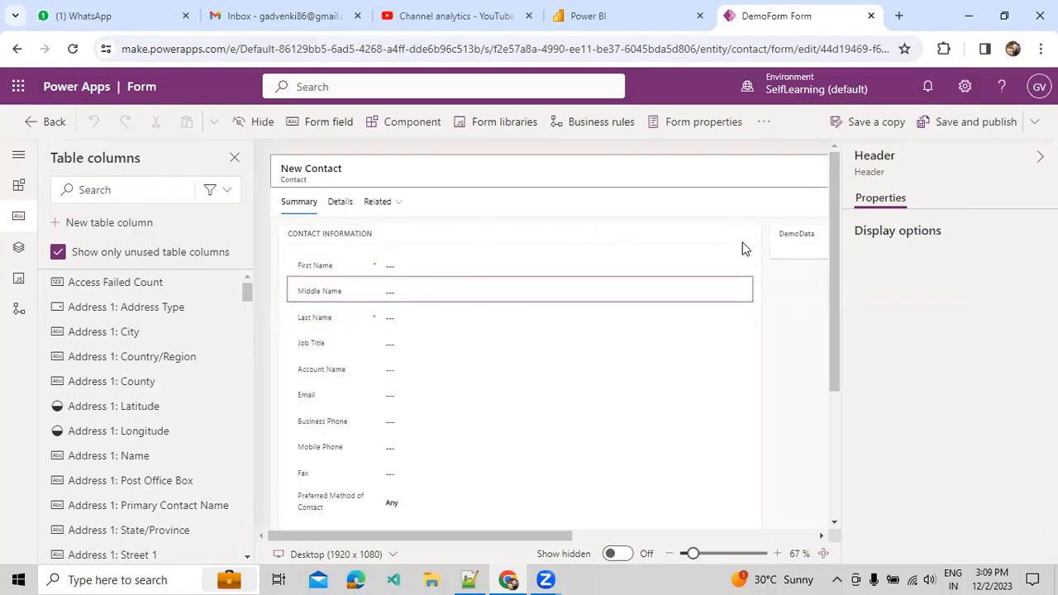
left_click(774, 322)
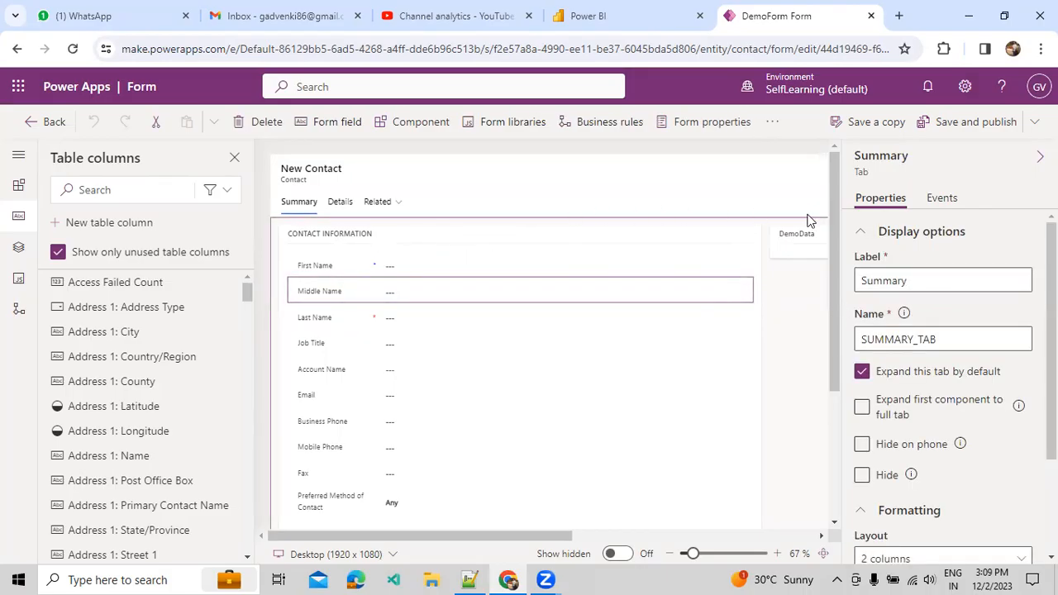
left_click(685, 168)
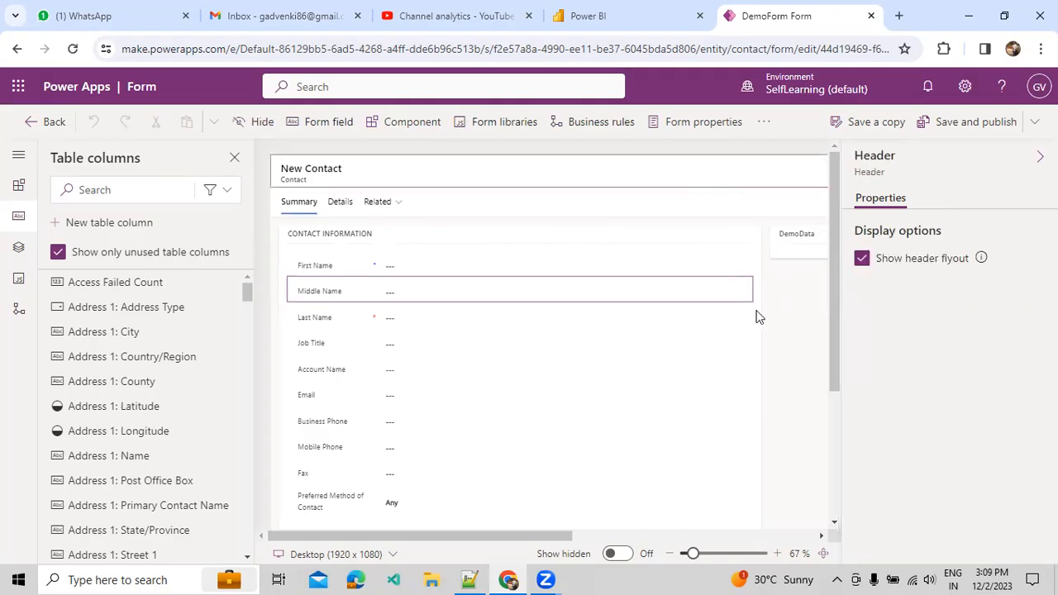
left_click(764, 352)
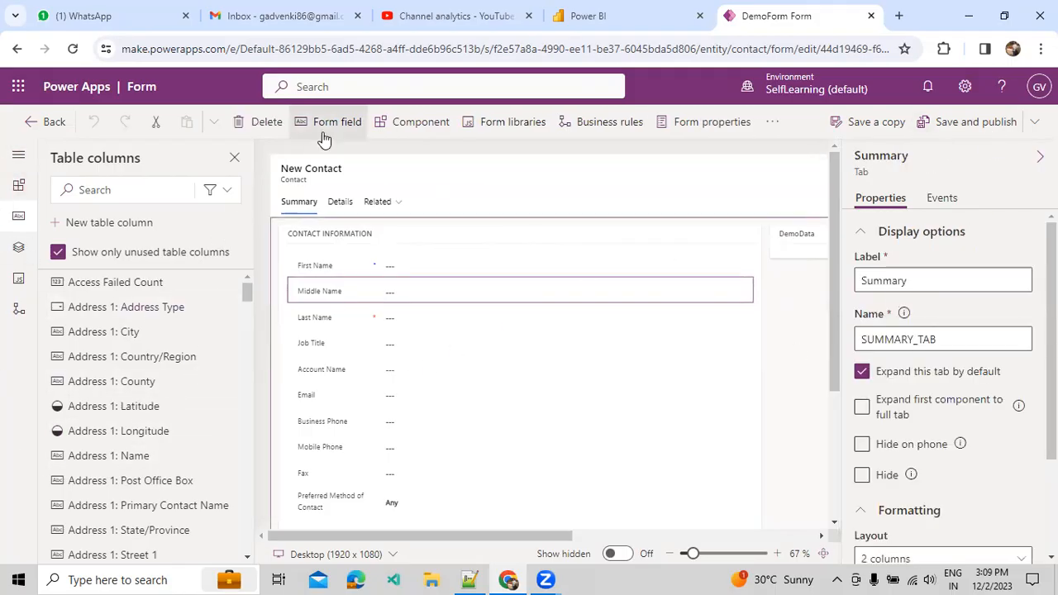
Add Address 1: City and Address 1: Address Type to the DemoData section, and Address 1: Name to the neighbouring section.
left_click_drag(486, 536, 738, 512)
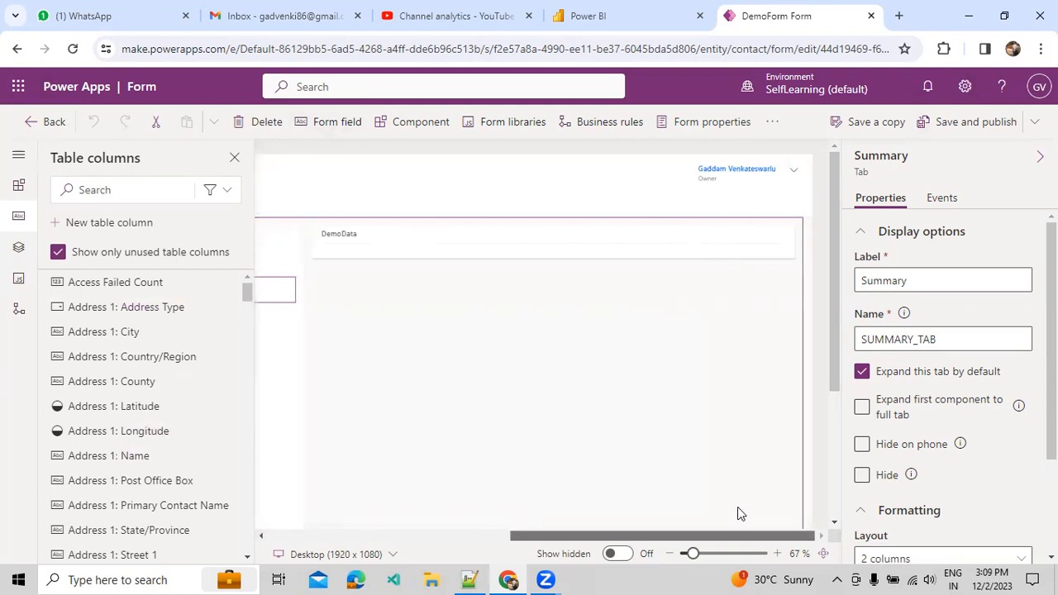
left_click(480, 247)
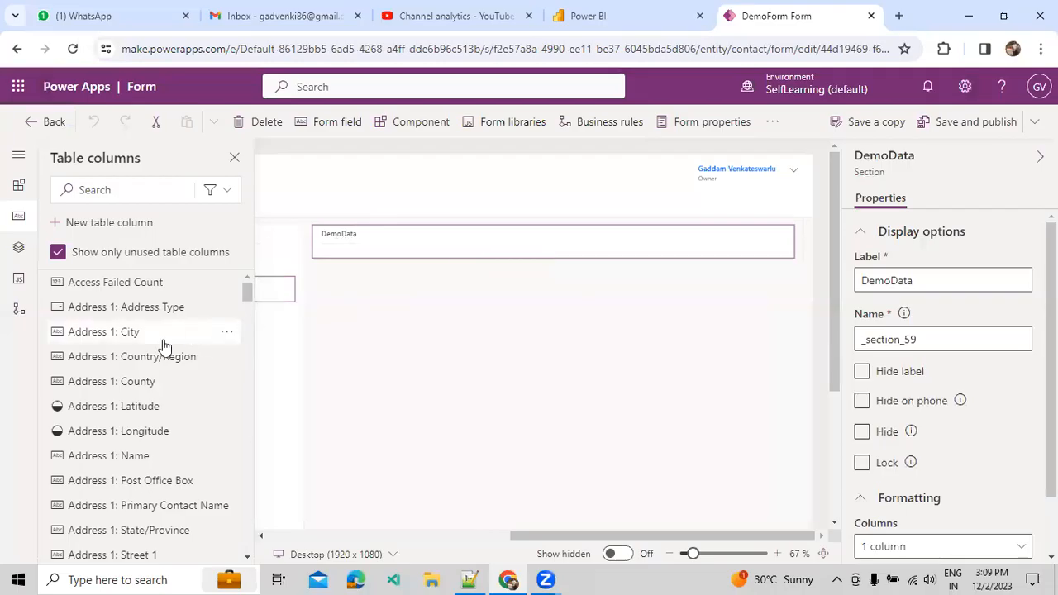
mouse_move(163, 344)
left_click_drag(162, 344, 506, 246)
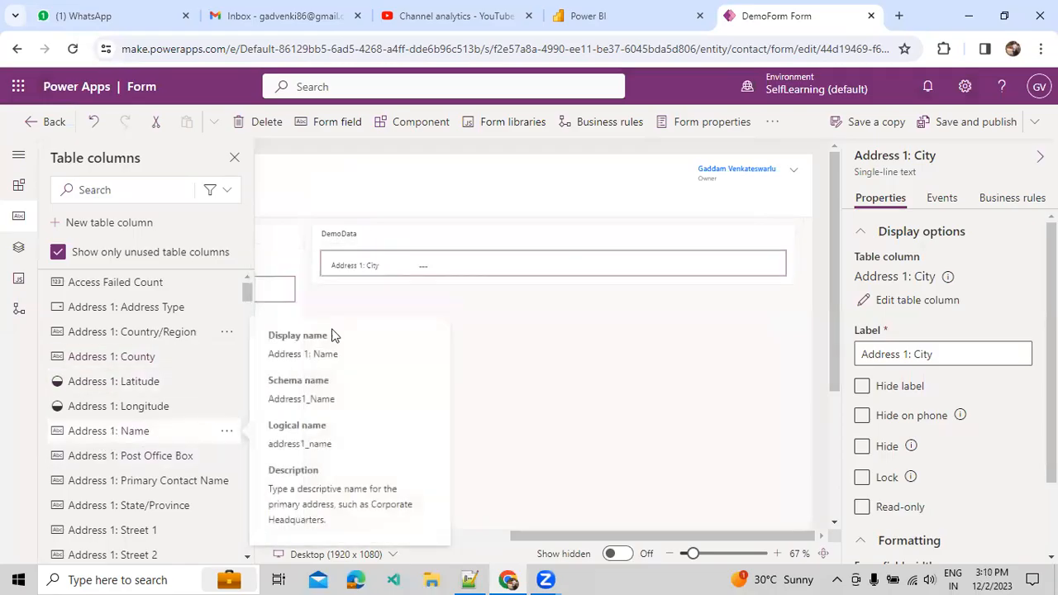
left_click_drag(372, 281, 372, 275)
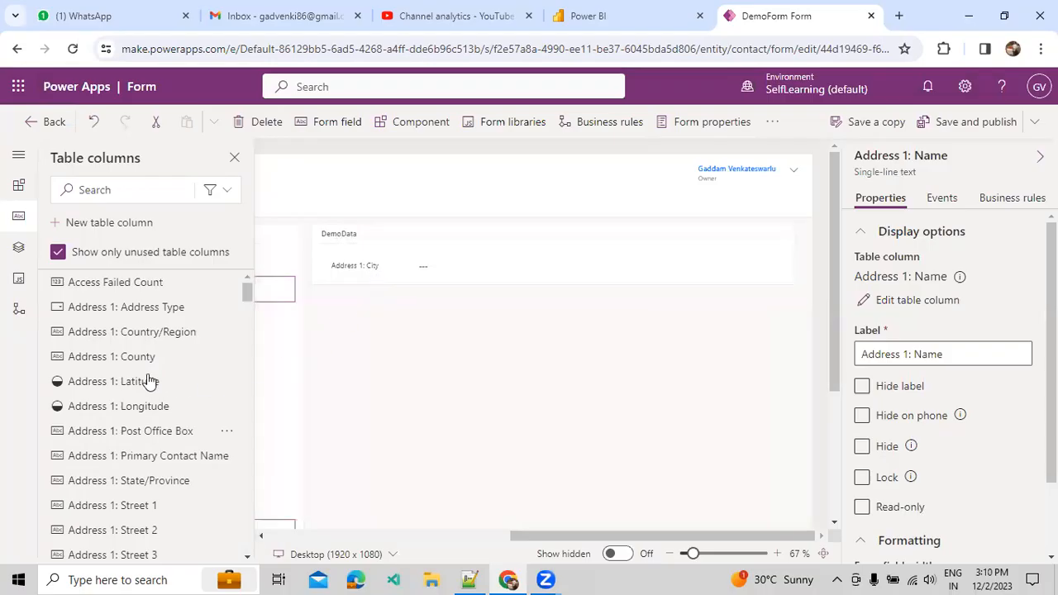
left_click_drag(130, 306, 481, 287)
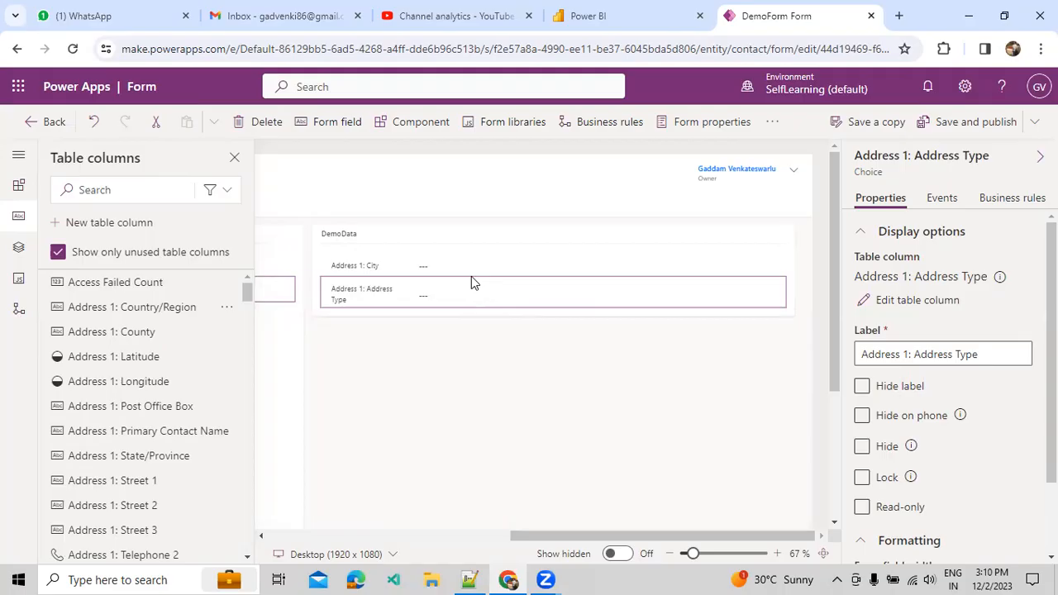
Examine the Address 1: City field's display options, form field width choices and component settings.
left_click(450, 268)
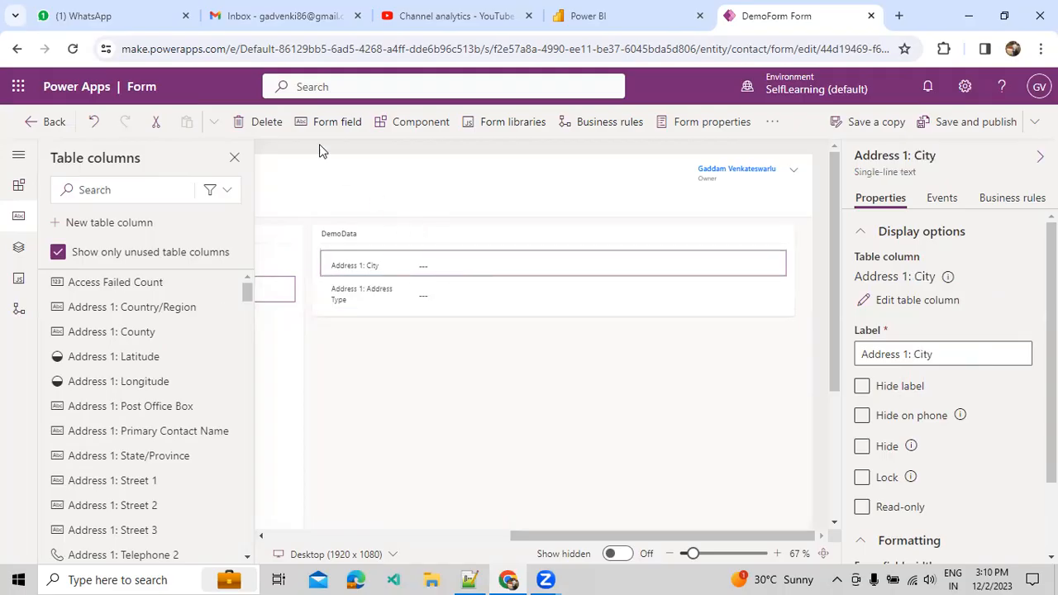
left_click(885, 419)
scroll(885, 425, "down", 1)
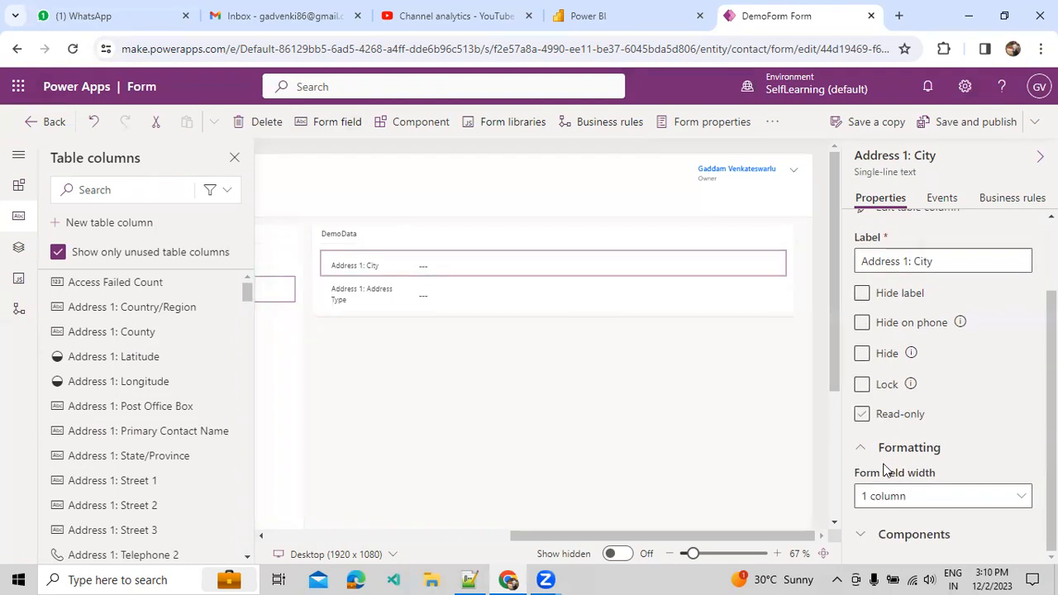
left_click(895, 496)
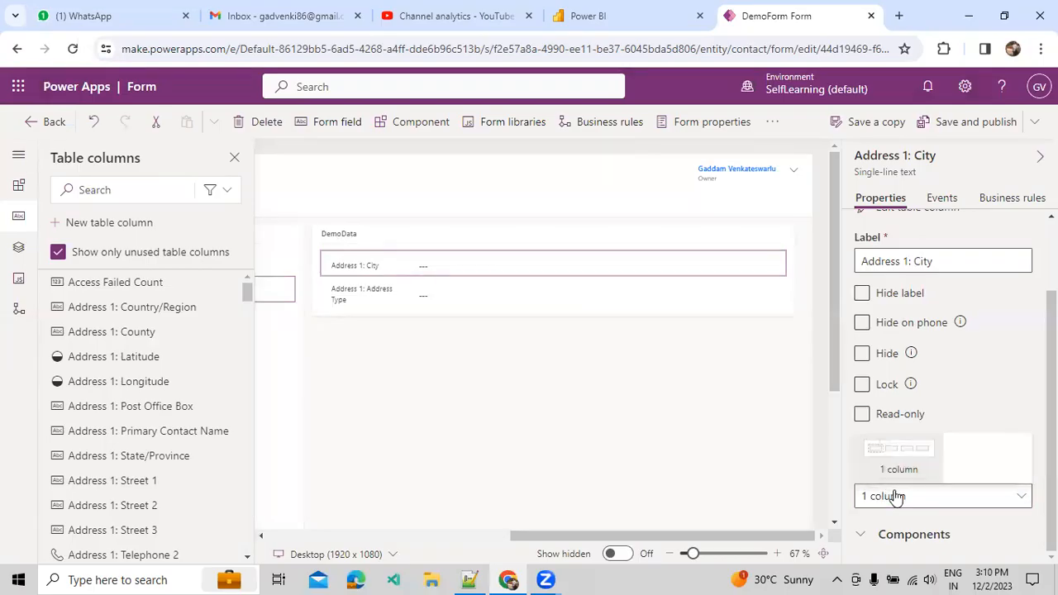
left_click(895, 496)
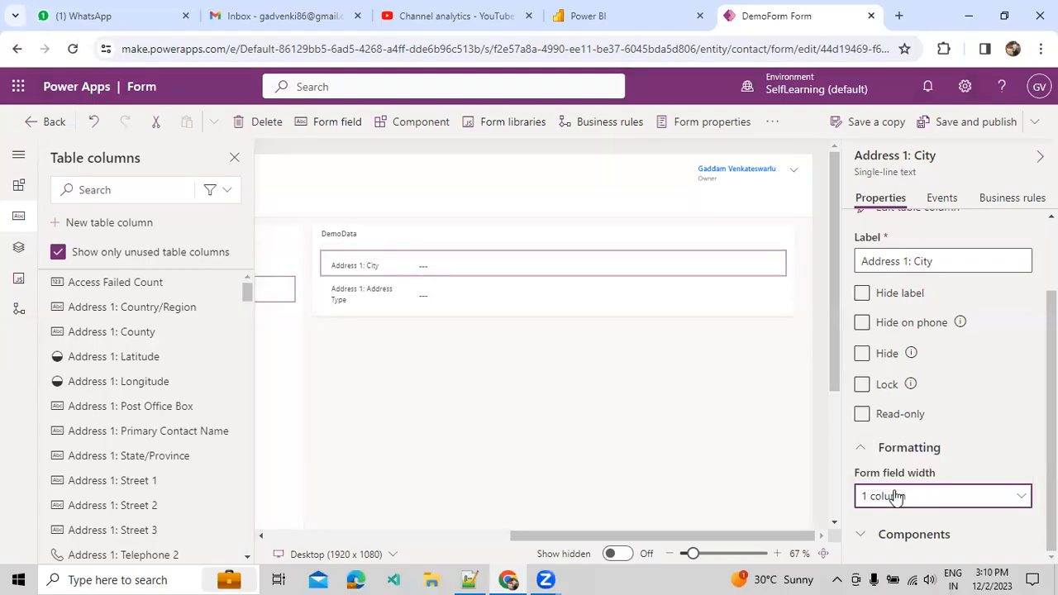
left_click(895, 534)
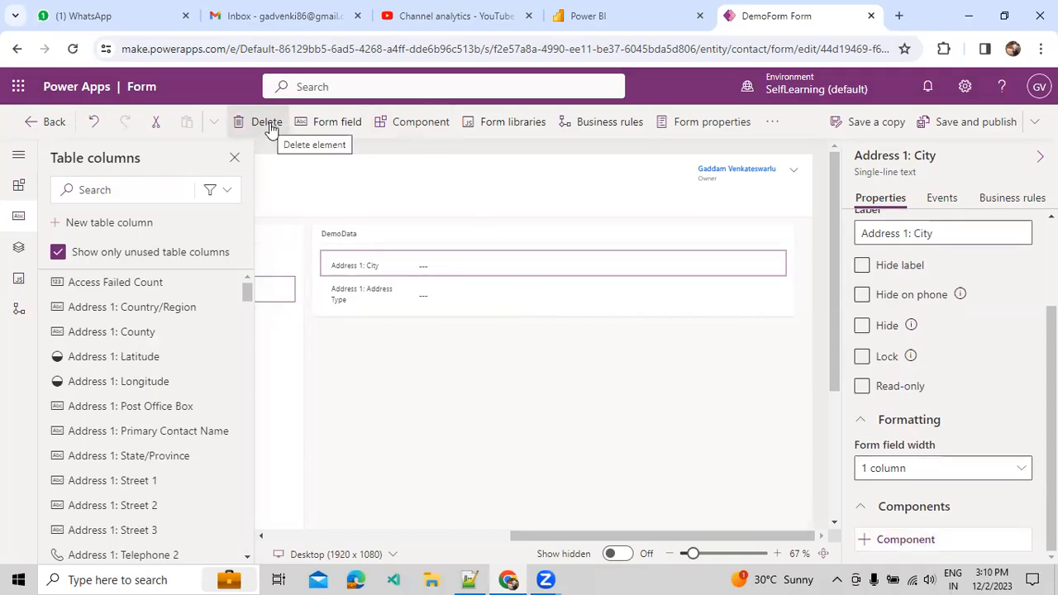
Bring up the properties of the form itself and examine its display name and description.
left_click(710, 139)
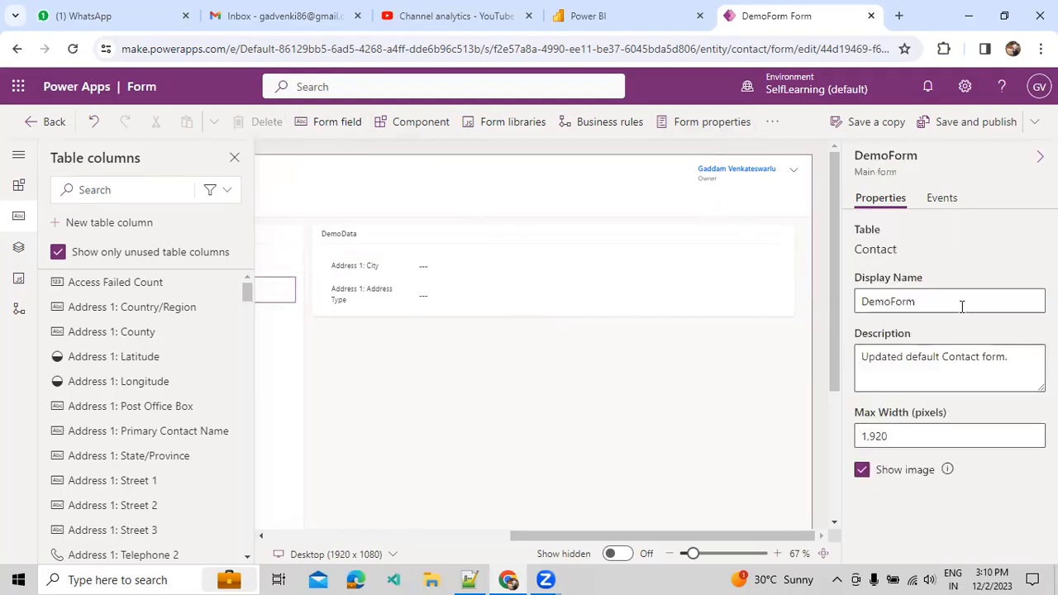
left_click_drag(916, 298, 864, 290)
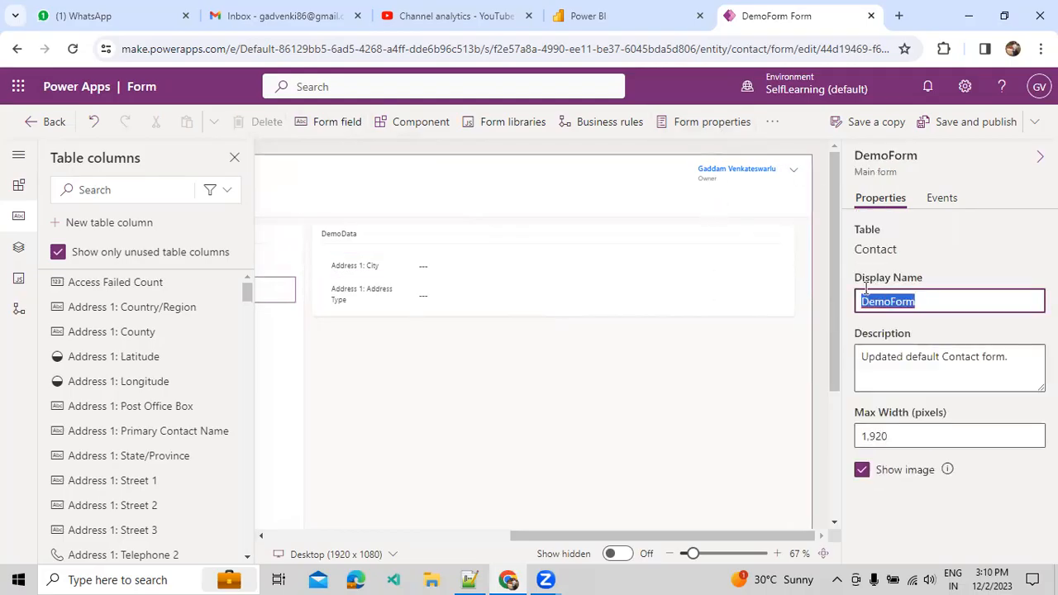
left_click(907, 361)
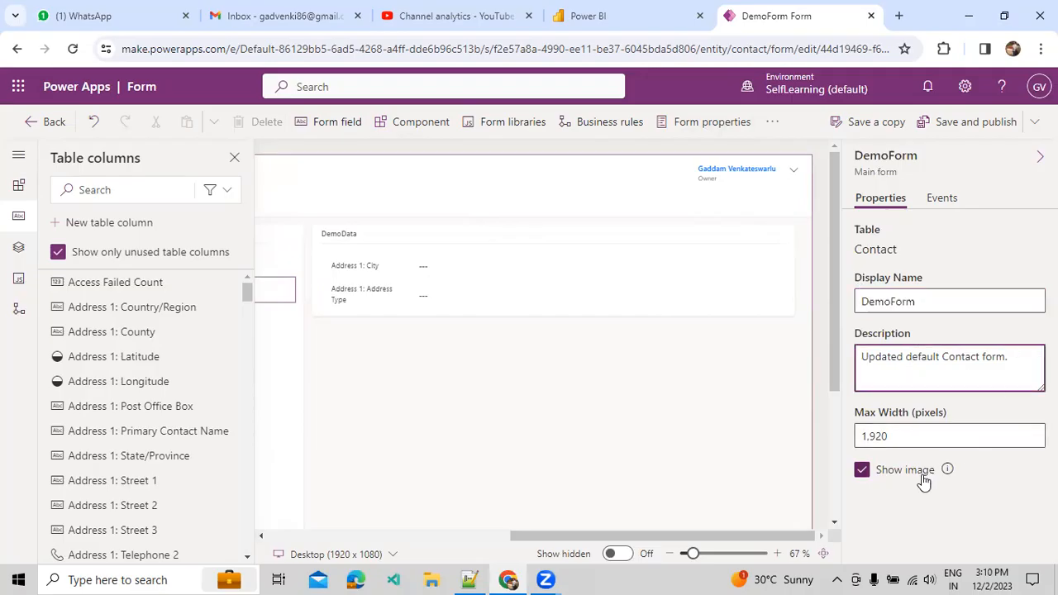
left_click(774, 124)
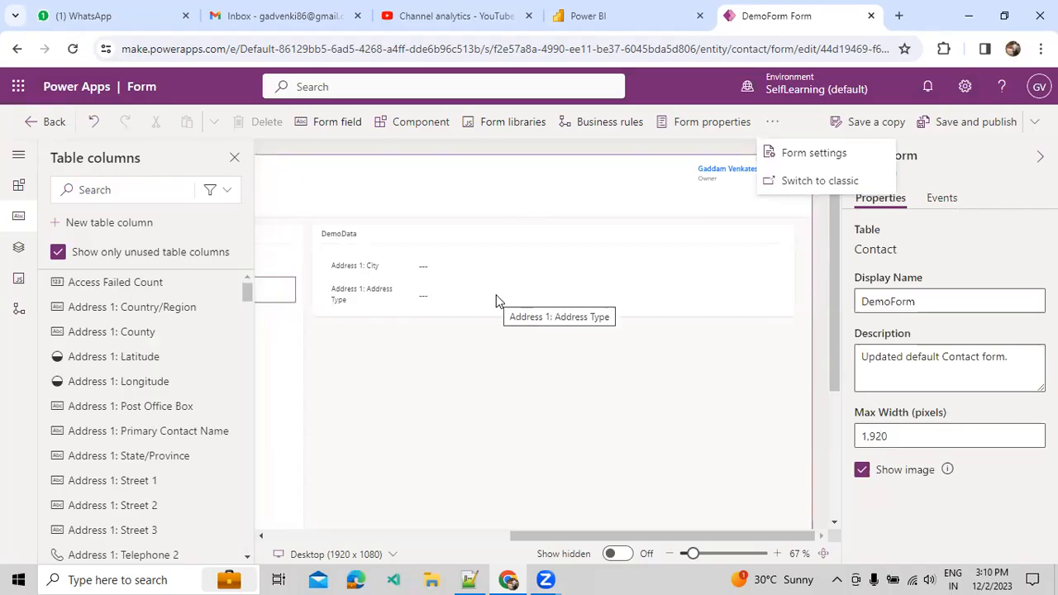
left_click(439, 425)
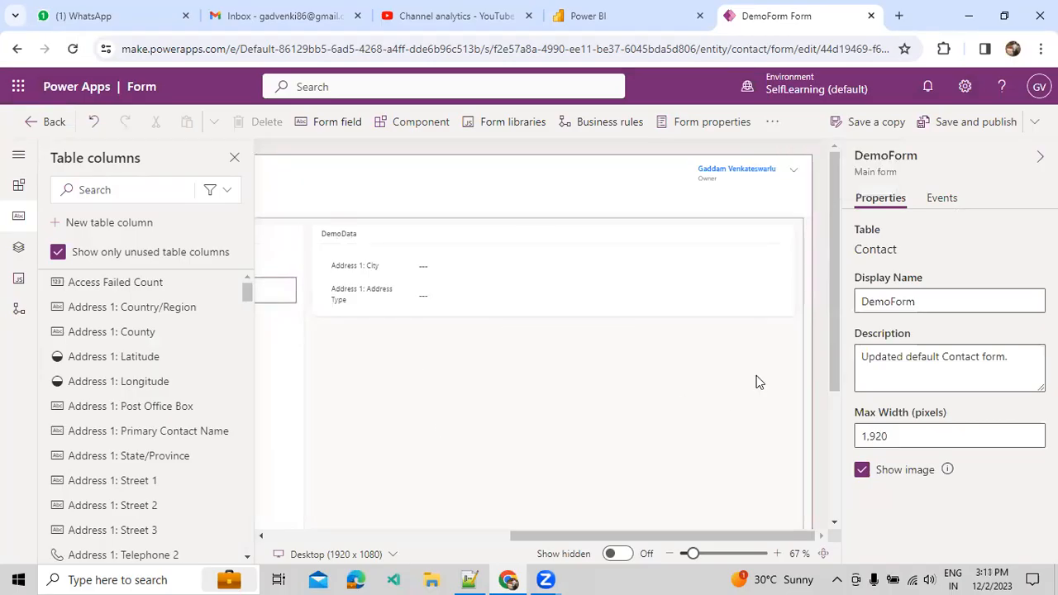
Save and publish DemoForm, choosing to overwrite the other saved changes in the out-of-date form prompt.
left_click(963, 123)
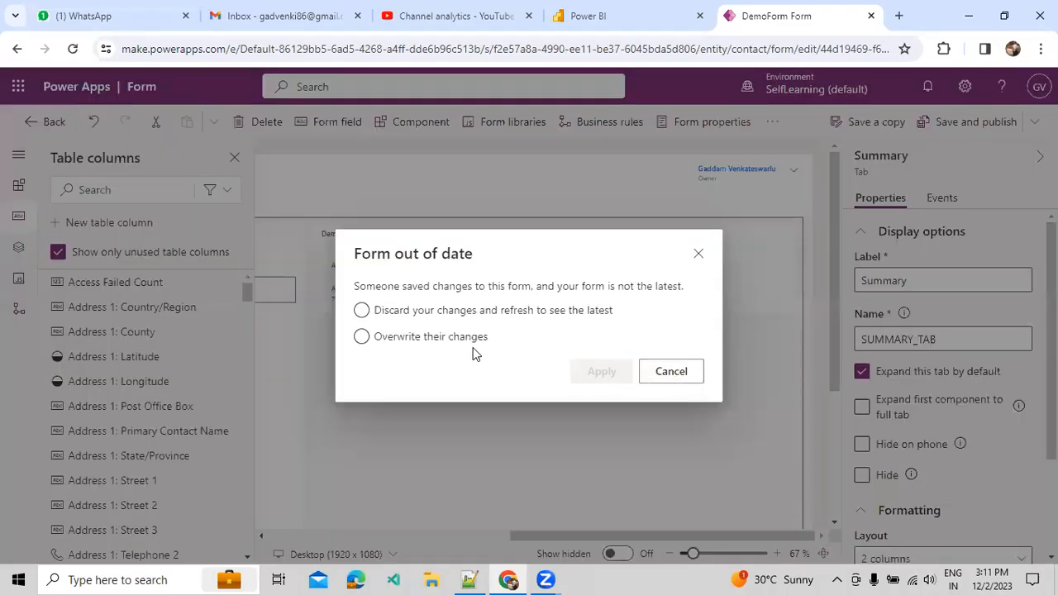
left_click(468, 335)
left_click(570, 318)
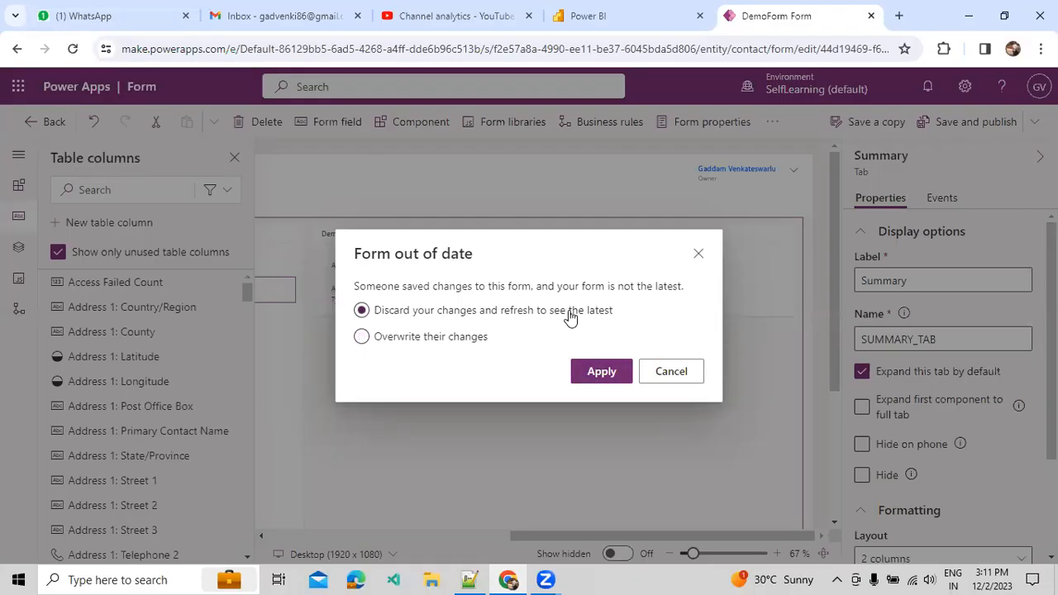
left_click(466, 341)
left_click(592, 373)
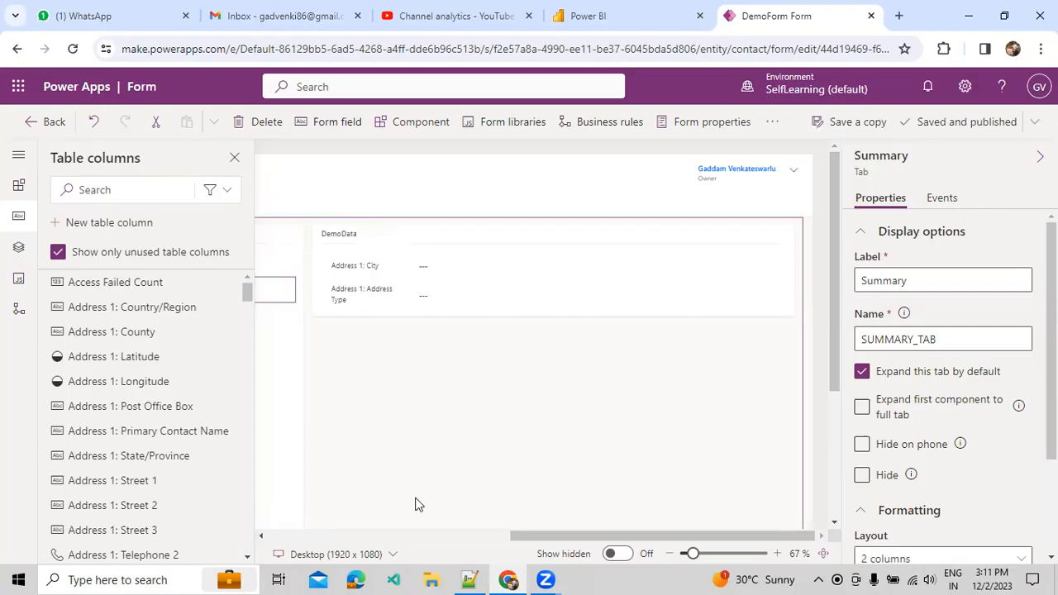
Return to the Contact table's forms list and reopen DemoForm for editing.
left_click_drag(522, 541, 239, 505)
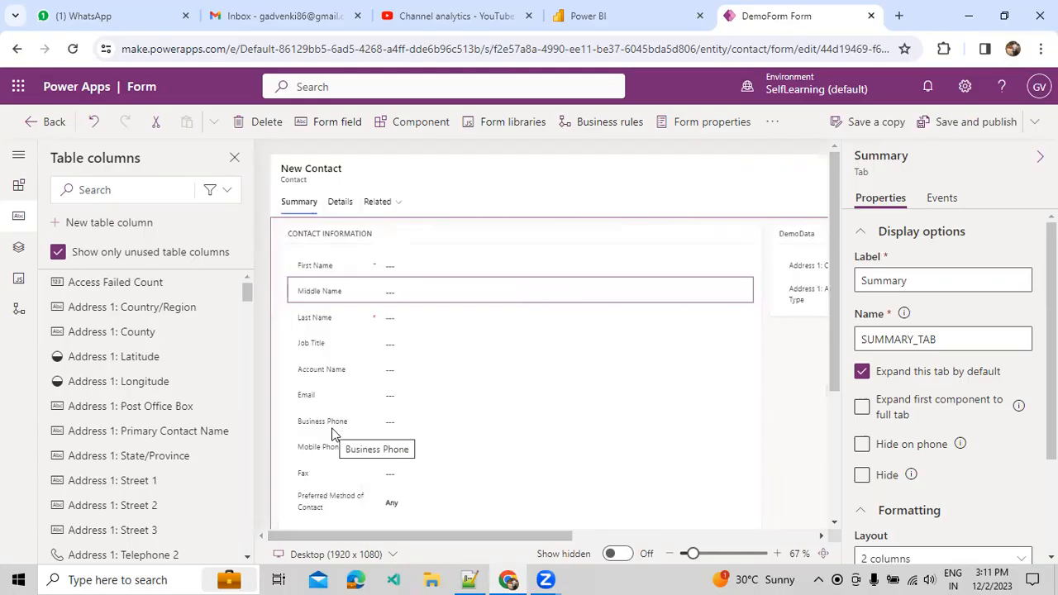
left_click(32, 124)
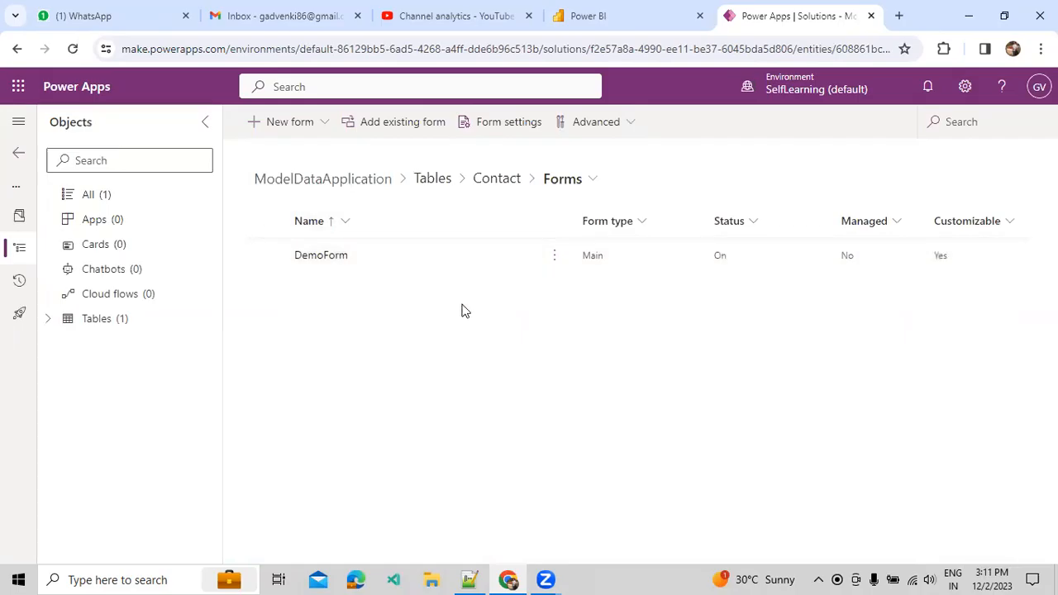
left_click(323, 257)
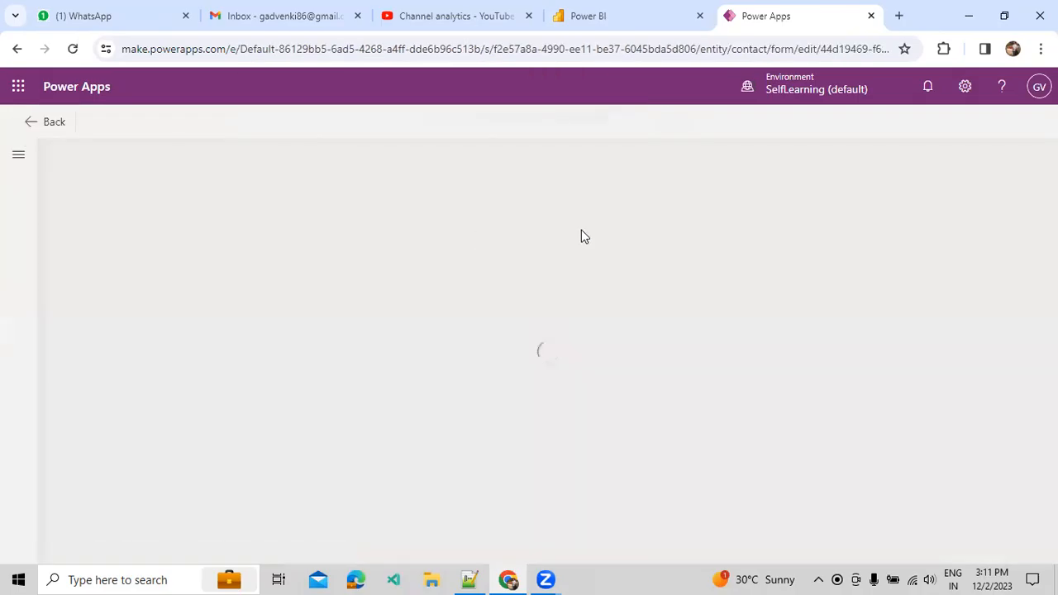